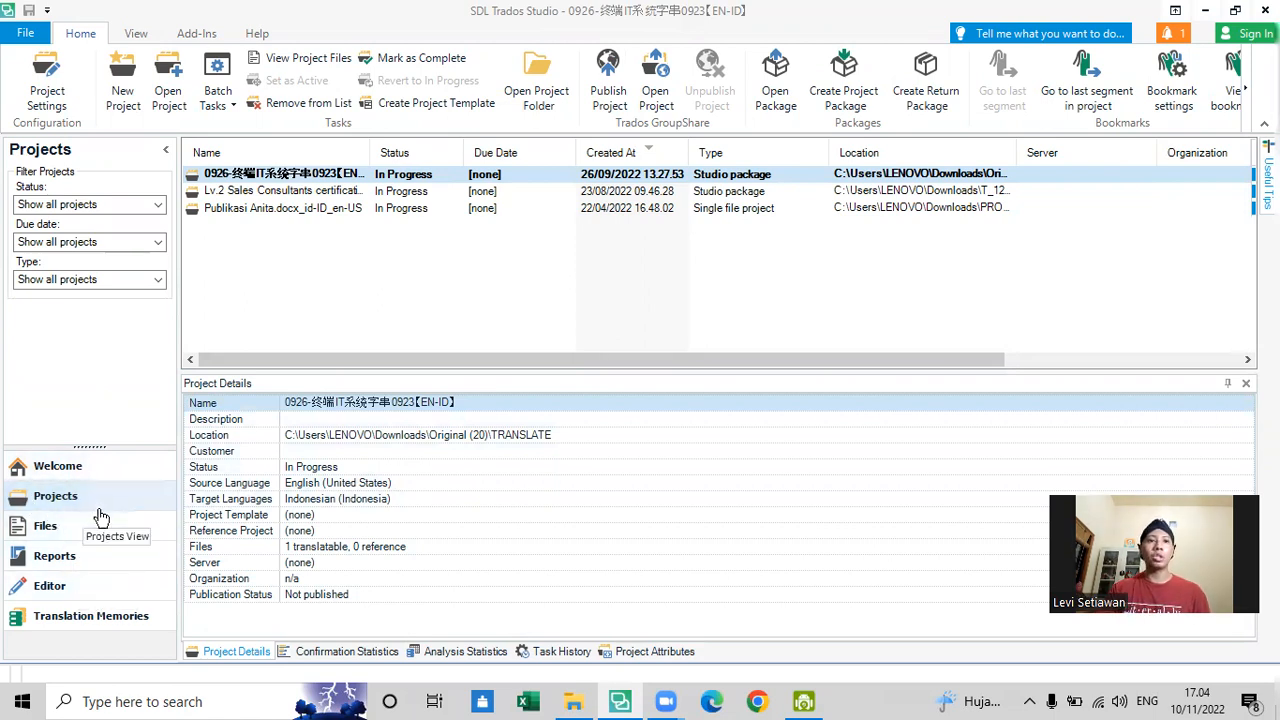
# - Review the details of the existing translation projects, including Publikasi Anita.docx_id-ID_en-US, and clear the selection
pyautogui.click(608, 301)
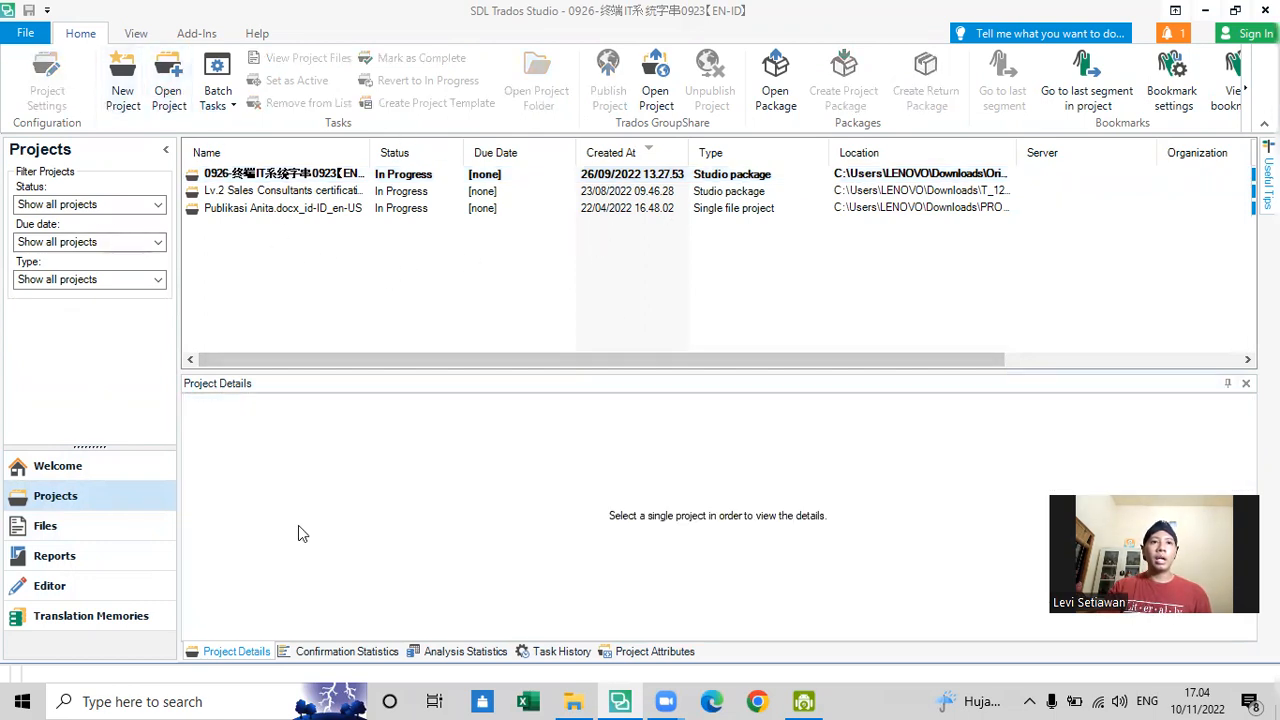
pyautogui.click(427, 192)
pyautogui.click(428, 210)
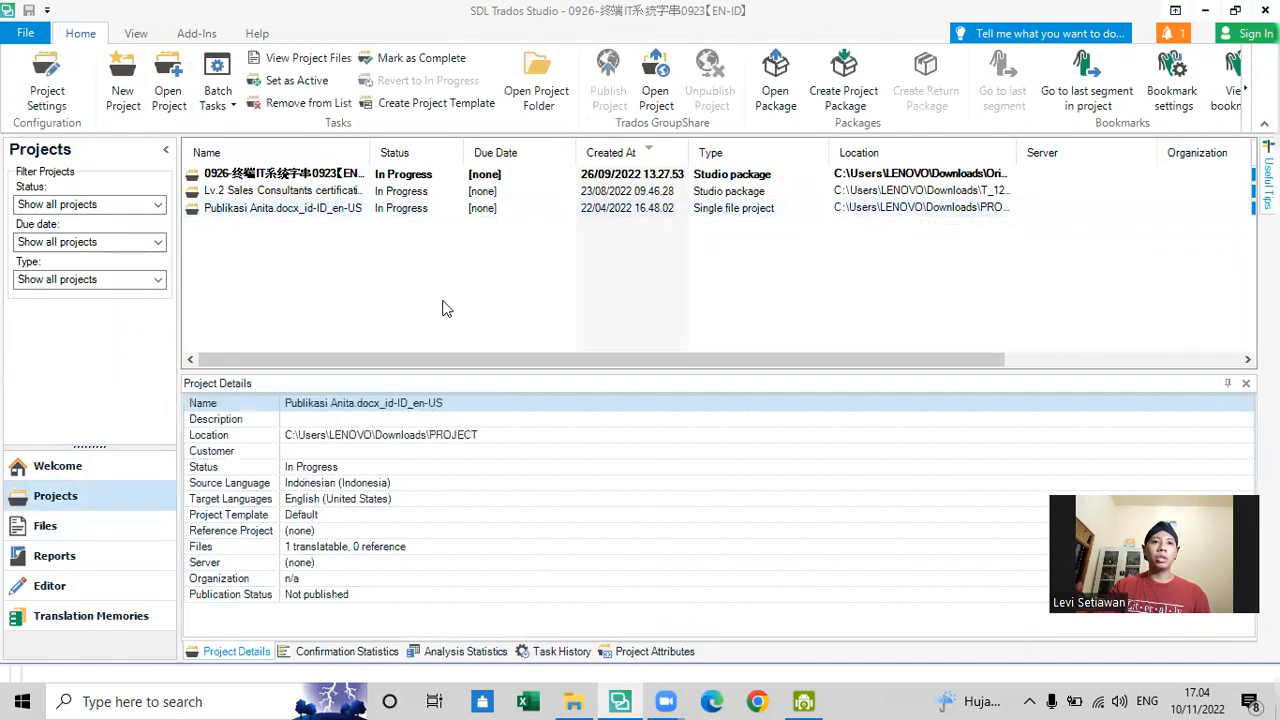
pyautogui.click(446, 309)
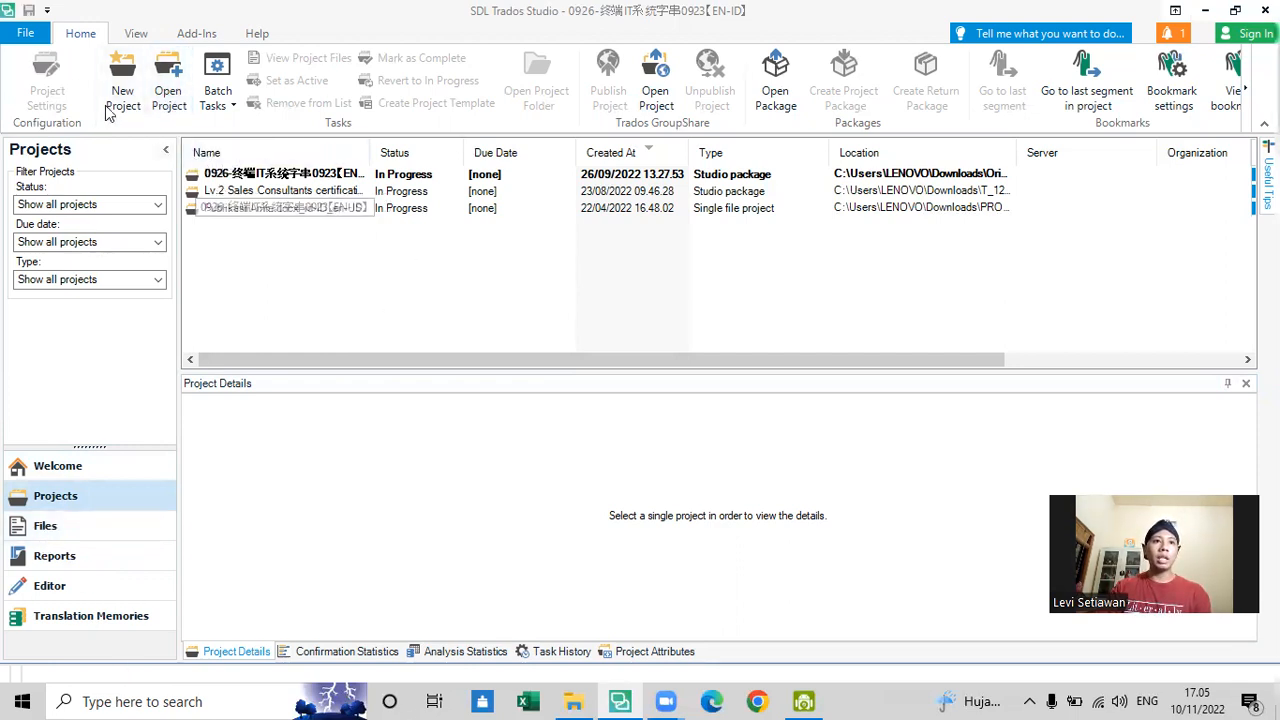
# - Minimise SDL Trados Studio, switch to File Explorer and show the Downloads folder
pyautogui.click(1203, 12)
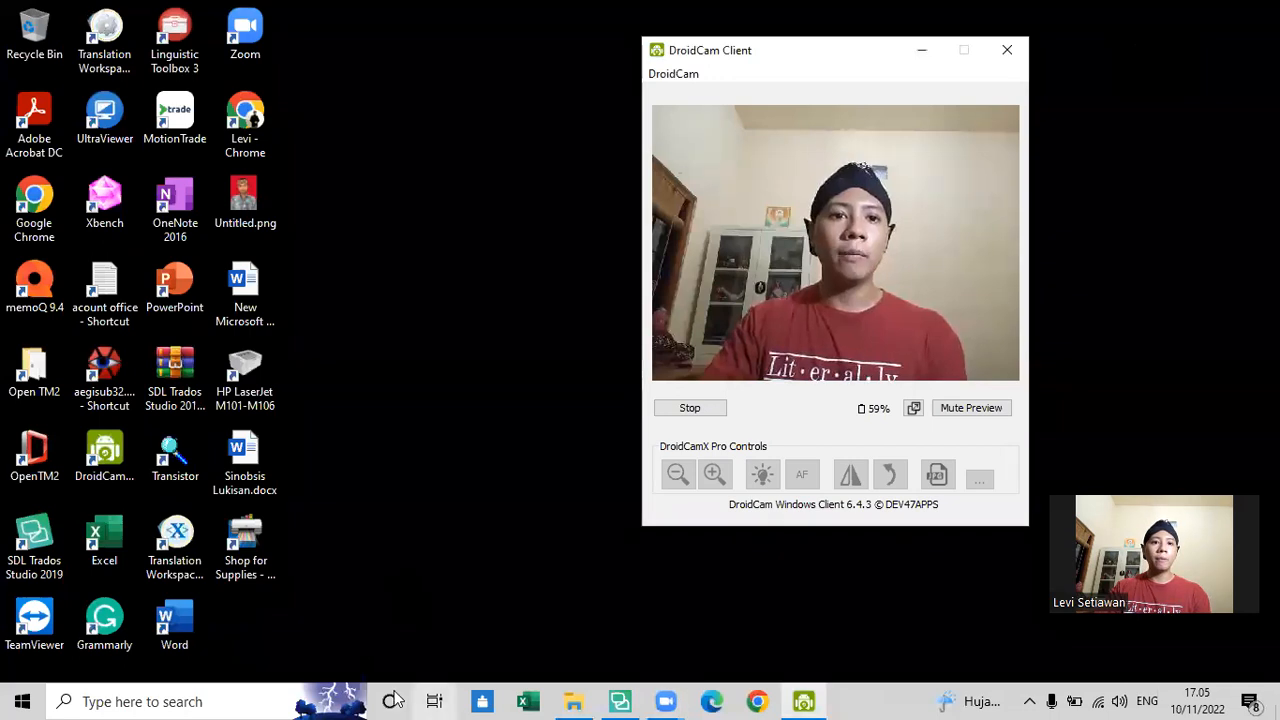
pyautogui.click(573, 701)
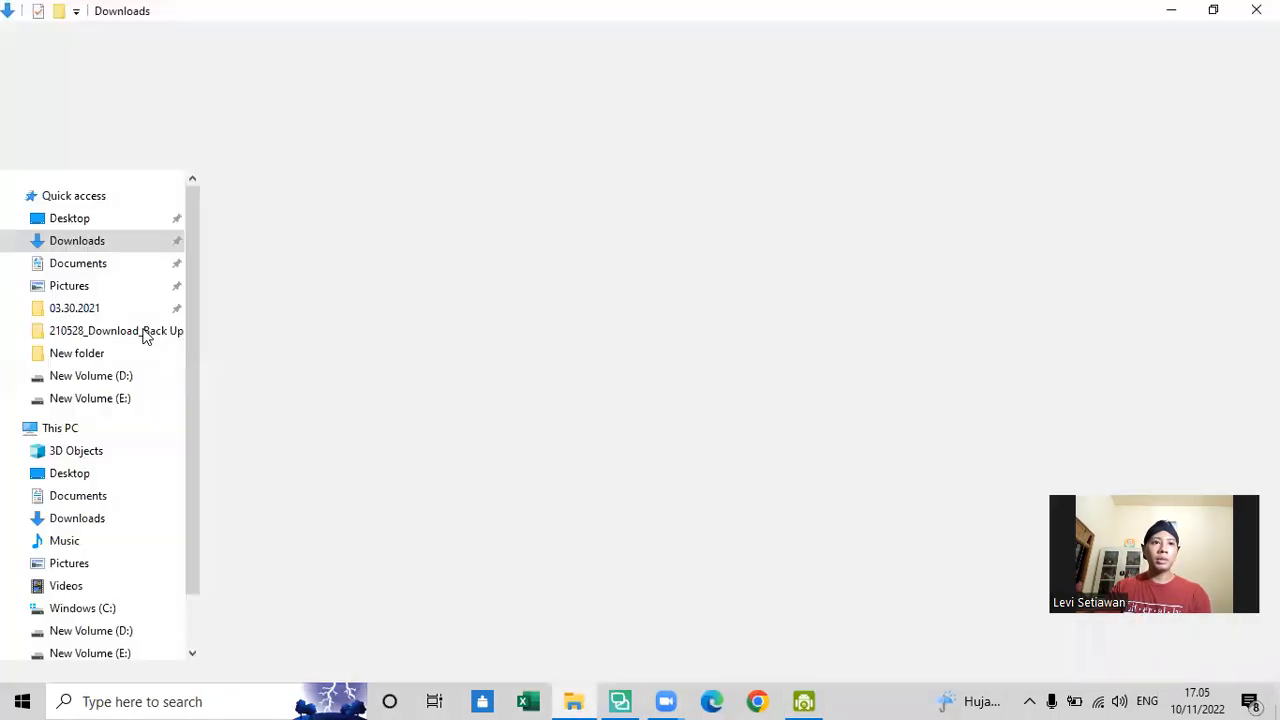
pyautogui.scroll(3, 678, 404)
pyautogui.scroll(20, 678, 404)
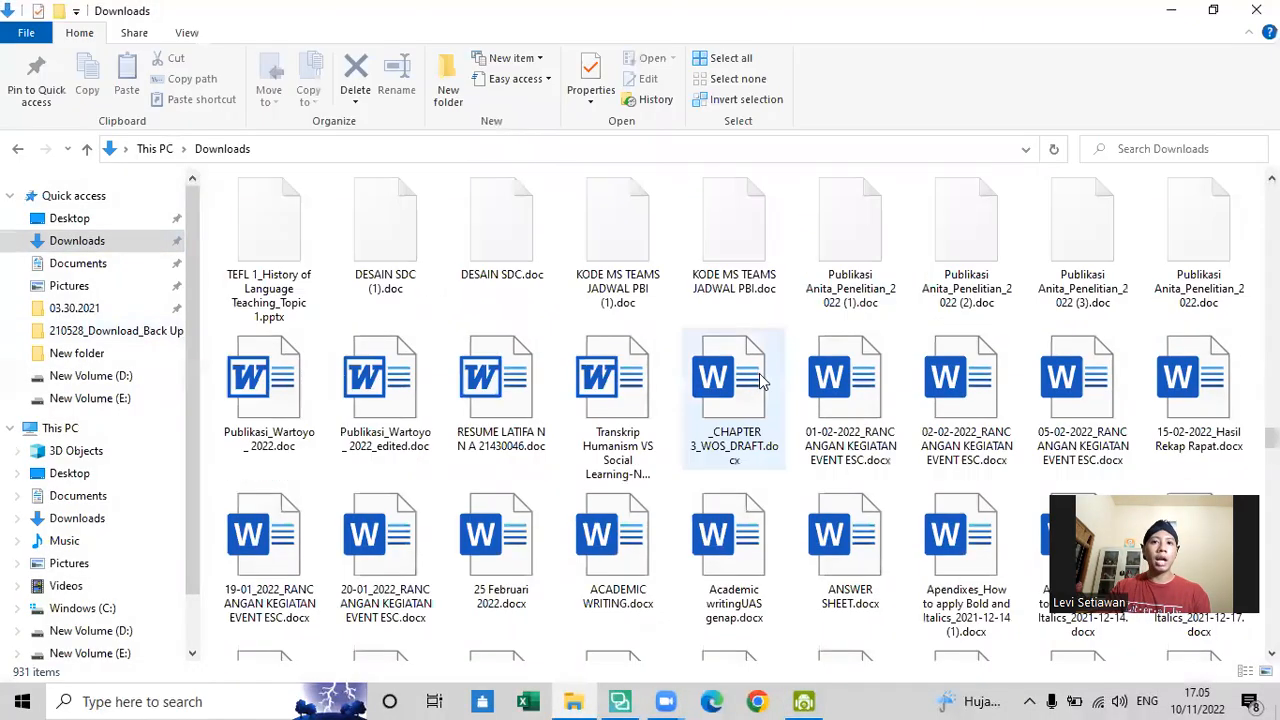
pyautogui.click(128, 241)
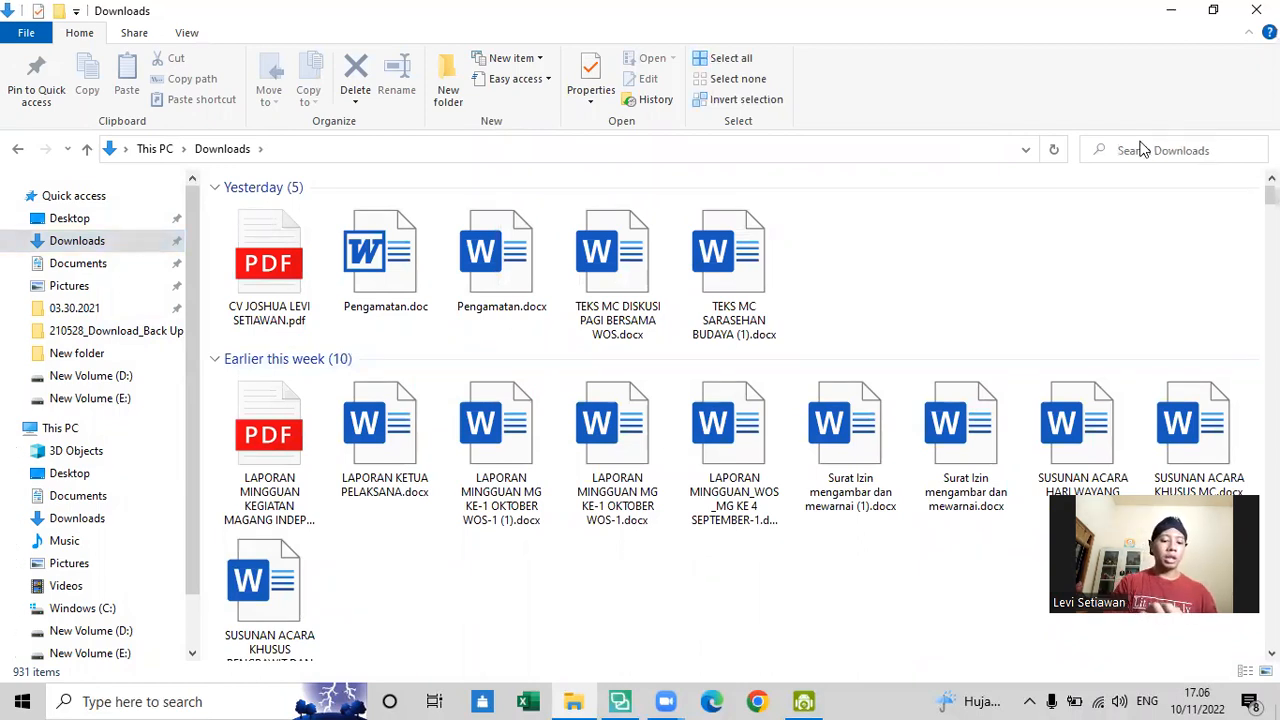
# - Search the Downloads folder for "sinopsis" and look through the matching files
pyautogui.write('sino')
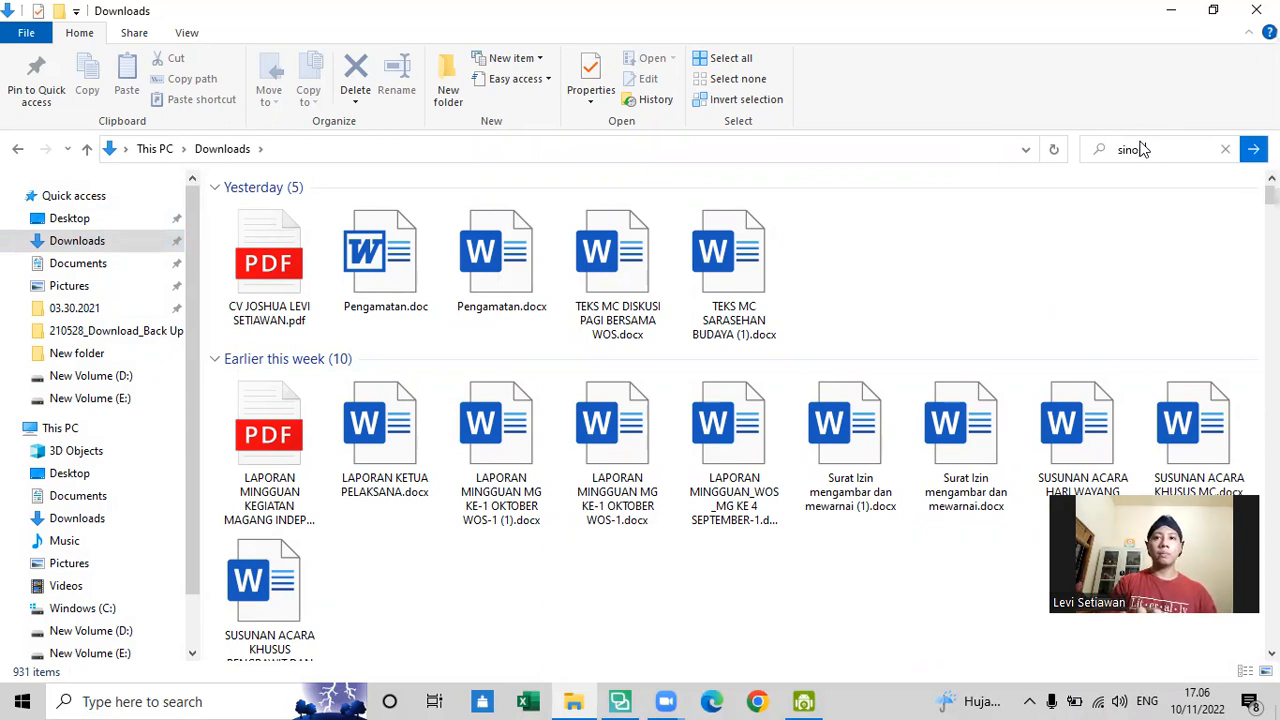
pyautogui.write('psis')
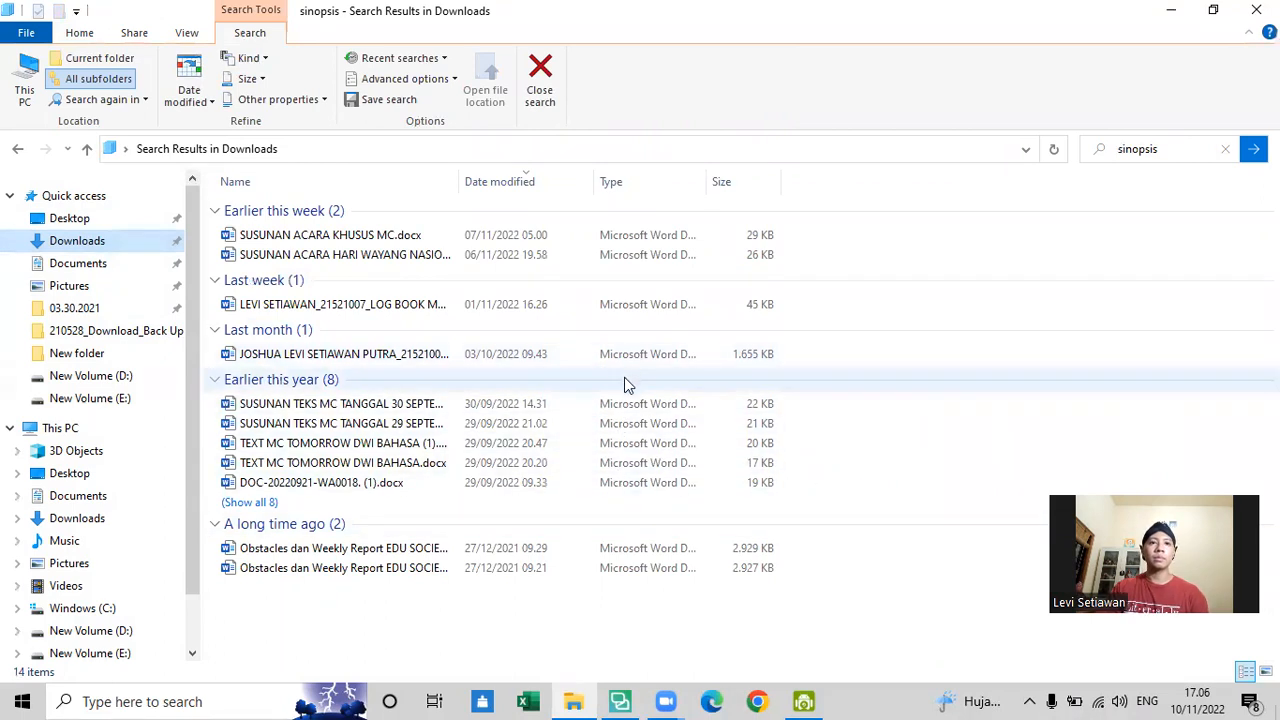
pyautogui.keyDown('ctrl'); pyautogui.scroll(4, 624, 377); pyautogui.keyUp('ctrl')
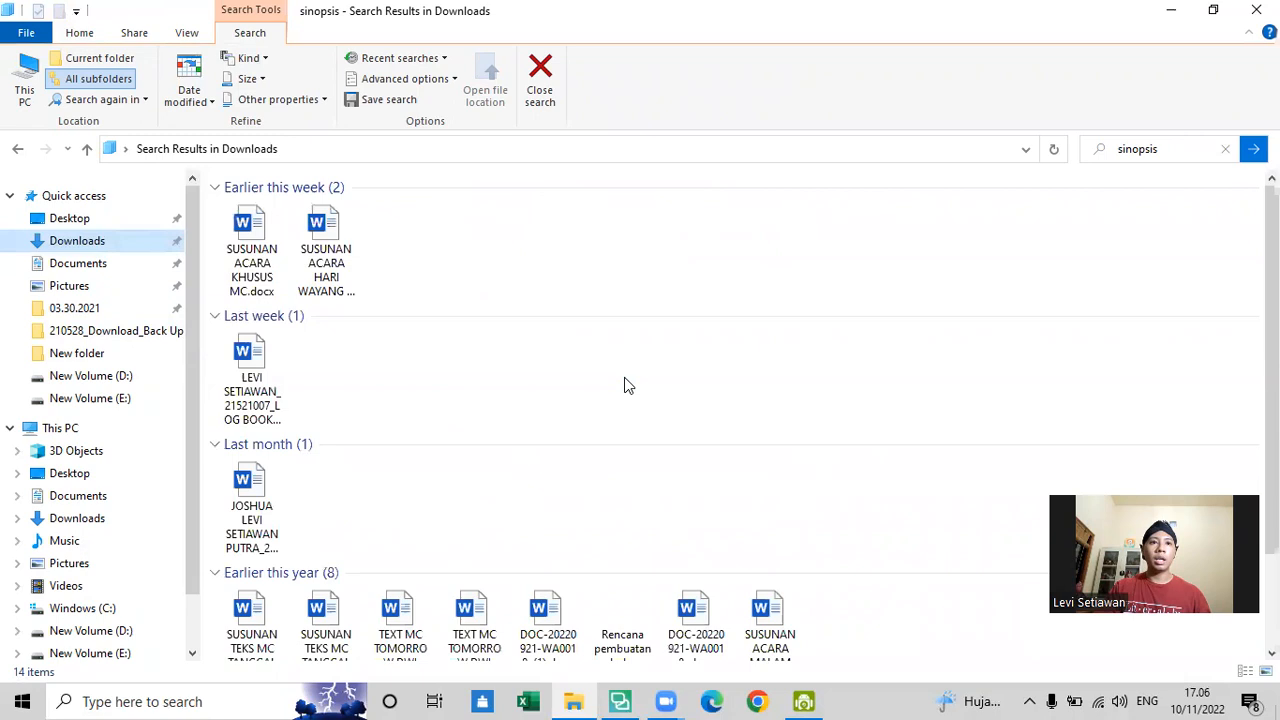
pyautogui.keyDown('ctrl'); pyautogui.scroll(2, 624, 377); pyautogui.keyUp('ctrl')
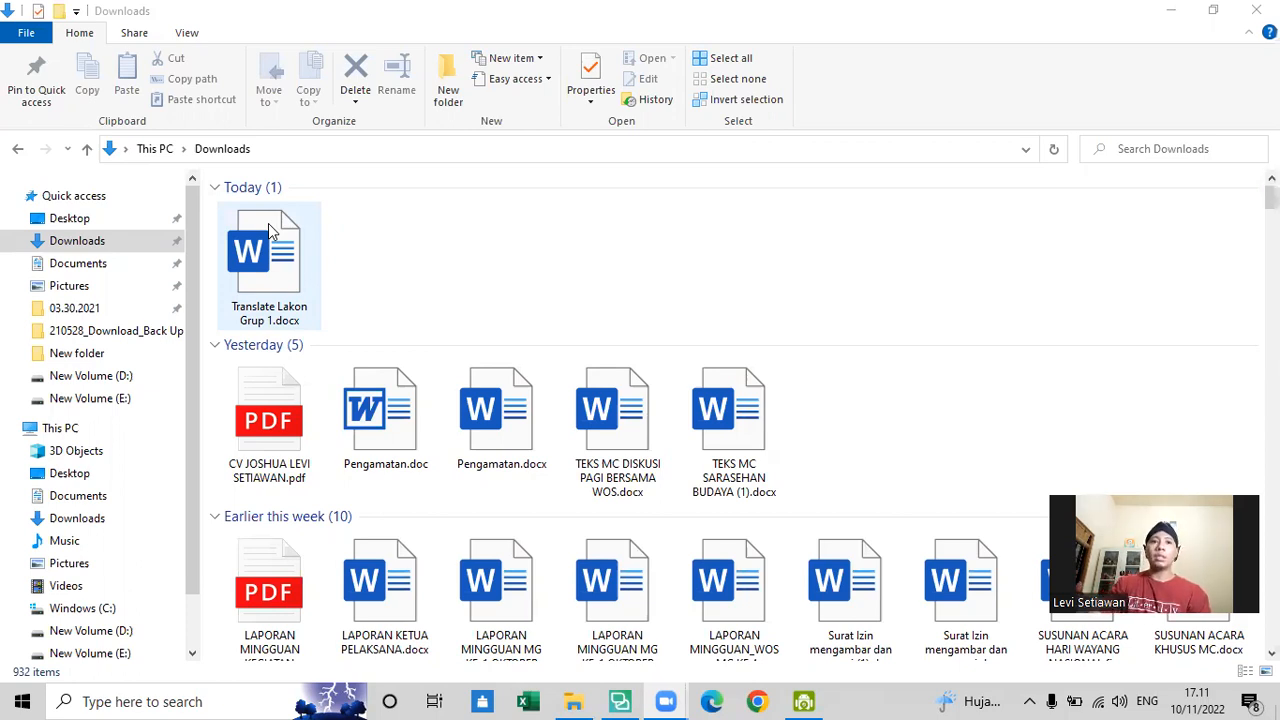
# - Open Translate Lakon Grup 1.docx in Word and skim its numbered Indonesian paragraphs and English translations
pyautogui.doubleClick(255, 283)
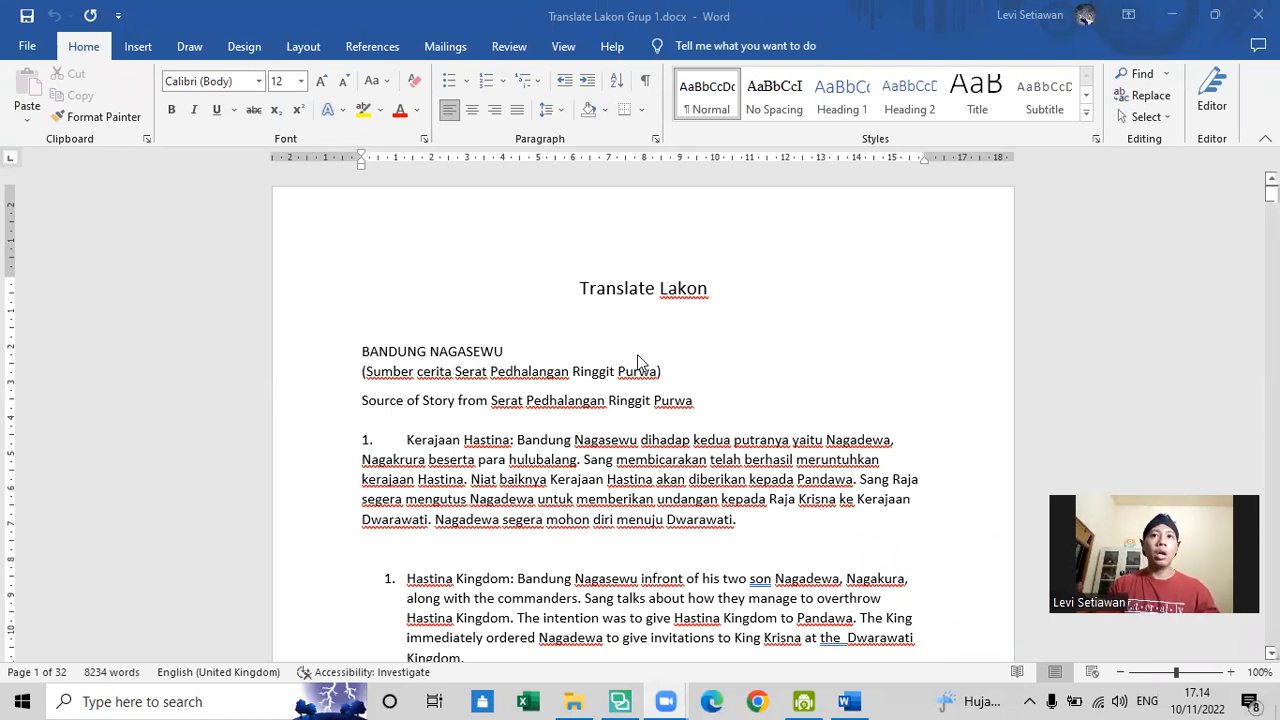
pyautogui.scroll(-2, 637, 354)
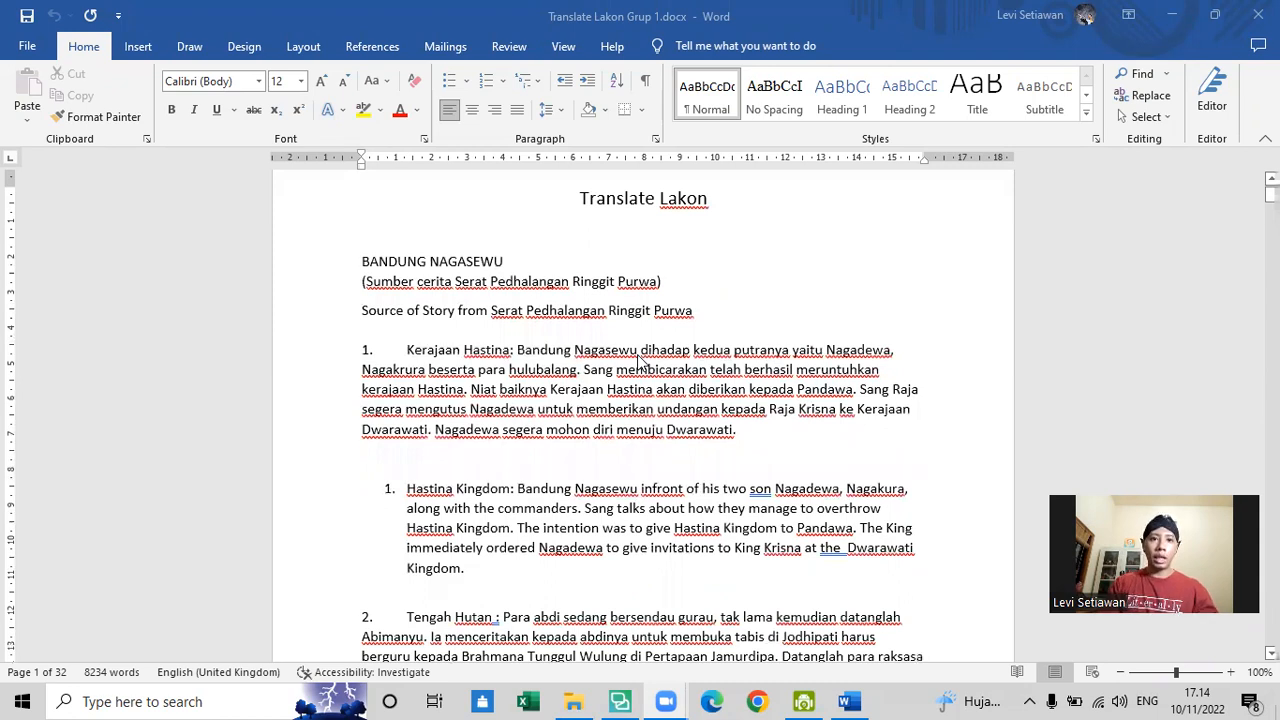
pyautogui.scroll(2, 641, 360)
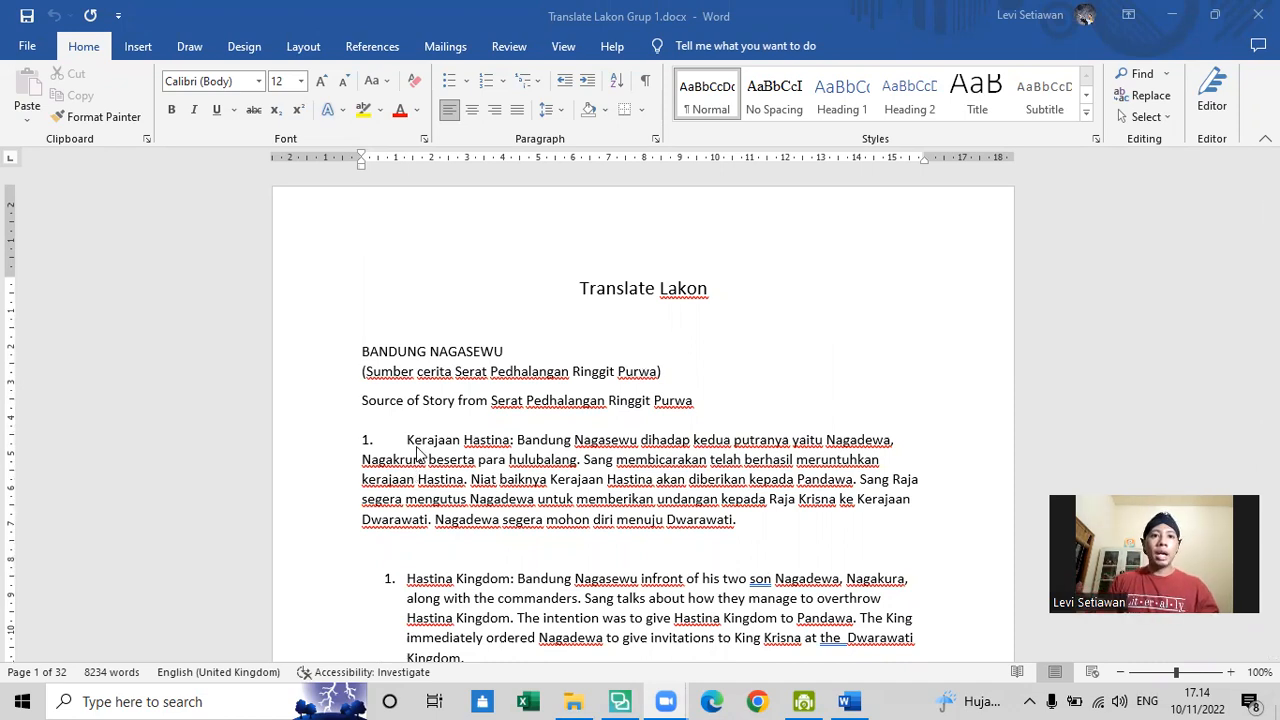
pyautogui.click(737, 519)
pyautogui.scroll(-3, 549, 425)
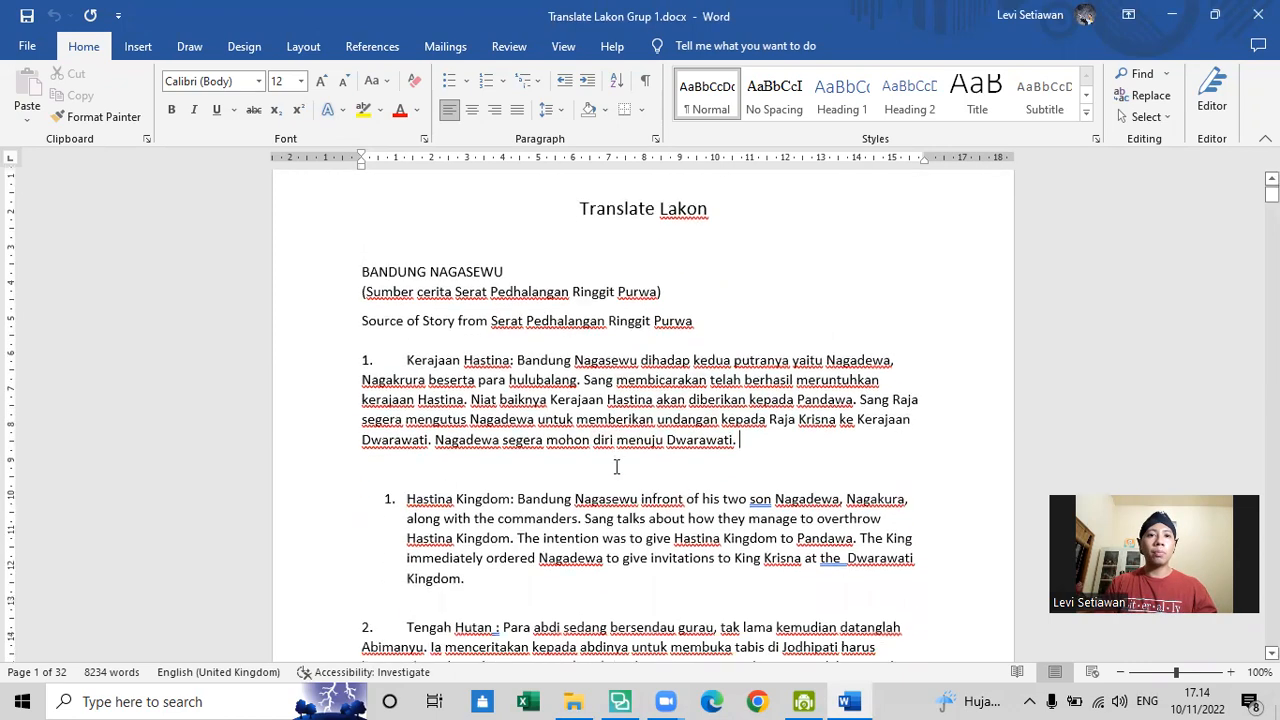
pyautogui.scroll(-15, 549, 425)
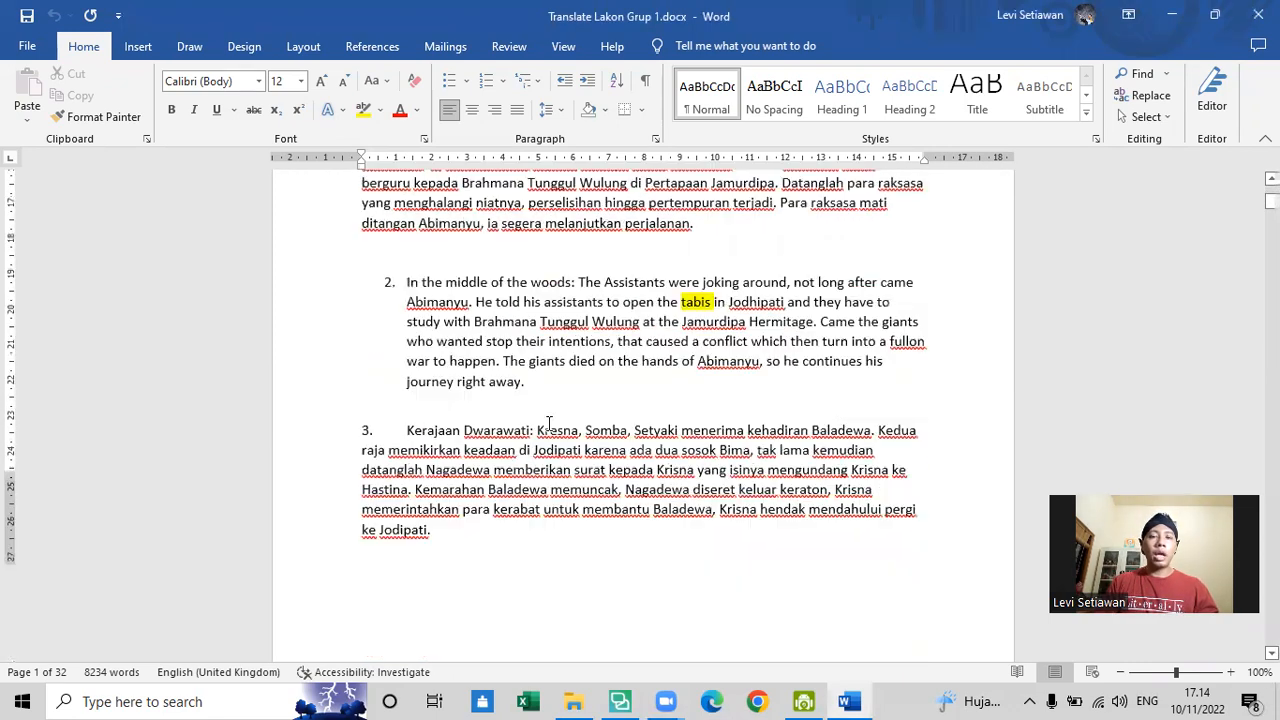
pyautogui.scroll(-5, 549, 425)
pyautogui.scroll(14, 549, 425)
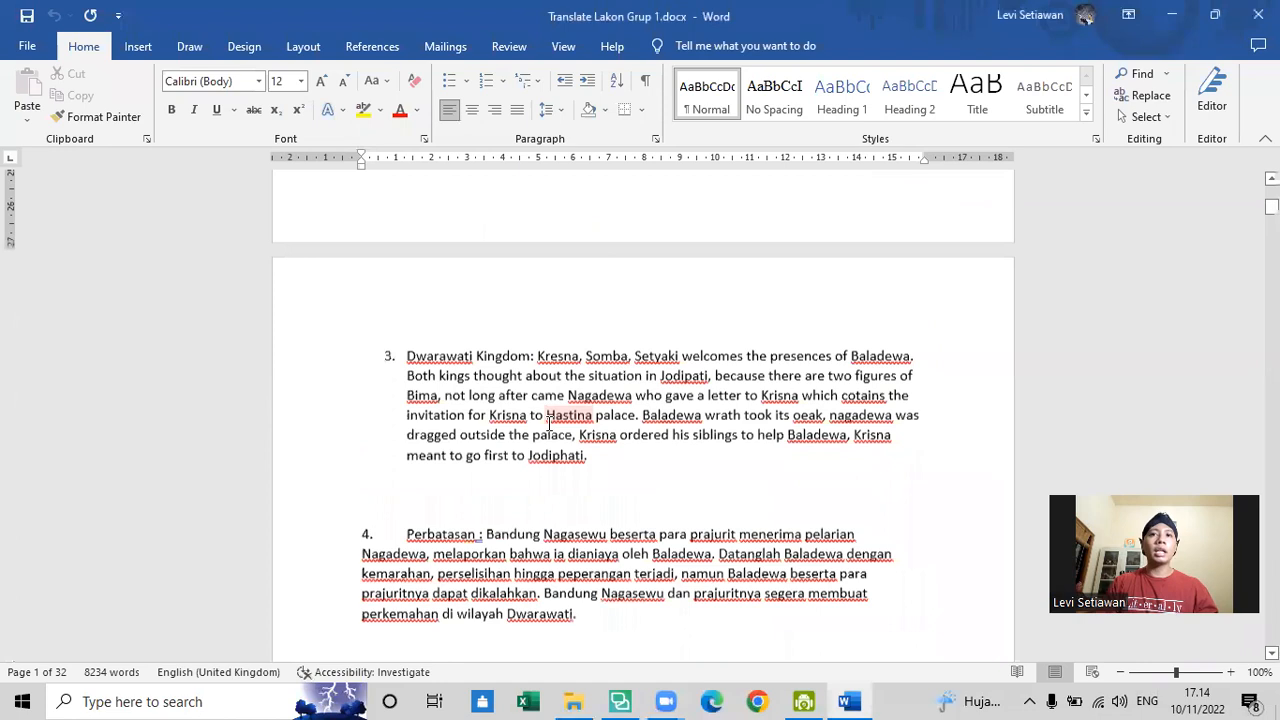
pyautogui.scroll(4, 549, 425)
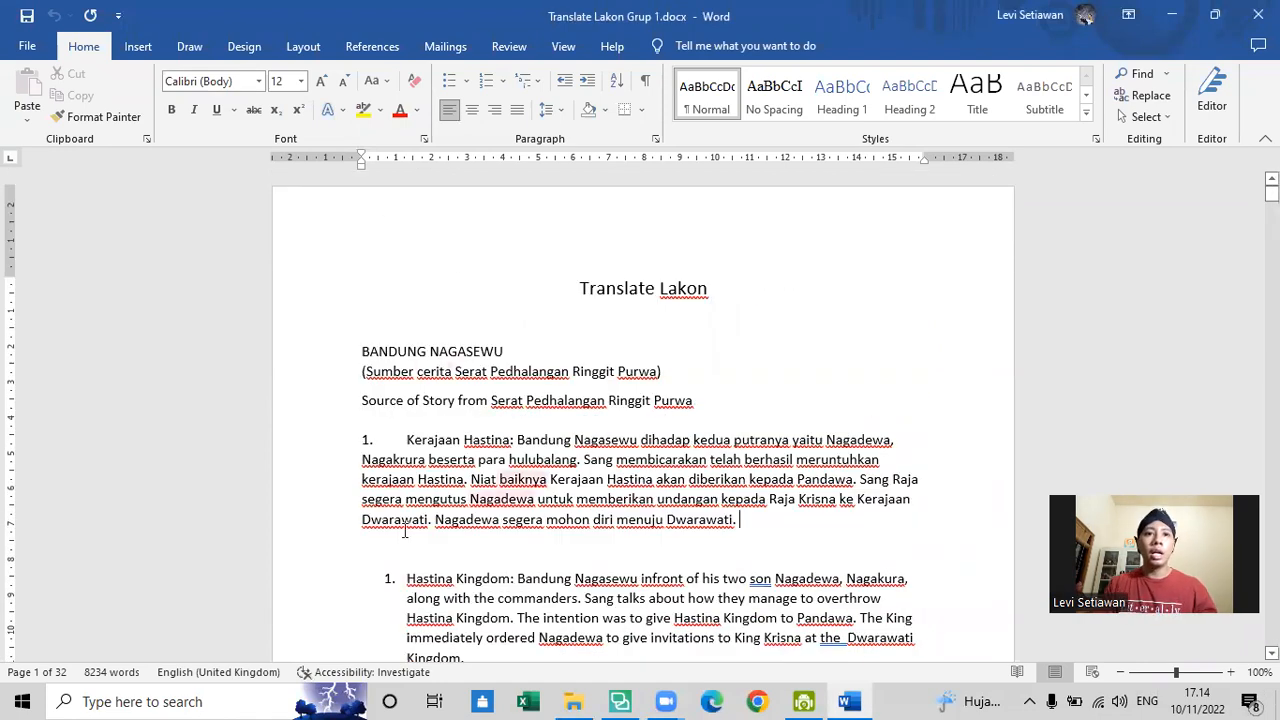
# - Examine the first numbered Indonesian paragraph, "Kerajaan Hastina", as a sample of the source text
pyautogui.moveTo(406, 433); pyautogui.dragTo(736, 528)
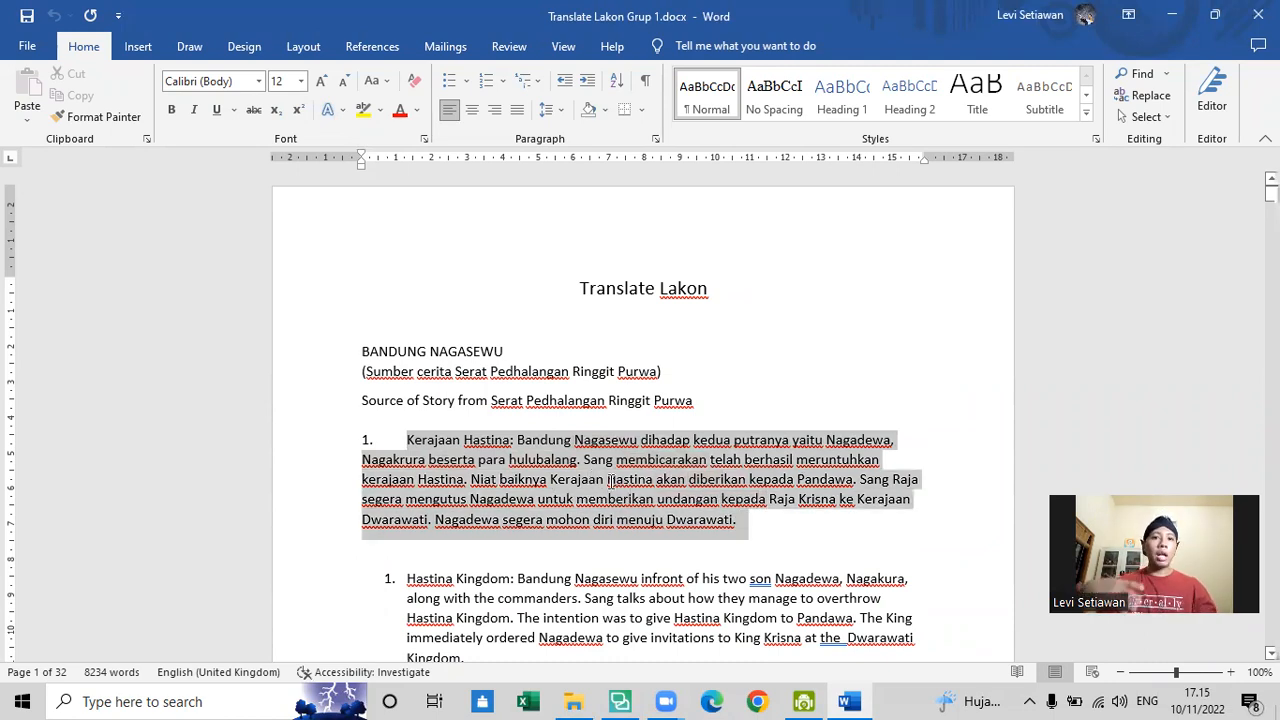
pyautogui.click(609, 481)
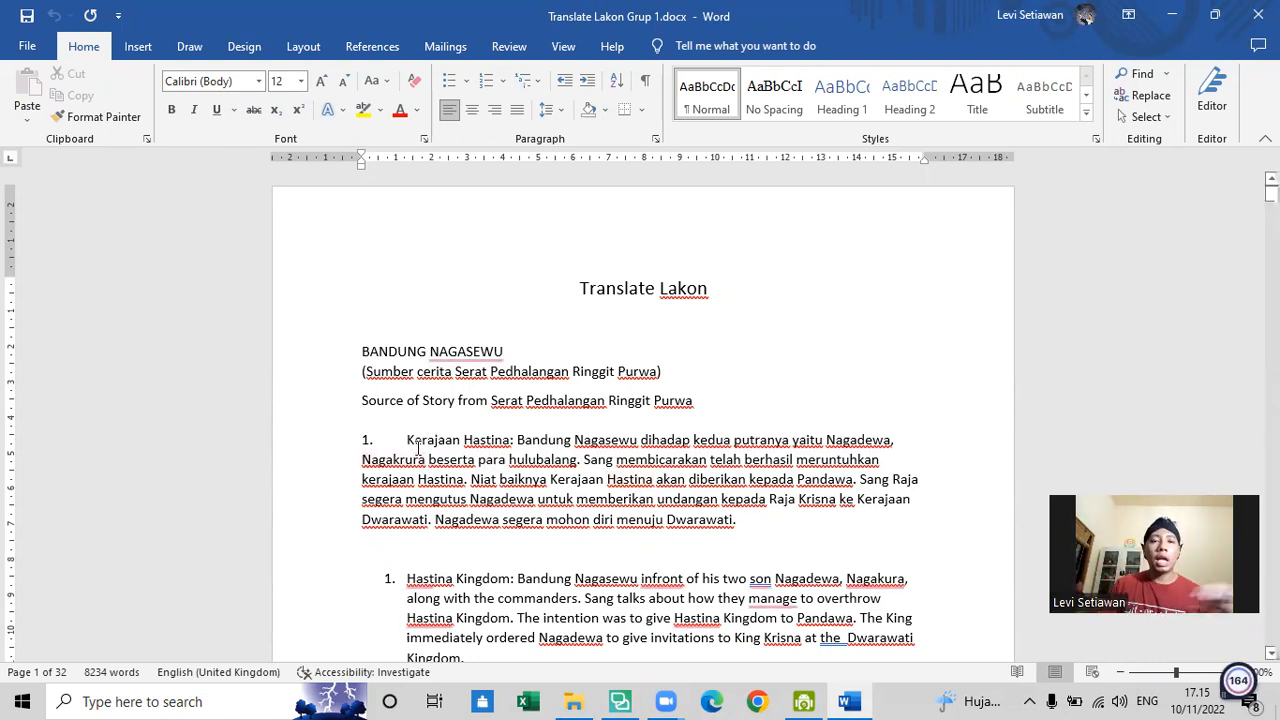
pyautogui.moveTo(410, 440); pyautogui.dragTo(752, 522)
pyautogui.click(752, 522)
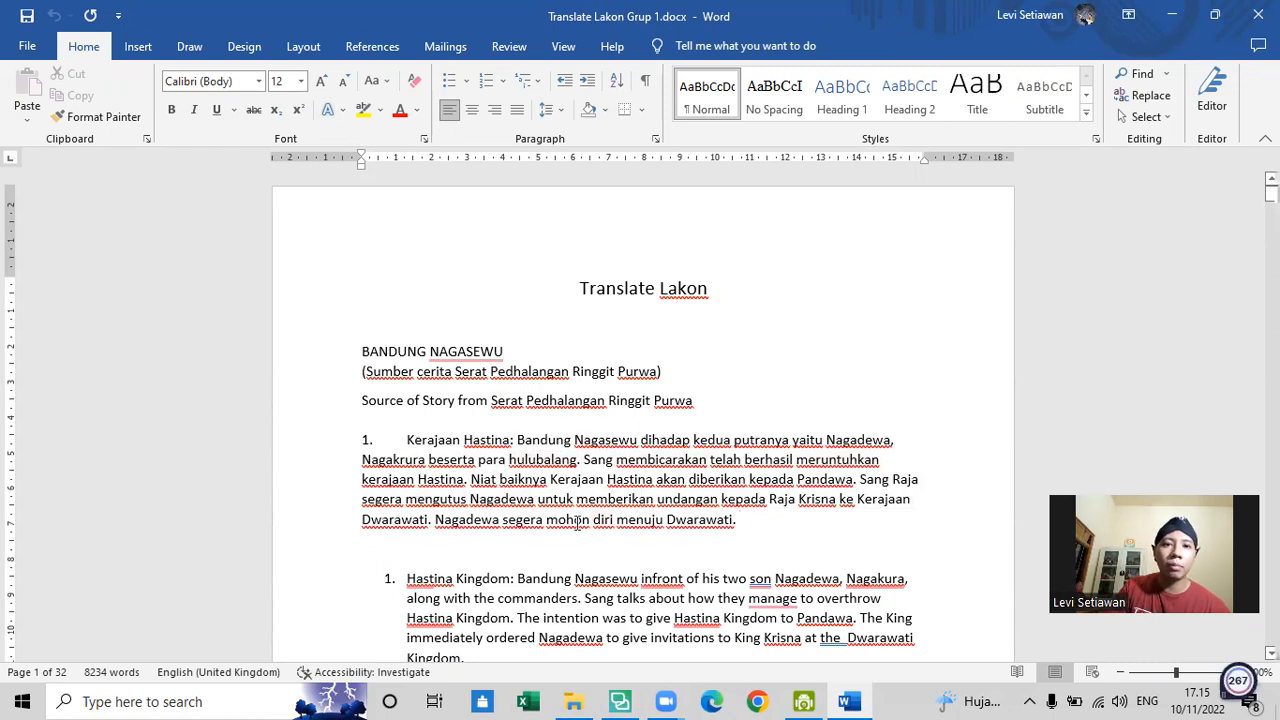
pyautogui.scroll(-2, 712, 497)
pyautogui.scroll(2, 690, 470)
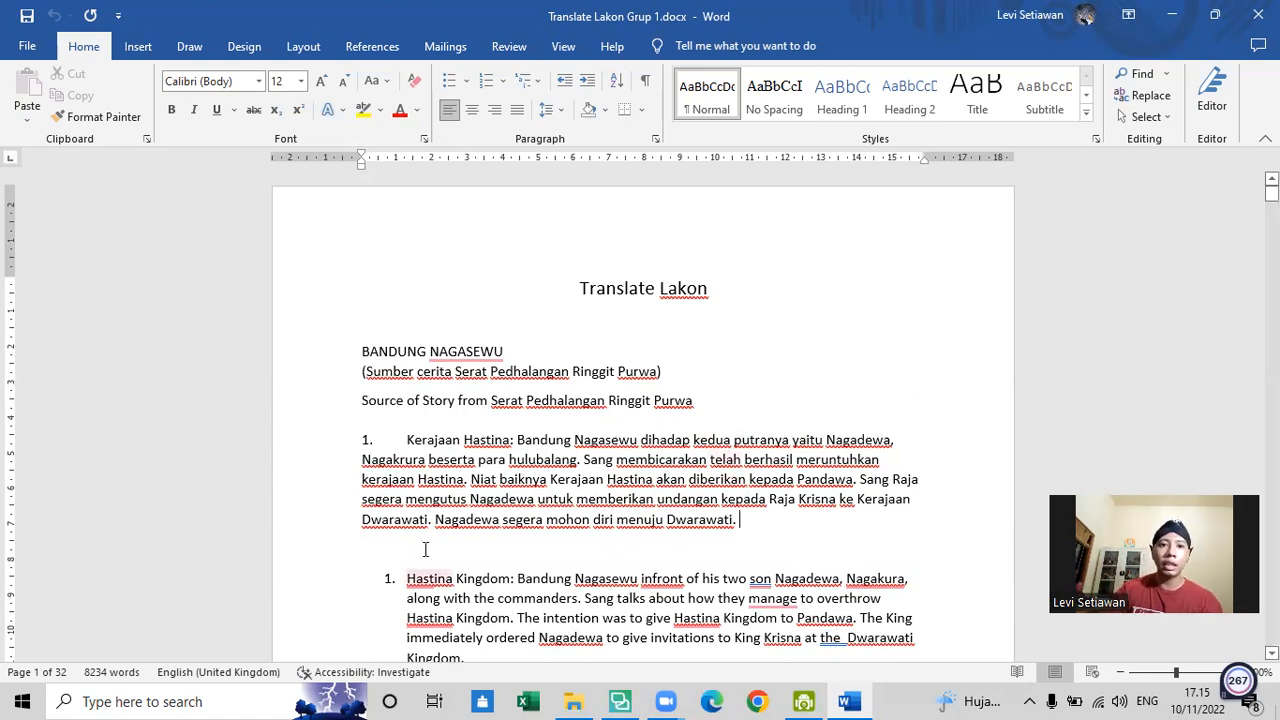
pyautogui.moveTo(407, 440); pyautogui.dragTo(740, 528)
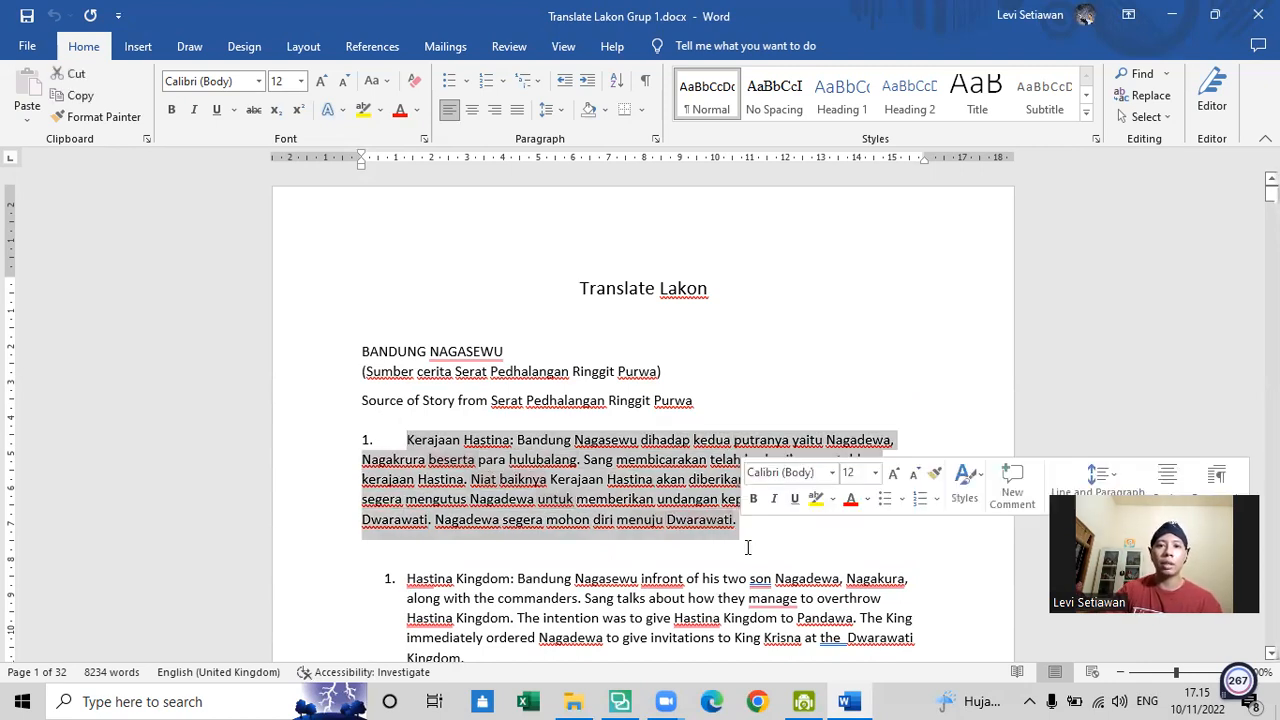
pyautogui.click(755, 525)
pyautogui.scroll(-5, 760, 500)
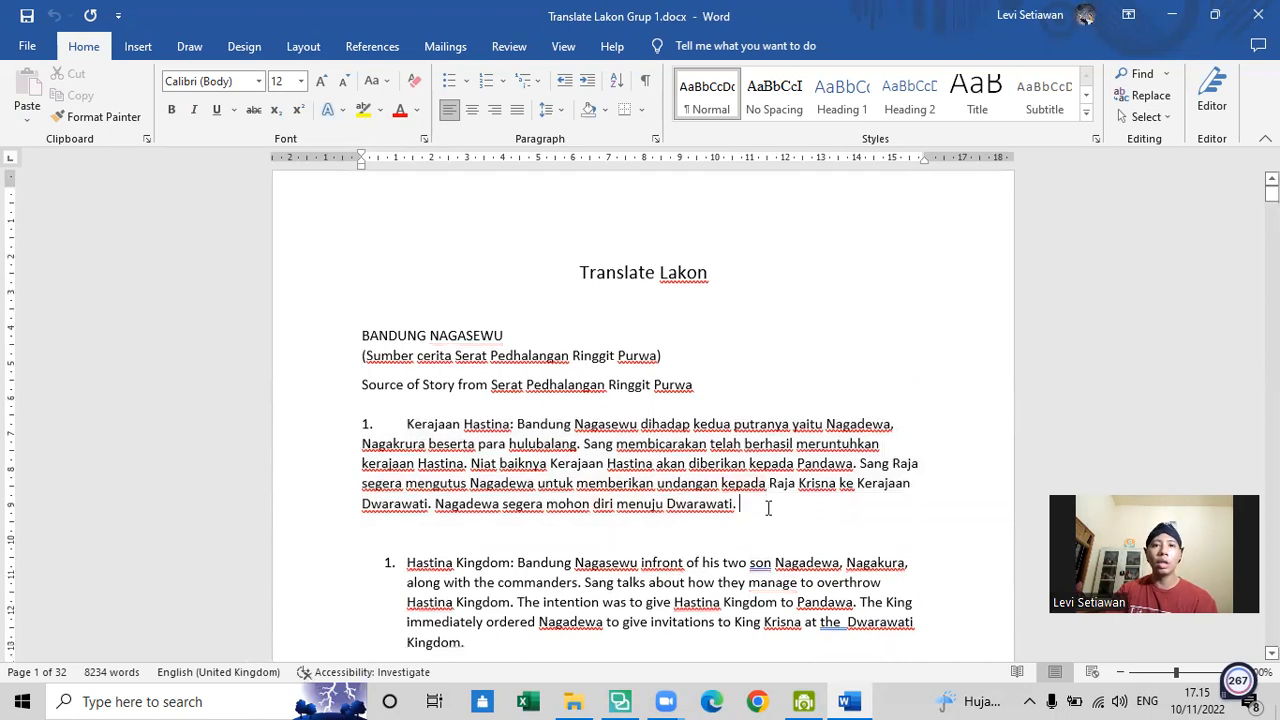
pyautogui.scroll(5, 766, 478)
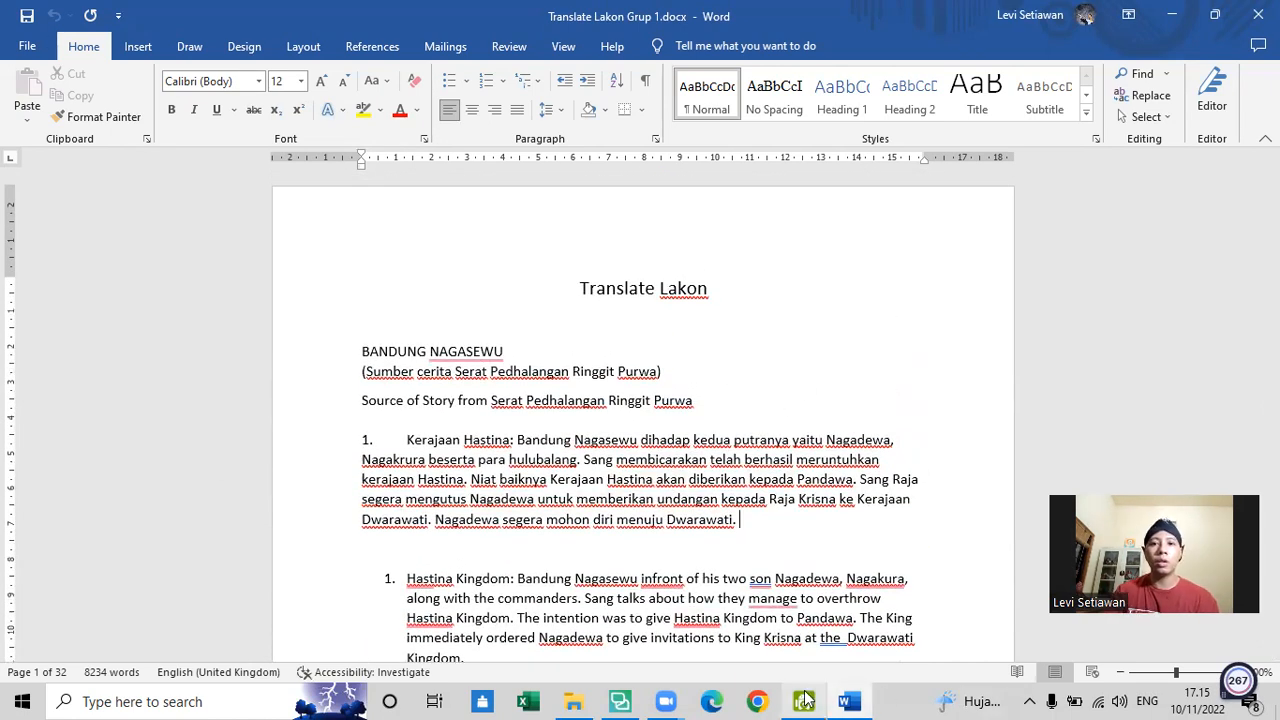
# - Return to the Downloads folder in File Explorer and send Translate Lakon Grup 1.docx for translation in SDL Trados Studio
pyautogui.click(573, 701)
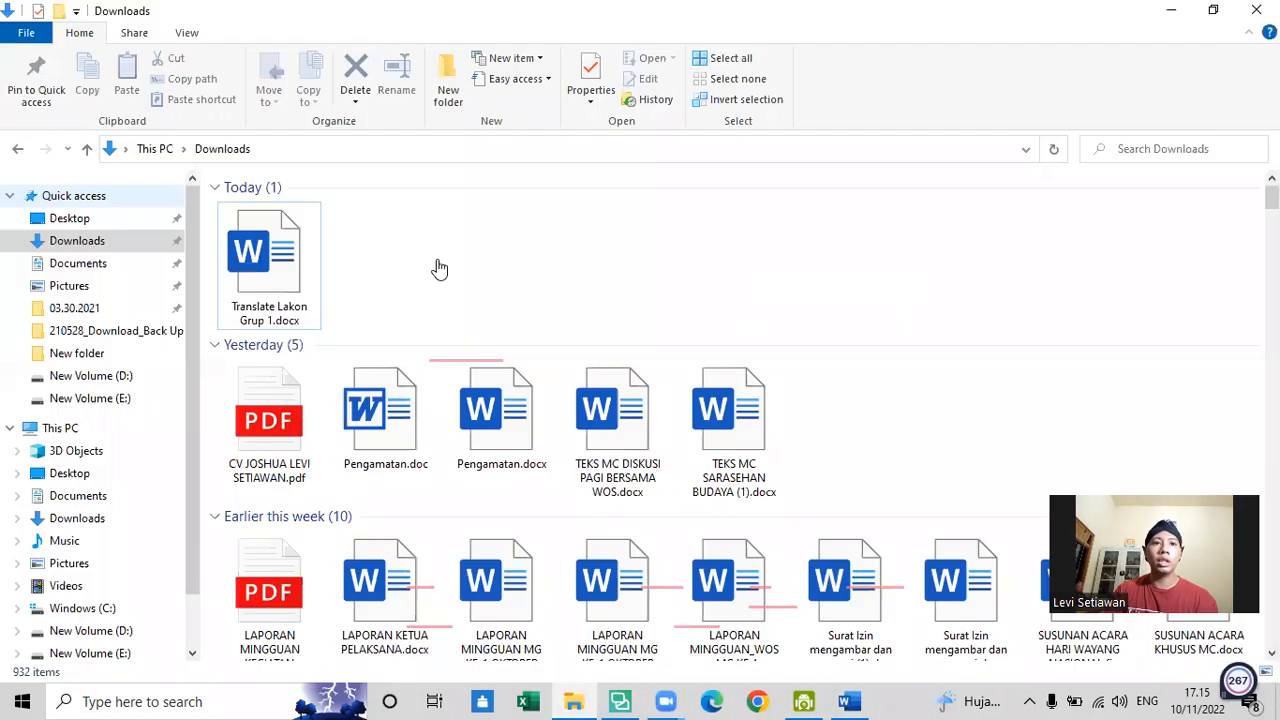
pyautogui.click(619, 701)
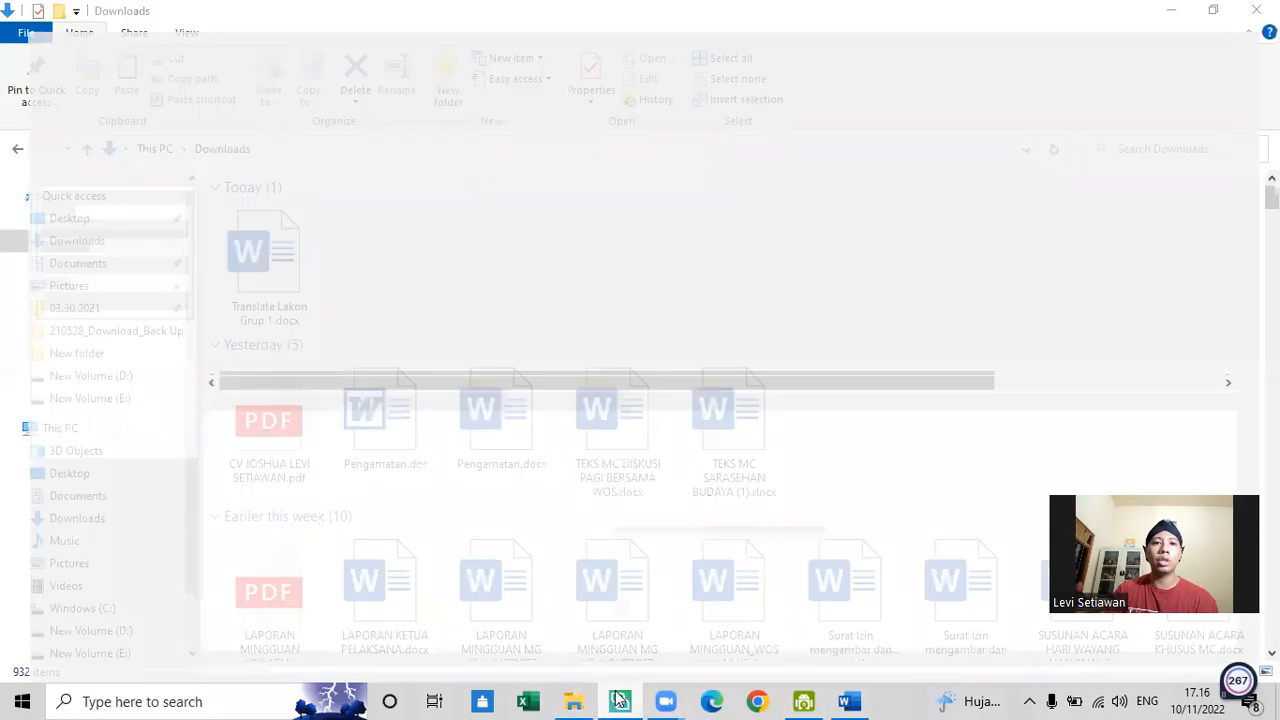
pyautogui.click(619, 701)
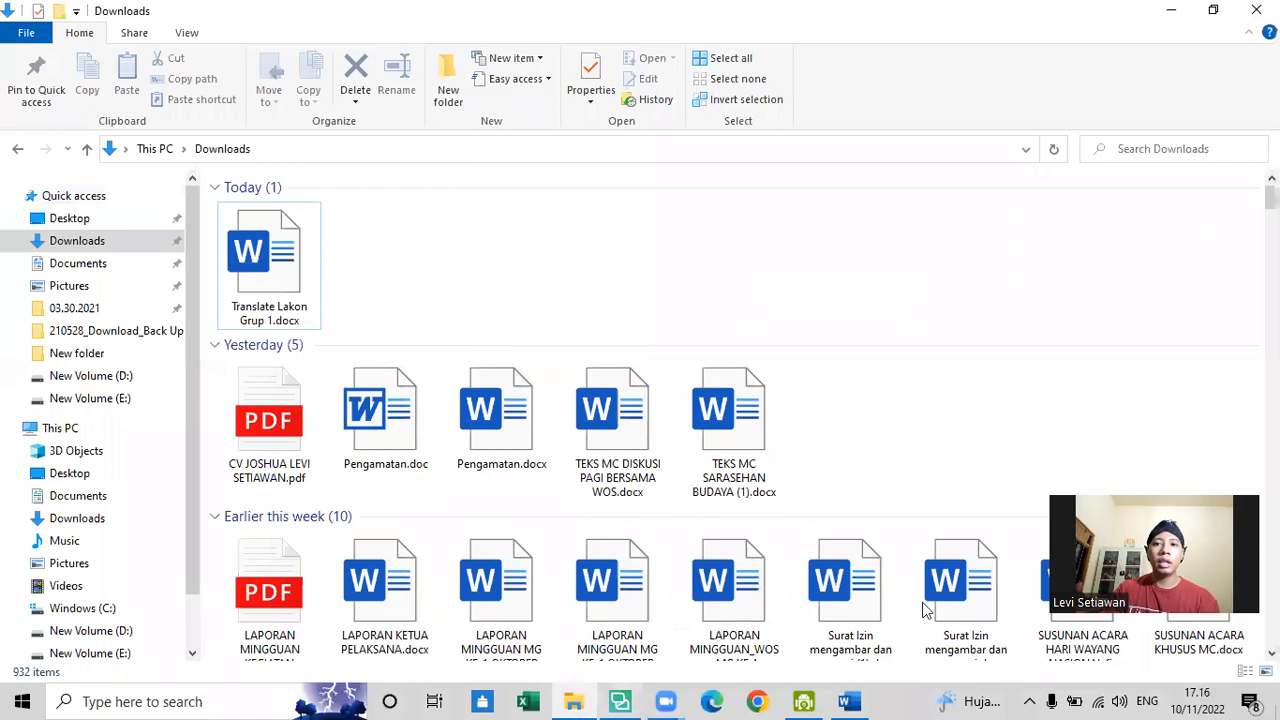
pyautogui.click(281, 279)
pyautogui.rightClick(281, 279)
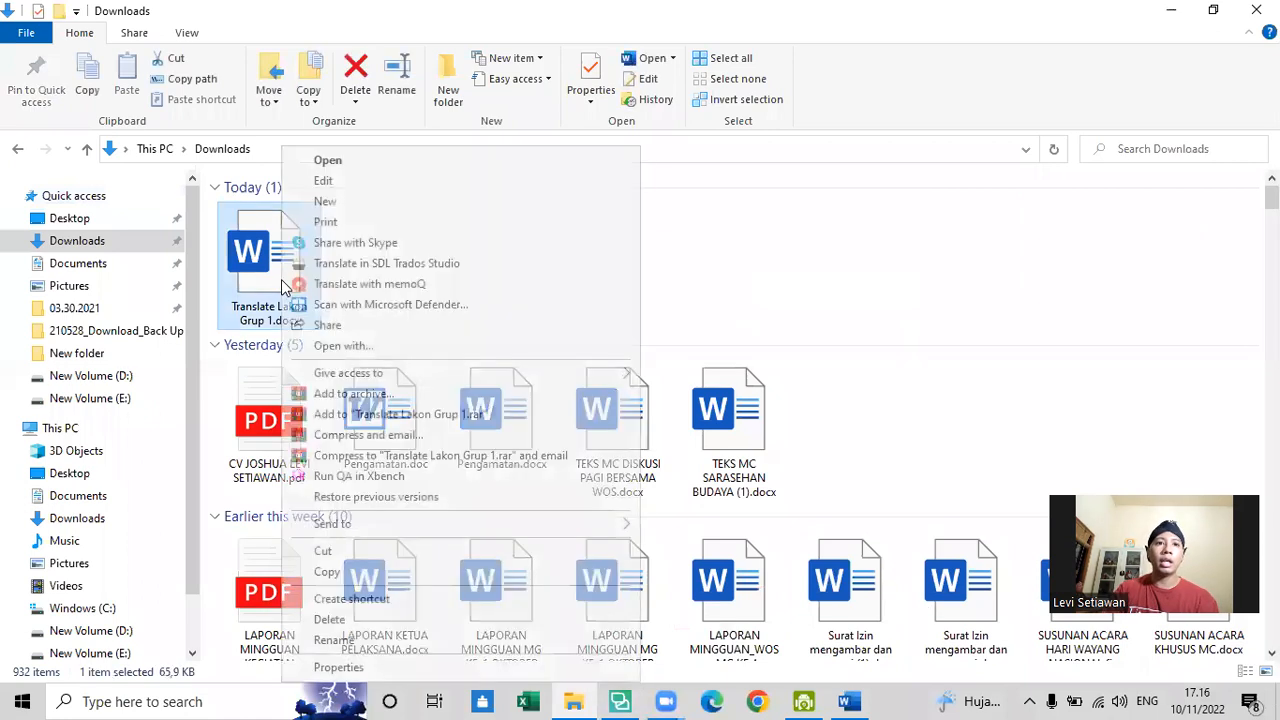
pyautogui.click(427, 265)
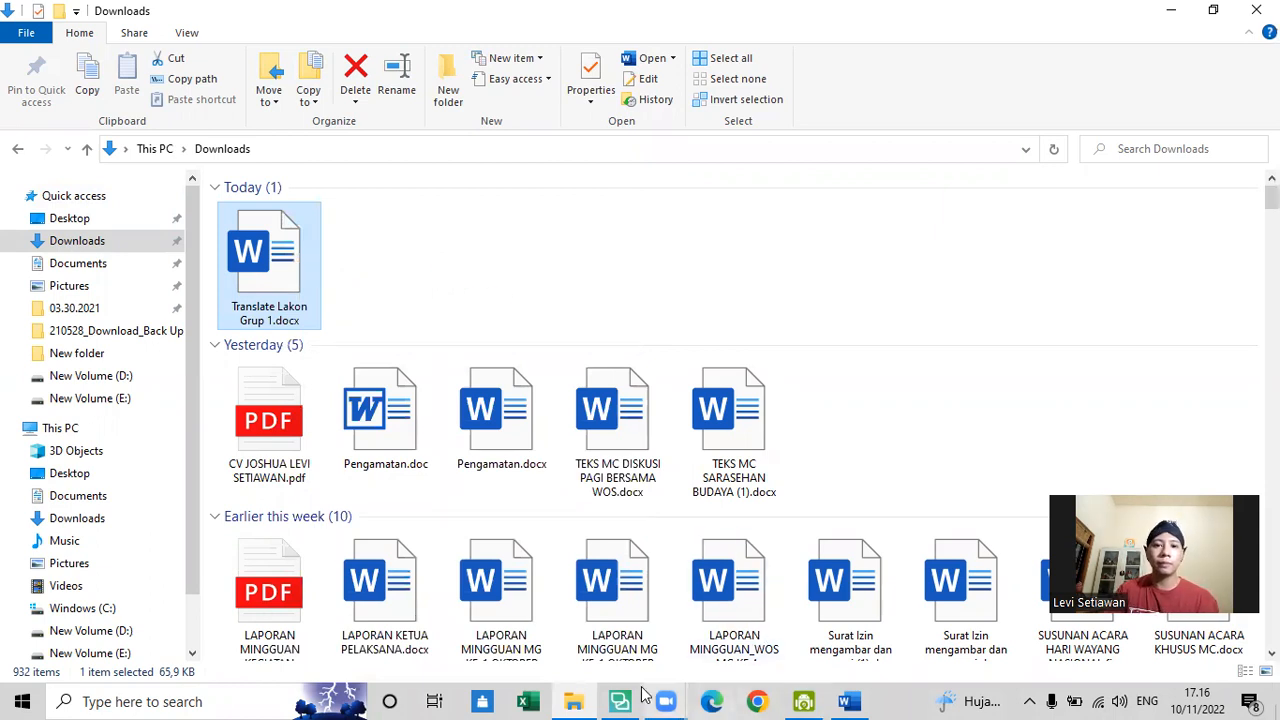
# - Close Translate Lakon Grup 1.docx in Word and minimise the Downloads folder window
pyautogui.click(848, 700)
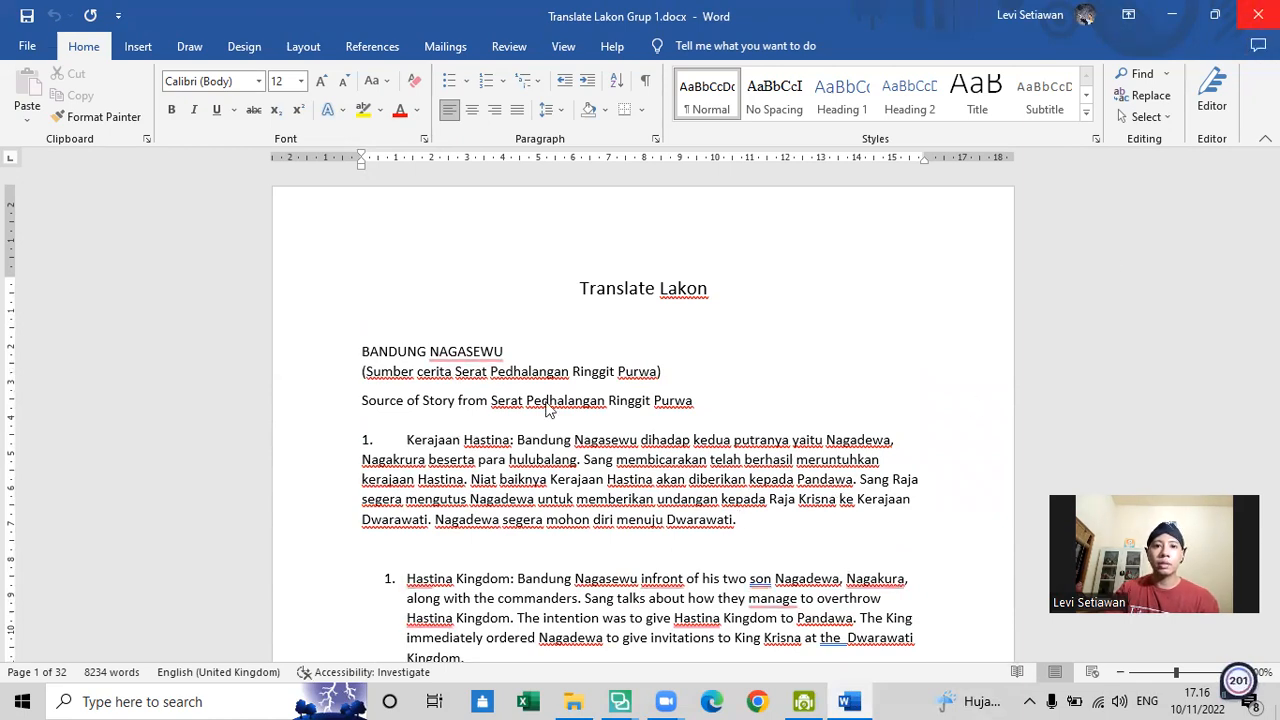
pyautogui.click(575, 388)
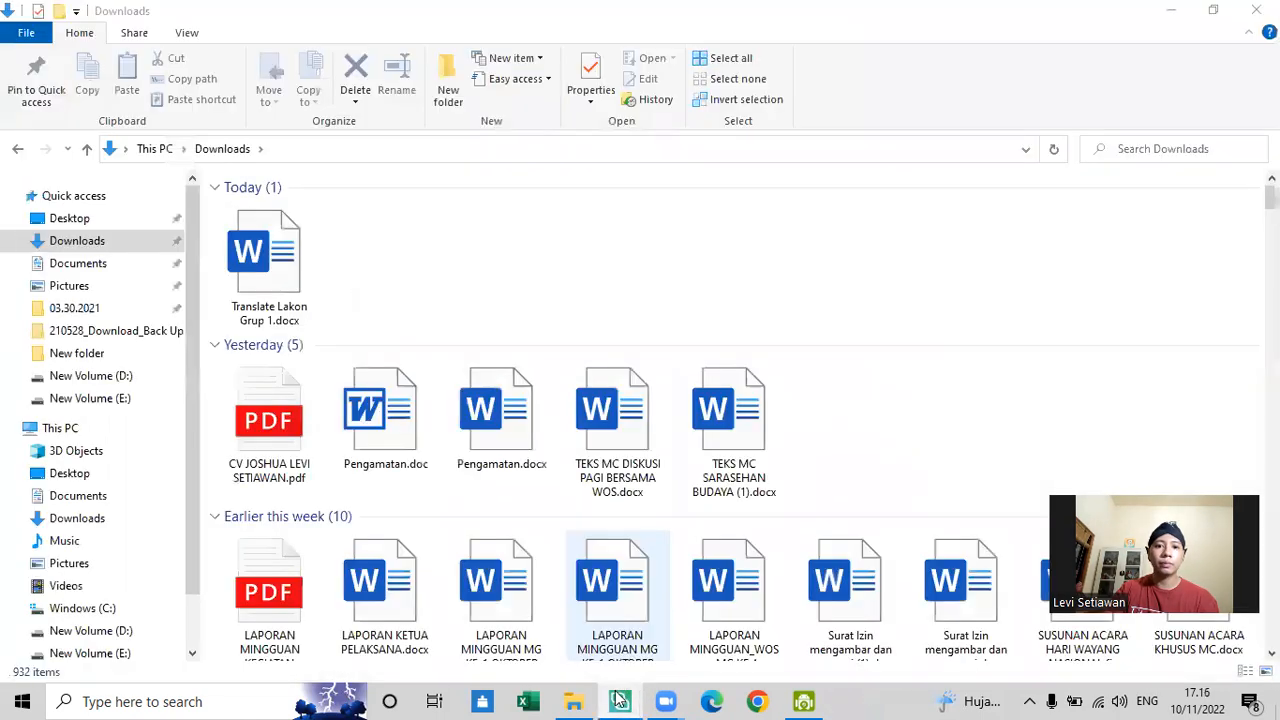
pyautogui.click(1170, 10)
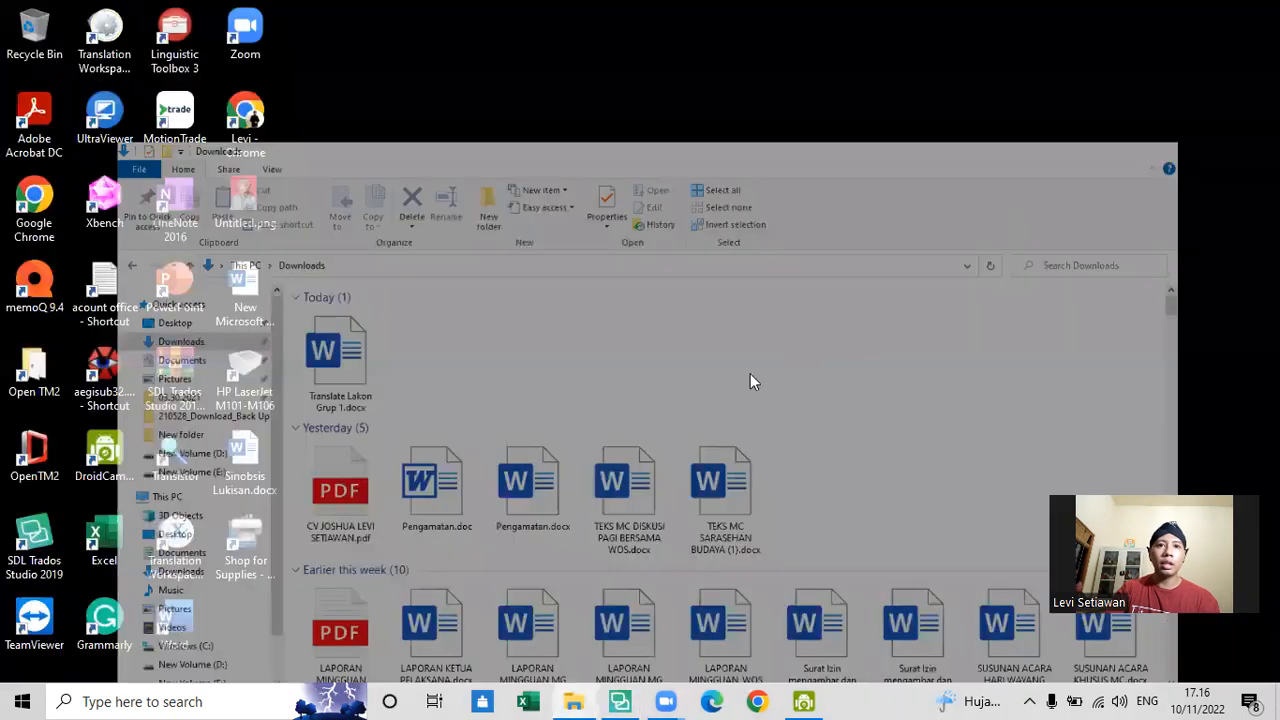
# - Switch to SDL Trados Studio and set the document's source language to Indonesian (Indonesia)
pyautogui.click(628, 700)
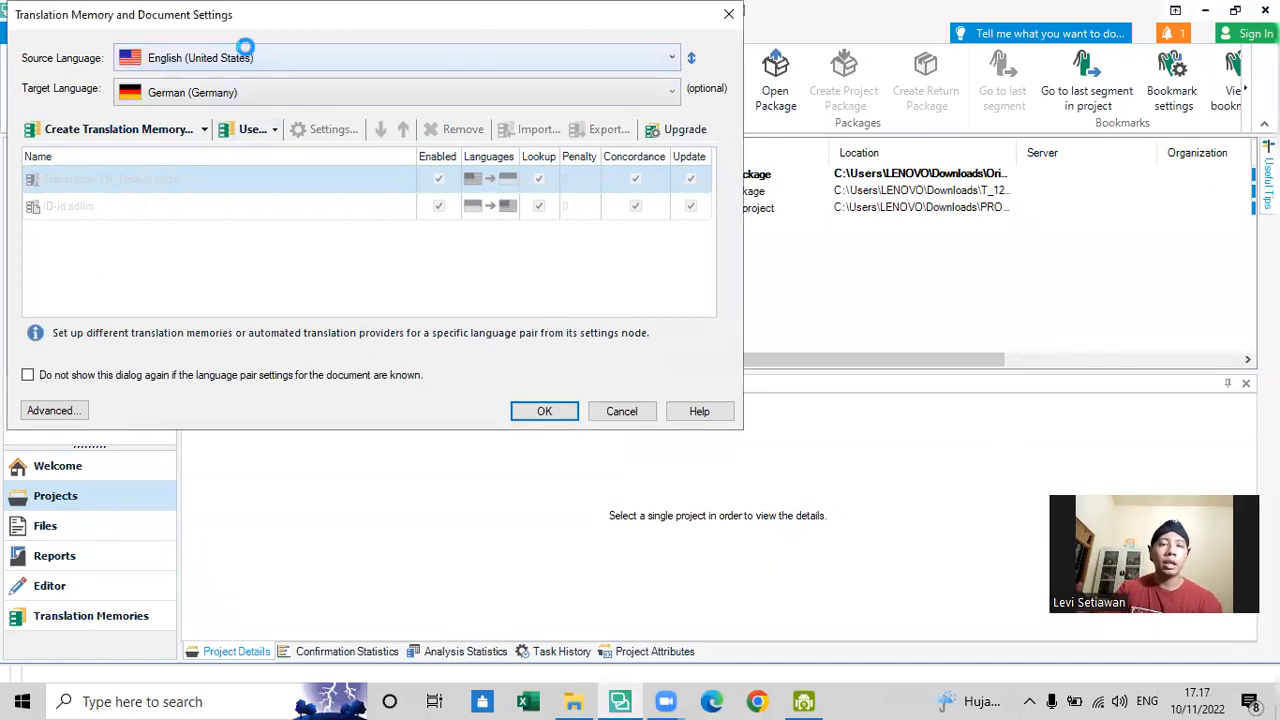
pyautogui.click(246, 54)
pyautogui.click(206, 68)
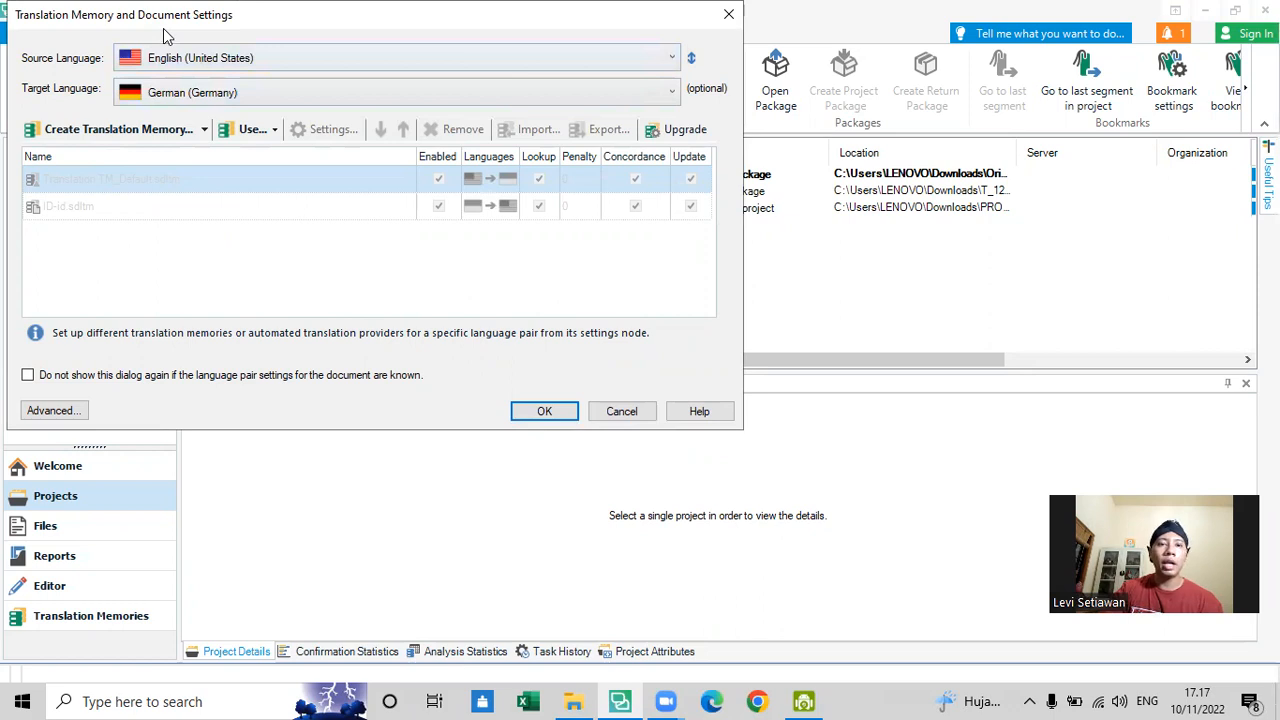
pyautogui.moveTo(163, 28); pyautogui.dragTo(423, 135)
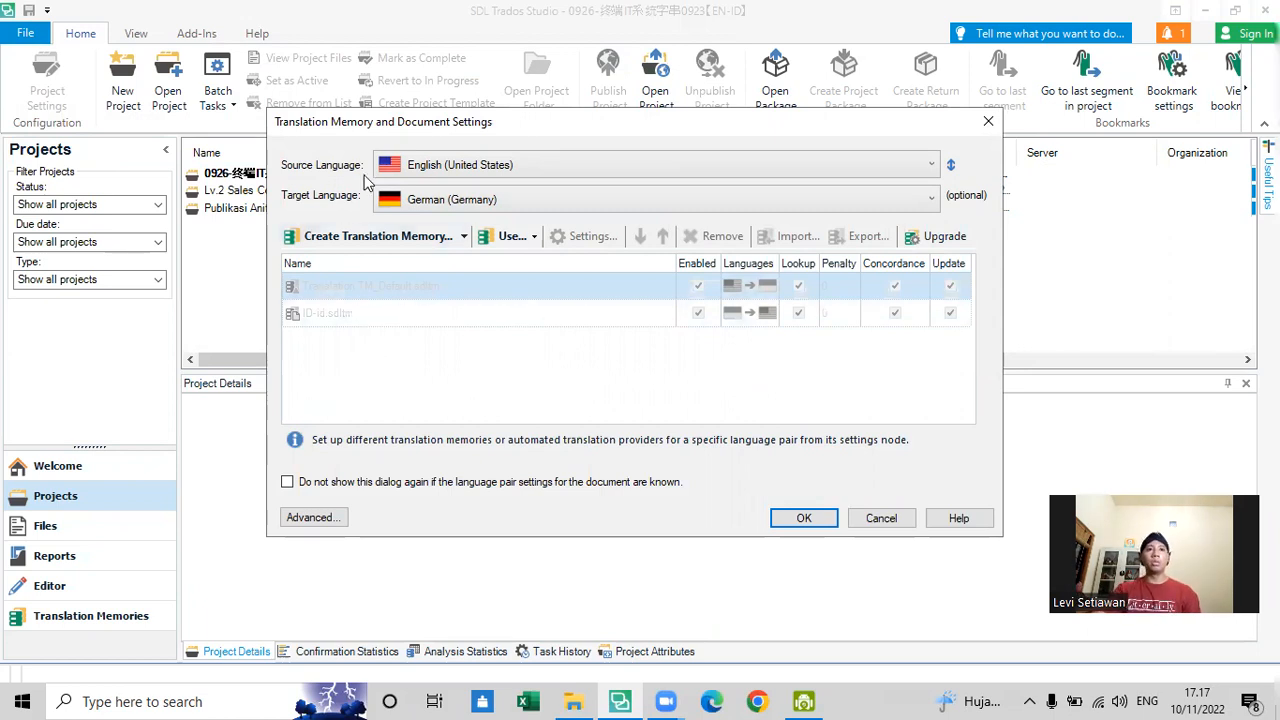
pyautogui.click(443, 176)
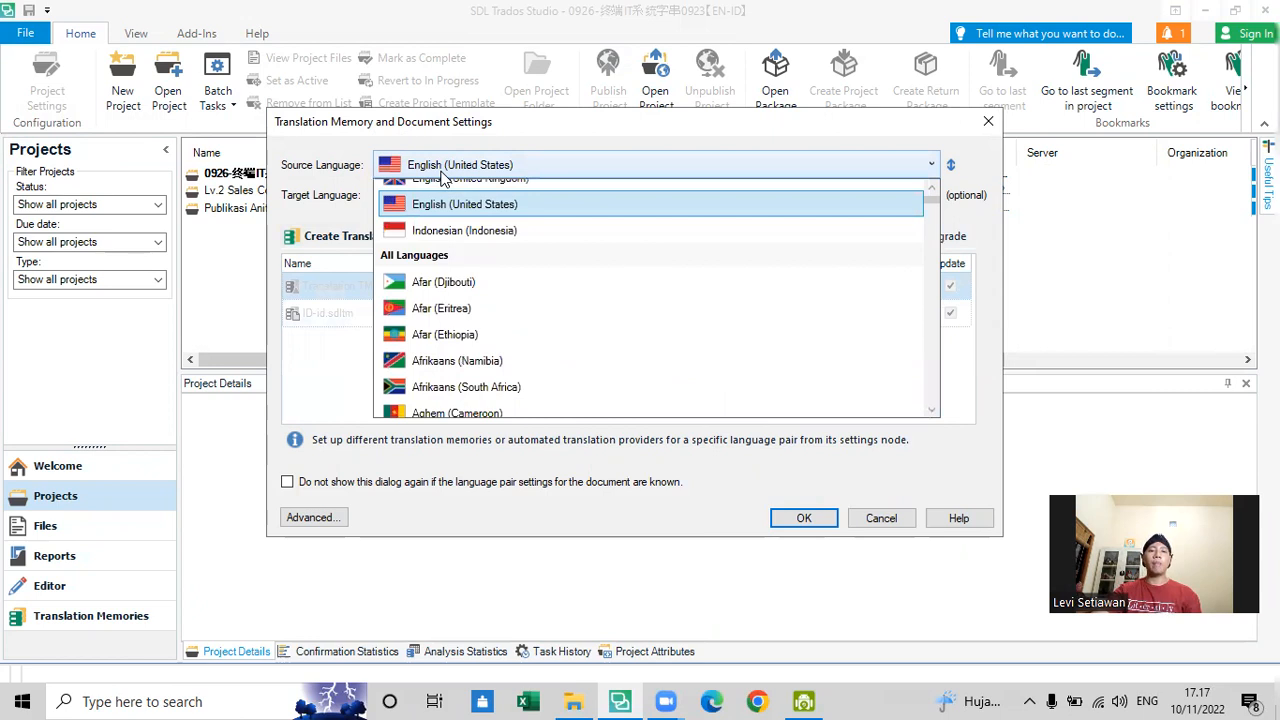
pyautogui.click(443, 176)
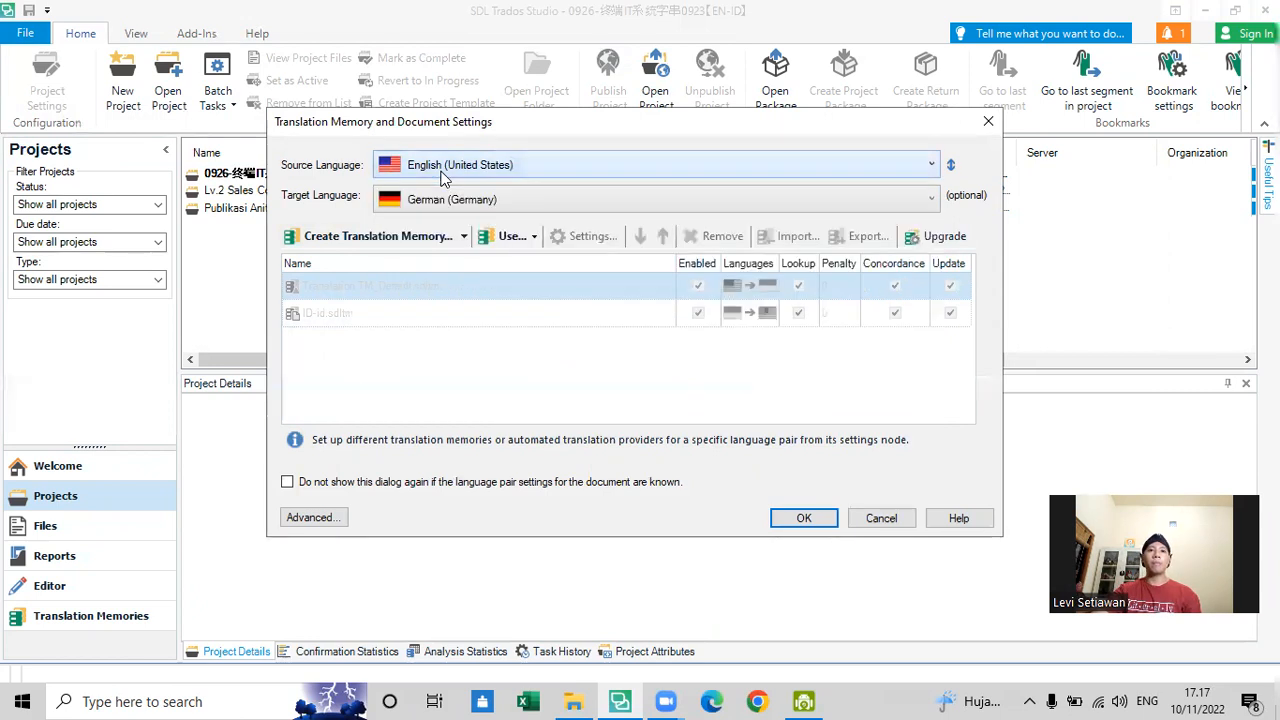
pyautogui.click(455, 167)
pyautogui.scroll(1, 462, 205)
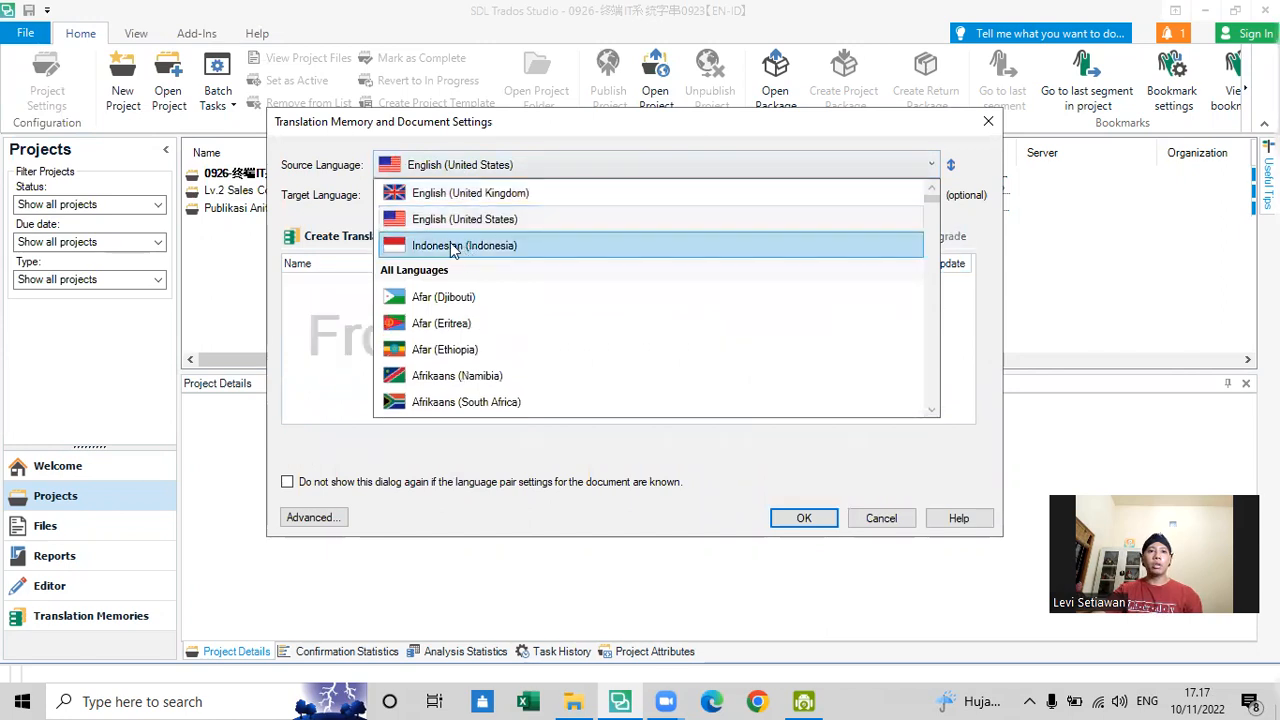
pyautogui.click(452, 248)
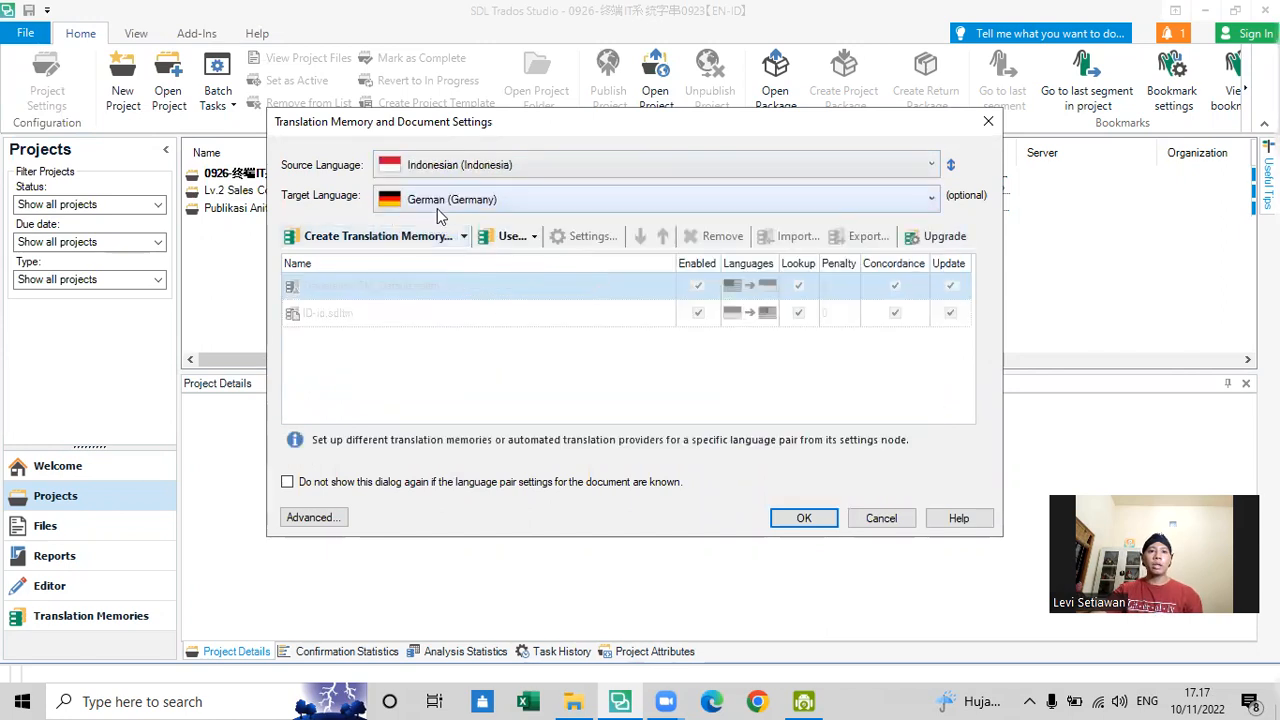
# - Set the target language to English (United States) and open the document for translation with the ID-id.sdltm translation memory selected
pyautogui.click(437, 208)
pyautogui.scroll(20, 440, 265)
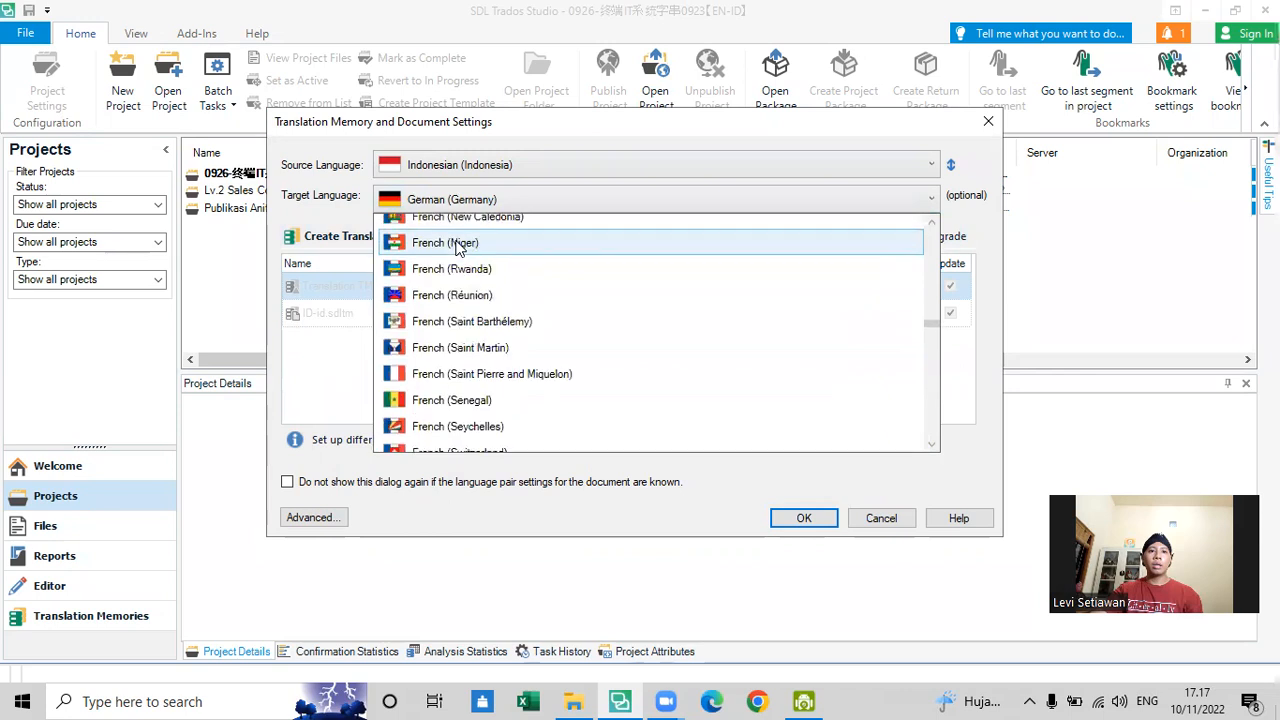
pyautogui.scroll(20, 457, 245)
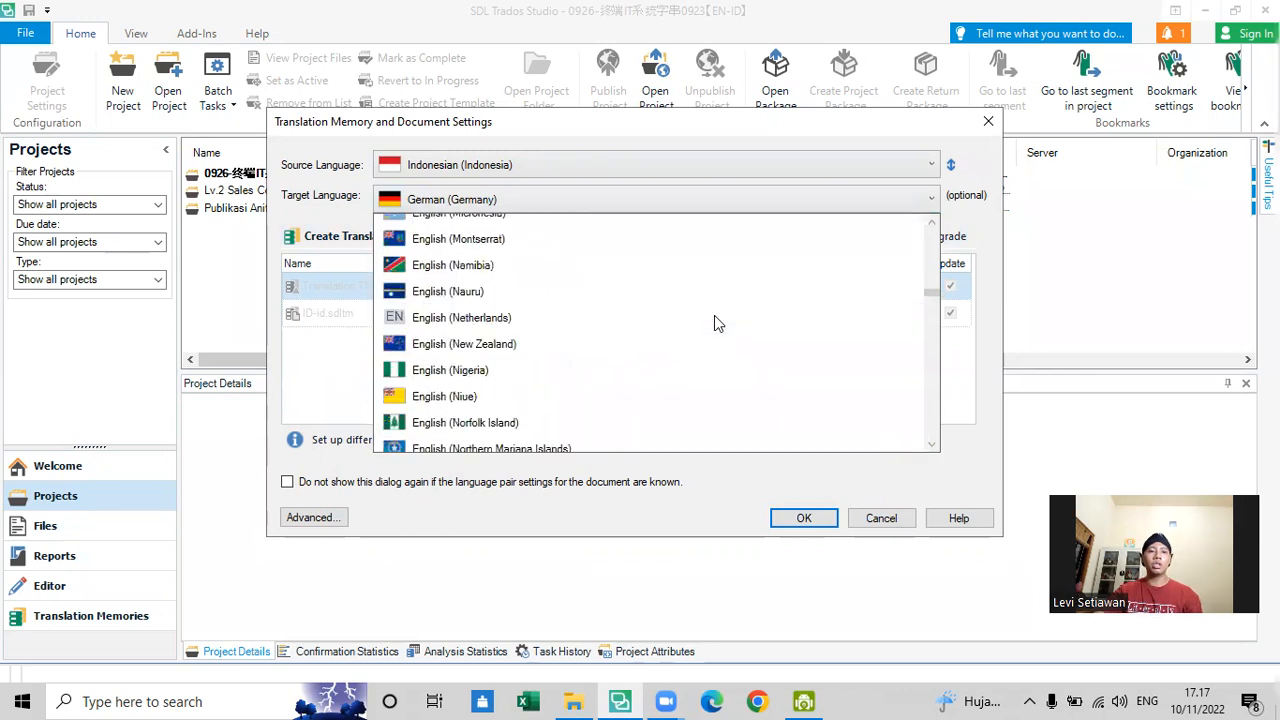
pyautogui.scroll(20, 714, 322)
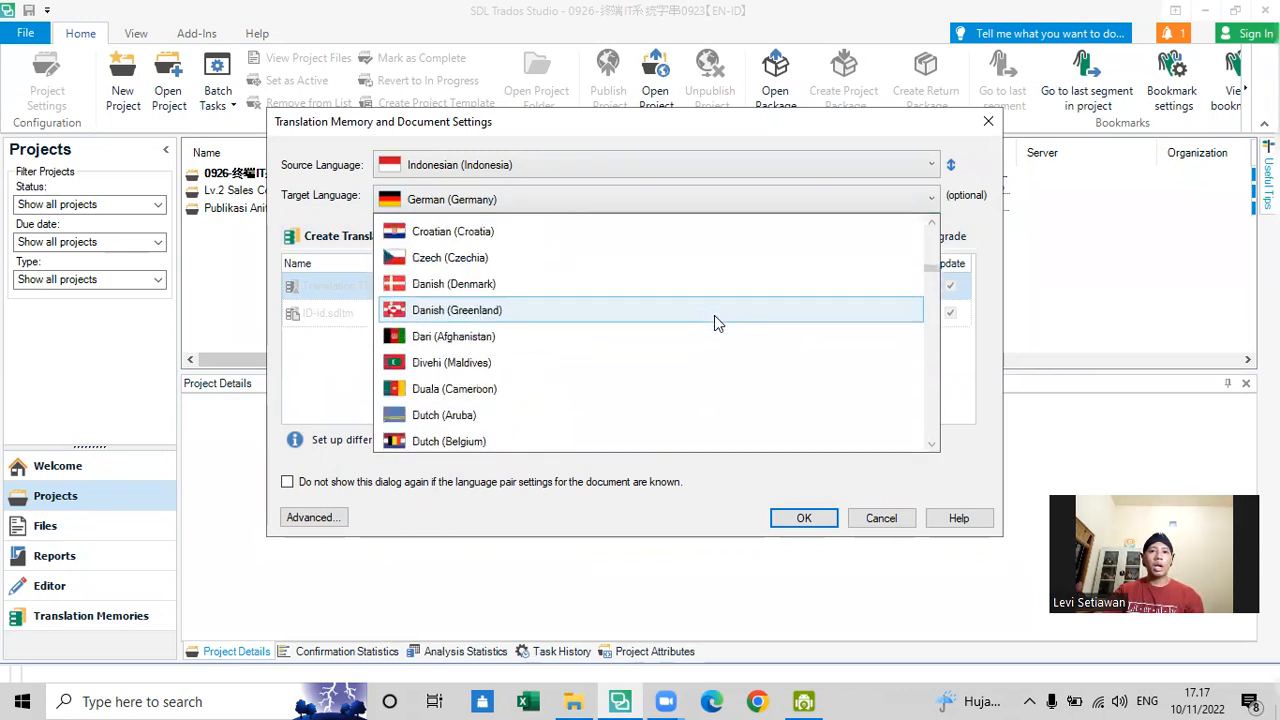
pyautogui.scroll(20, 744, 237)
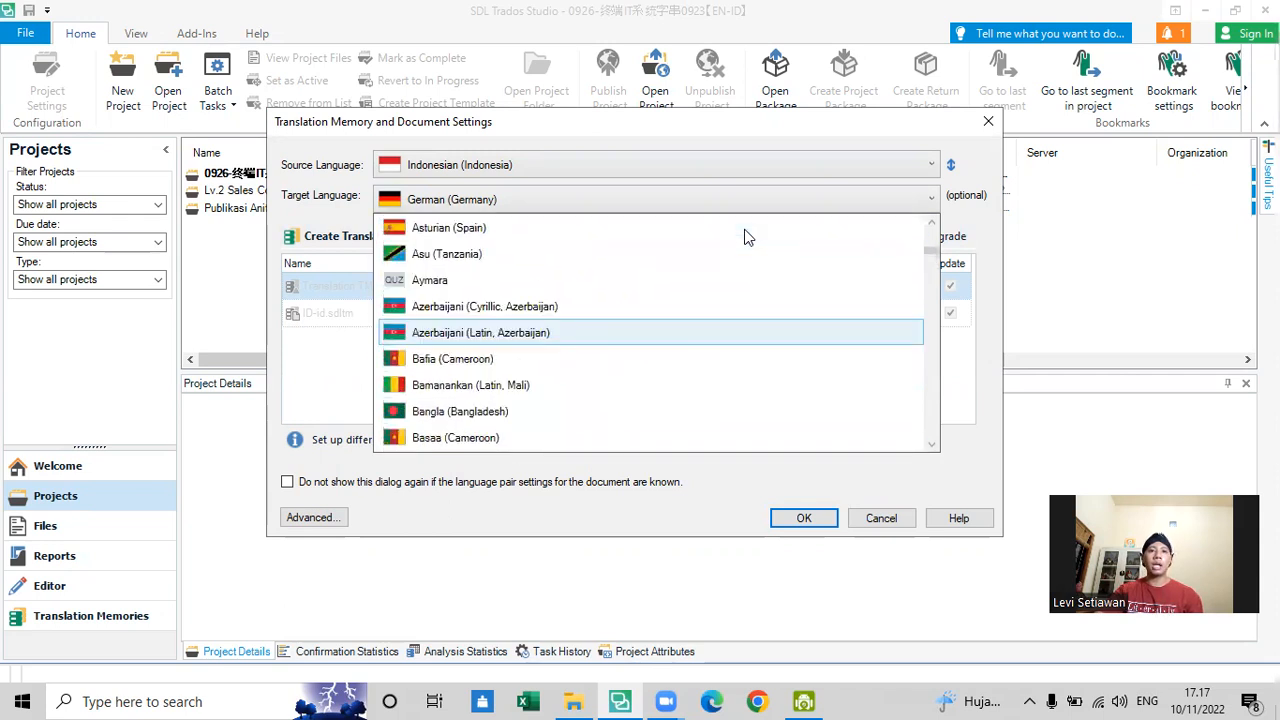
pyautogui.scroll(5, 744, 230)
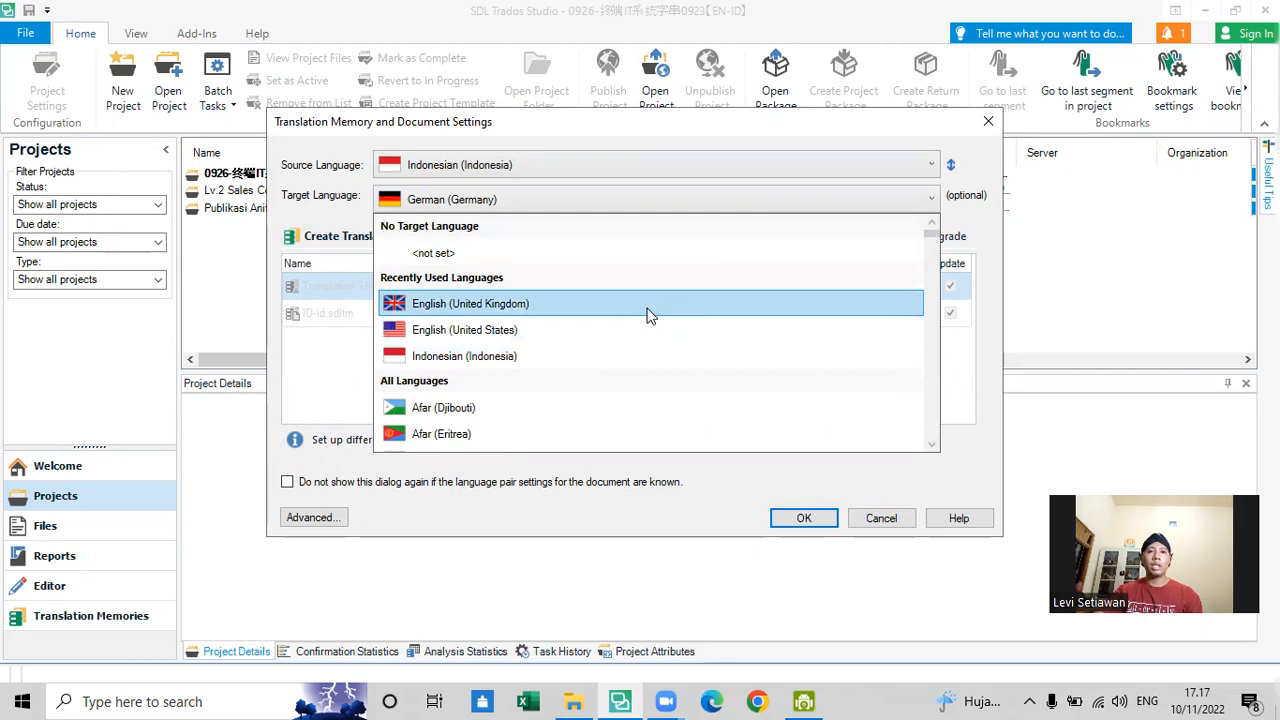
pyautogui.click(633, 333)
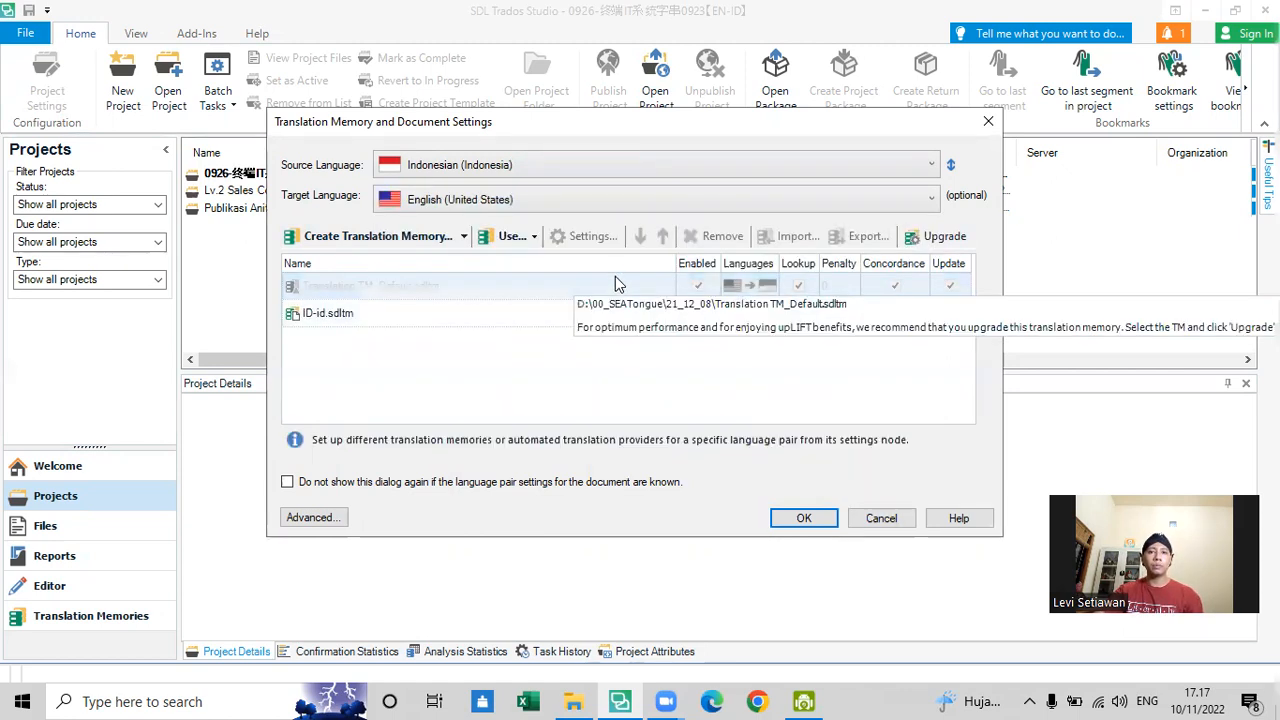
pyautogui.click(622, 318)
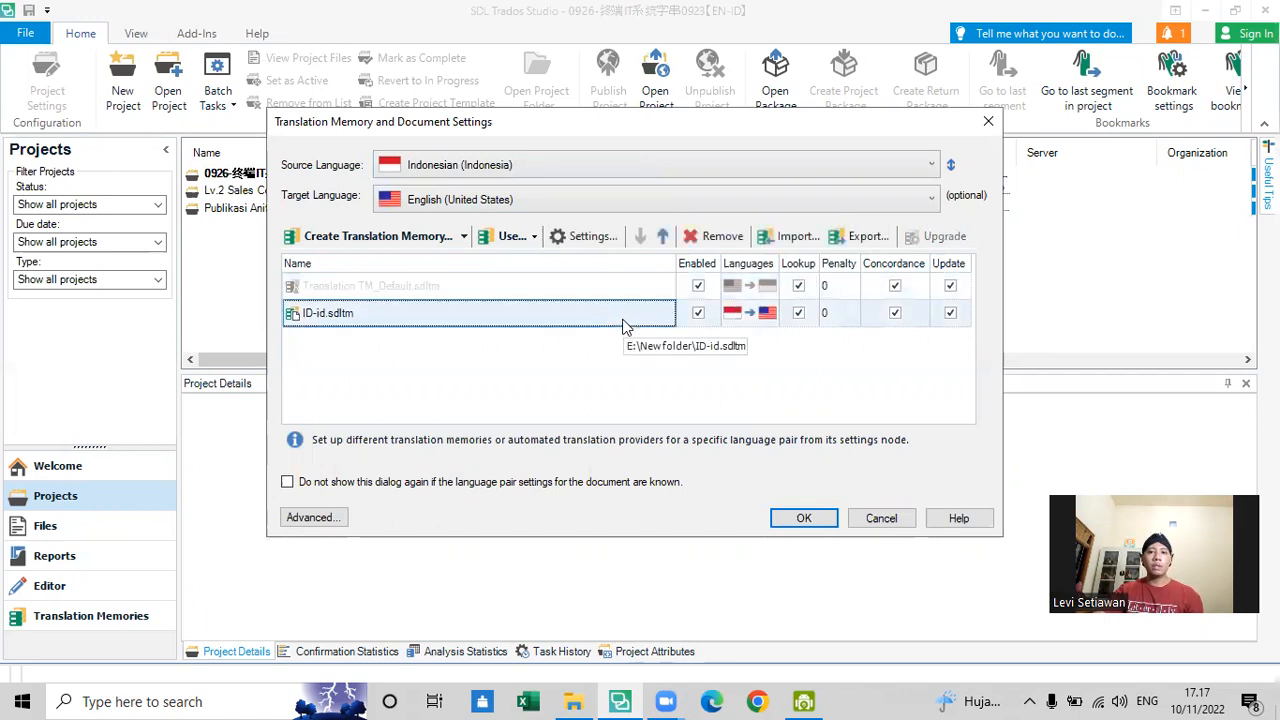
pyautogui.click(803, 519)
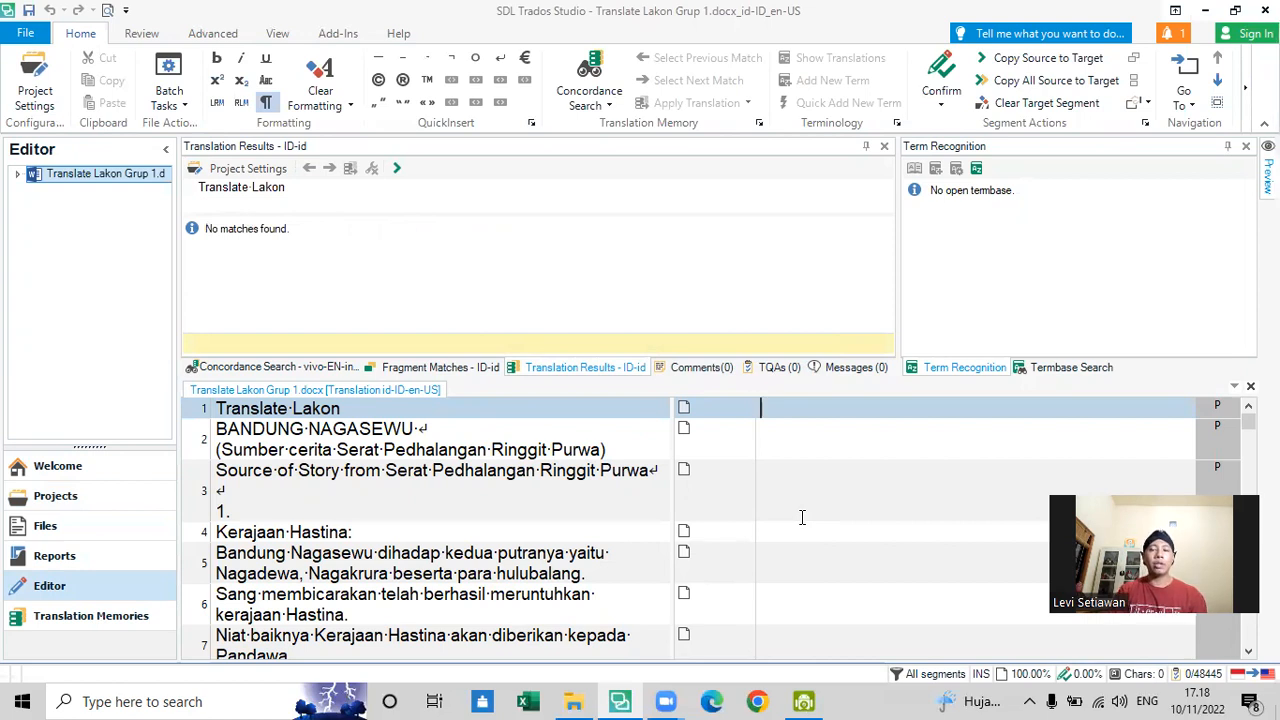
# - Check the new Translate Lakon Grup 1.docx project in the Files view and its details in the Projects view
pyautogui.click(574, 701)
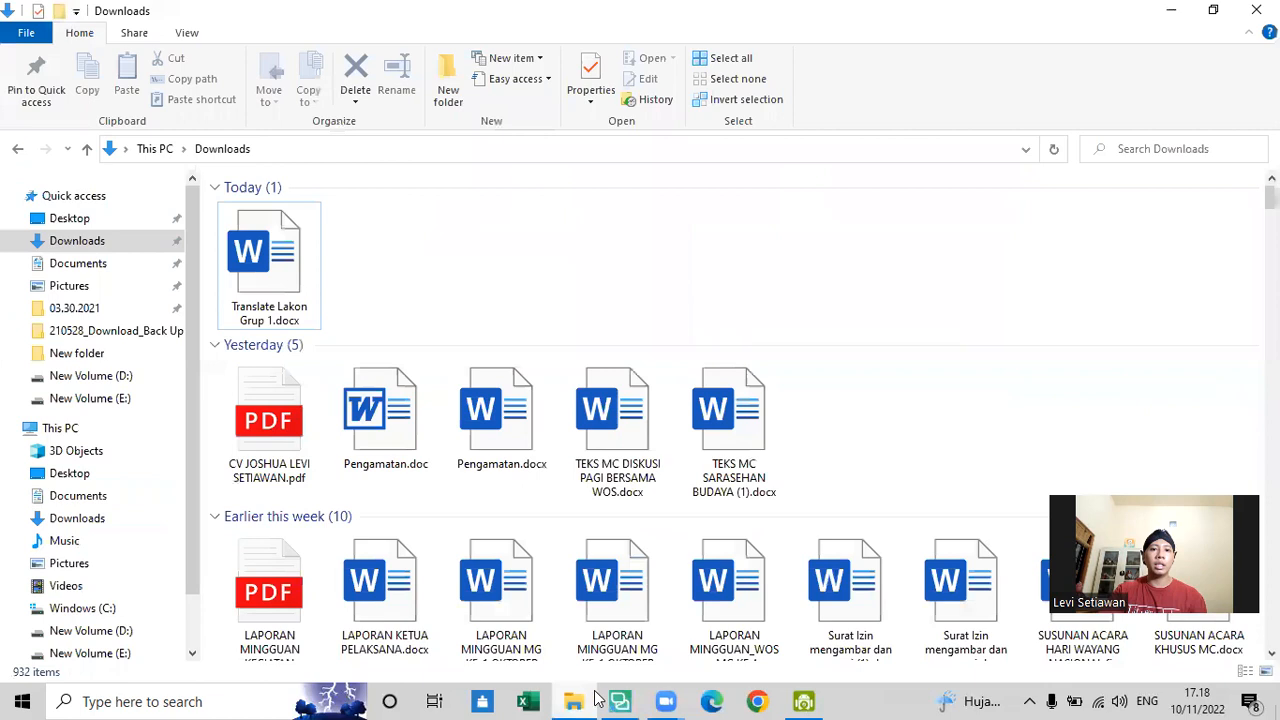
pyautogui.click(574, 701)
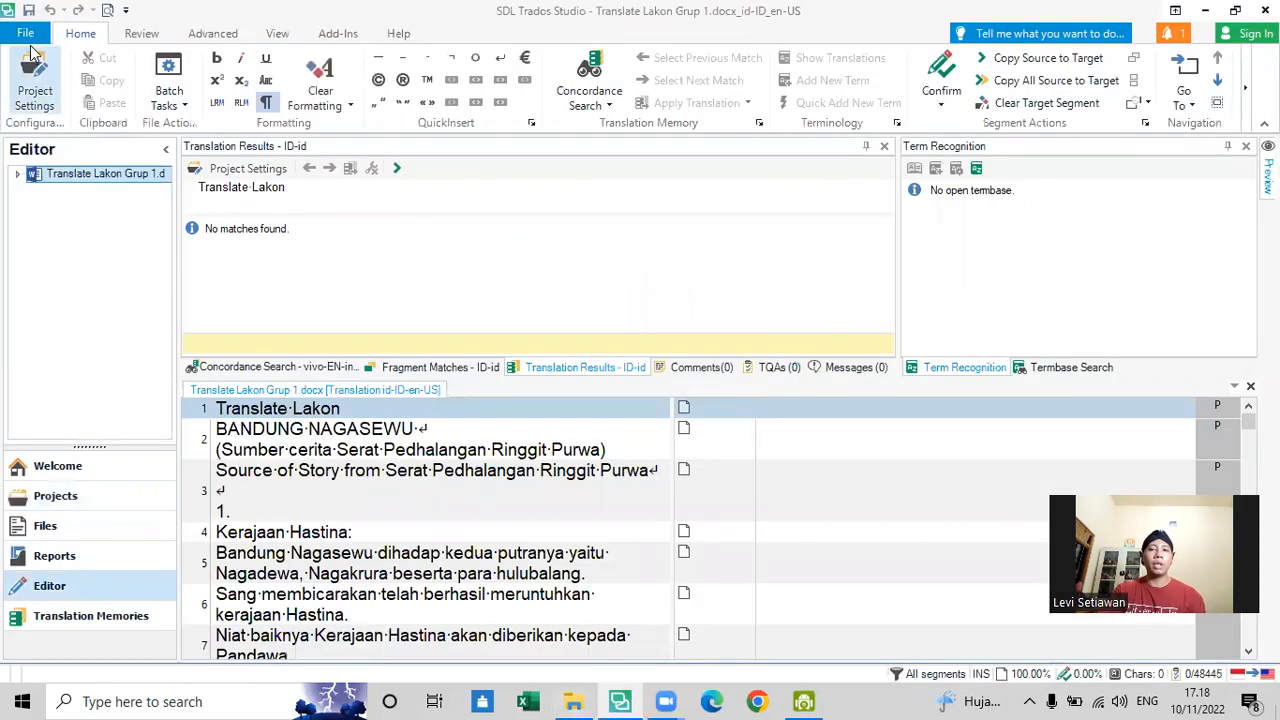
pyautogui.click(31, 52)
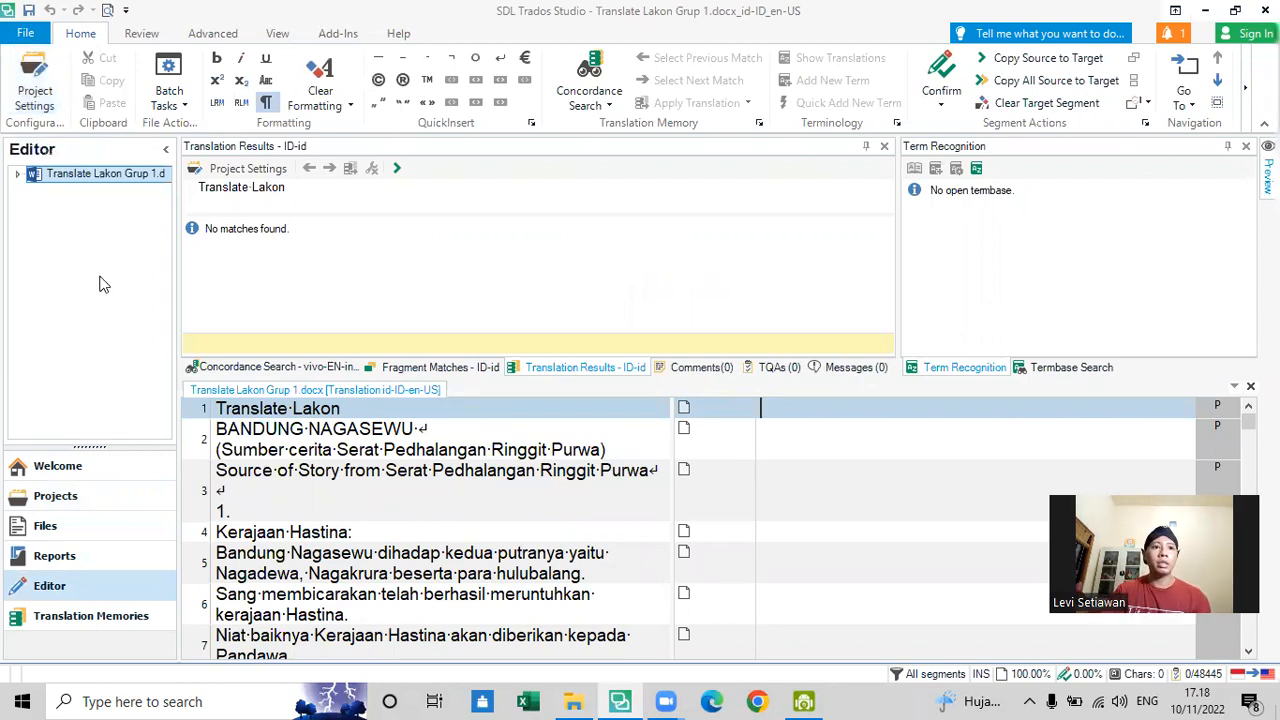
pyautogui.click(115, 539)
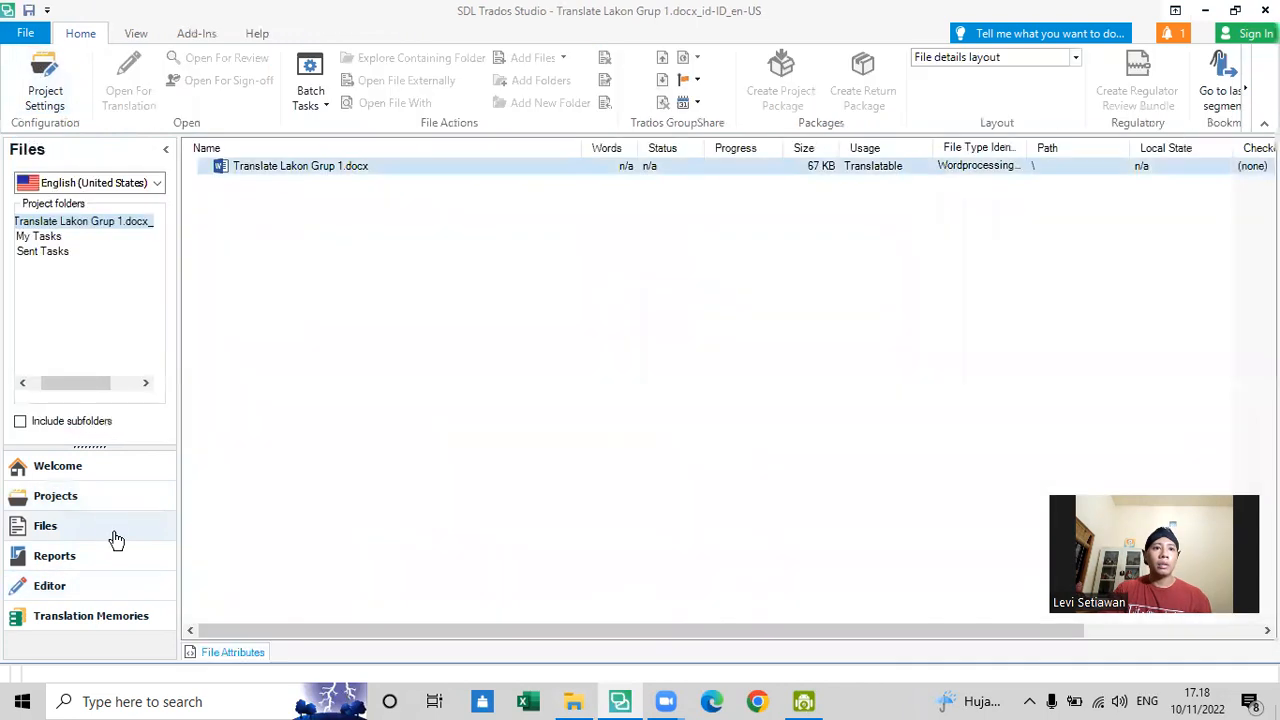
pyautogui.click(118, 505)
pyautogui.click(410, 174)
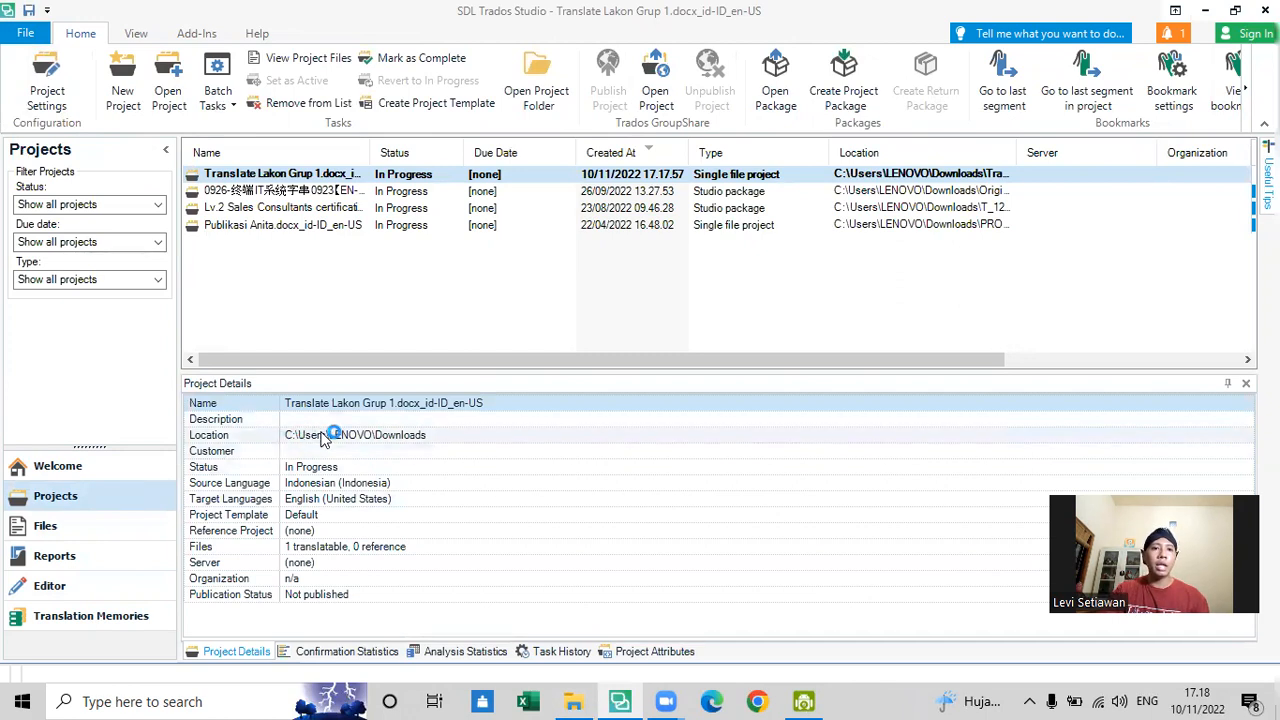
# - Look through the Downloads folder in File Explorer for the project's files, and minimise the folder window
pyautogui.click(578, 701)
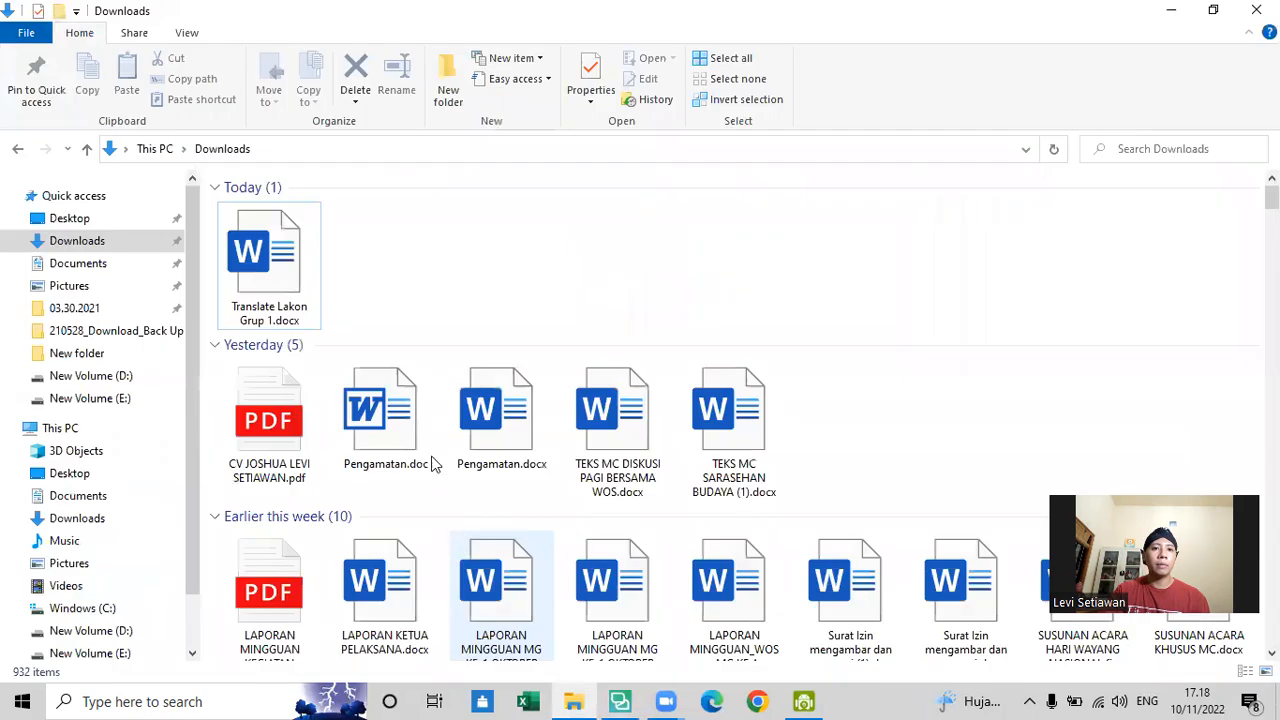
pyautogui.rightClick(450, 269)
pyautogui.click(487, 341)
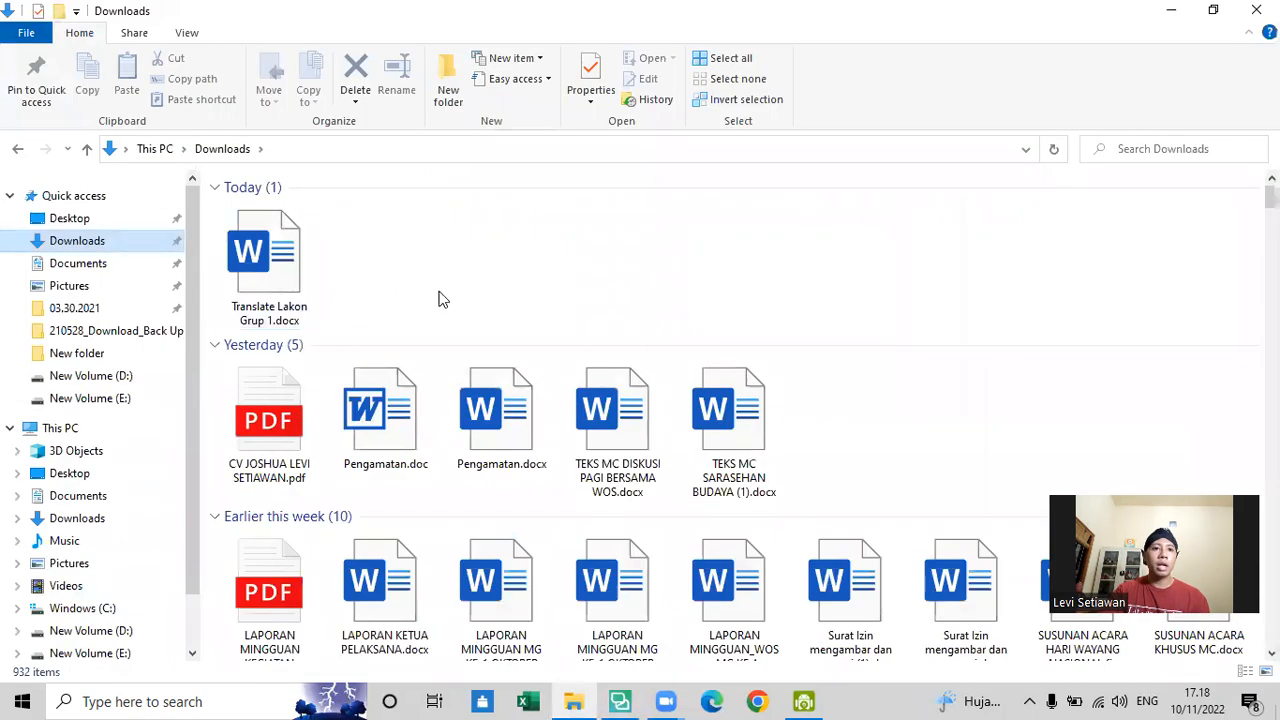
pyautogui.scroll(-5, 440, 298)
pyautogui.scroll(-2, 440, 298)
pyautogui.scroll(8, 444, 300)
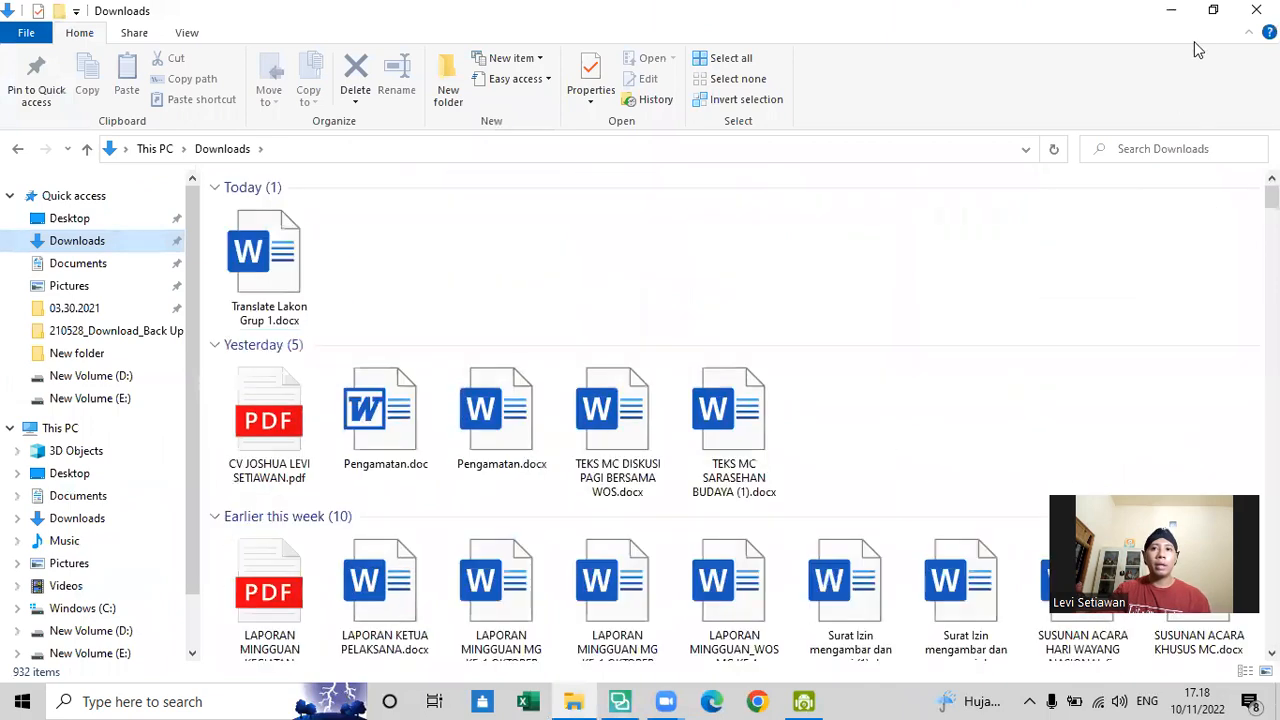
pyautogui.click(1176, 12)
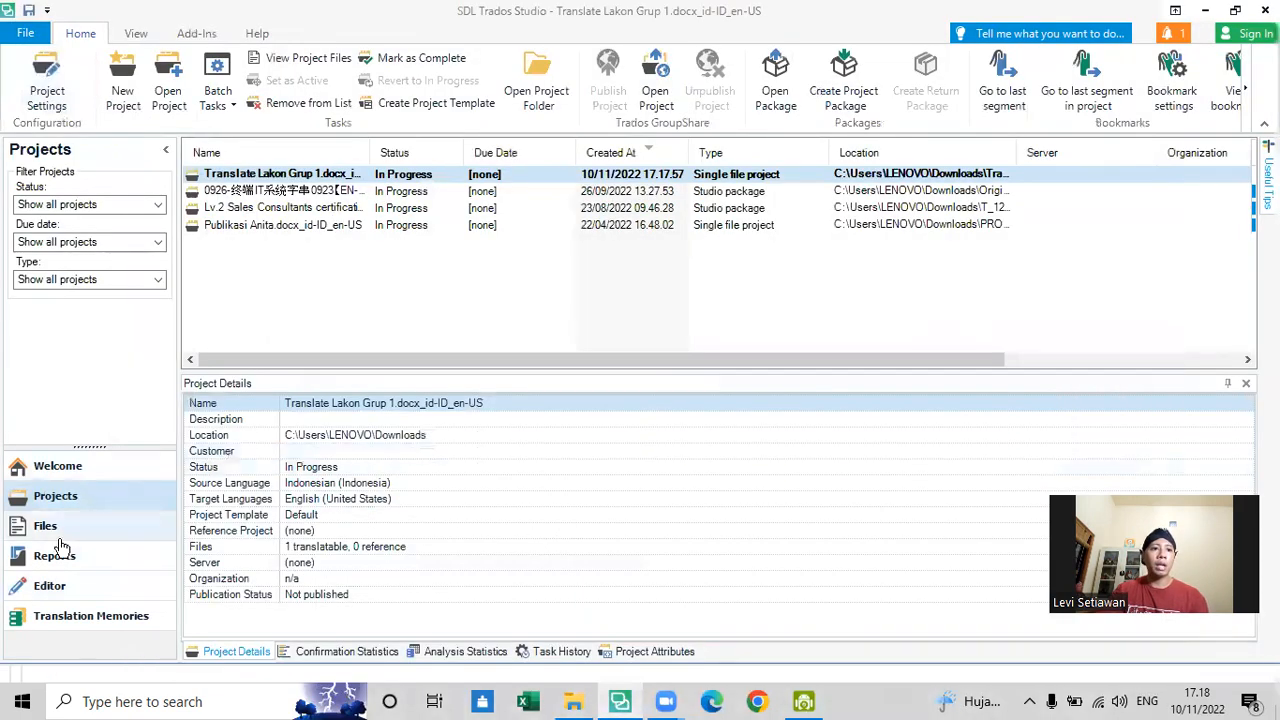
# - Return to the document in the Editor view and copy segment 1's source text, "Translate Lakon", into its target
pyautogui.click(90, 586)
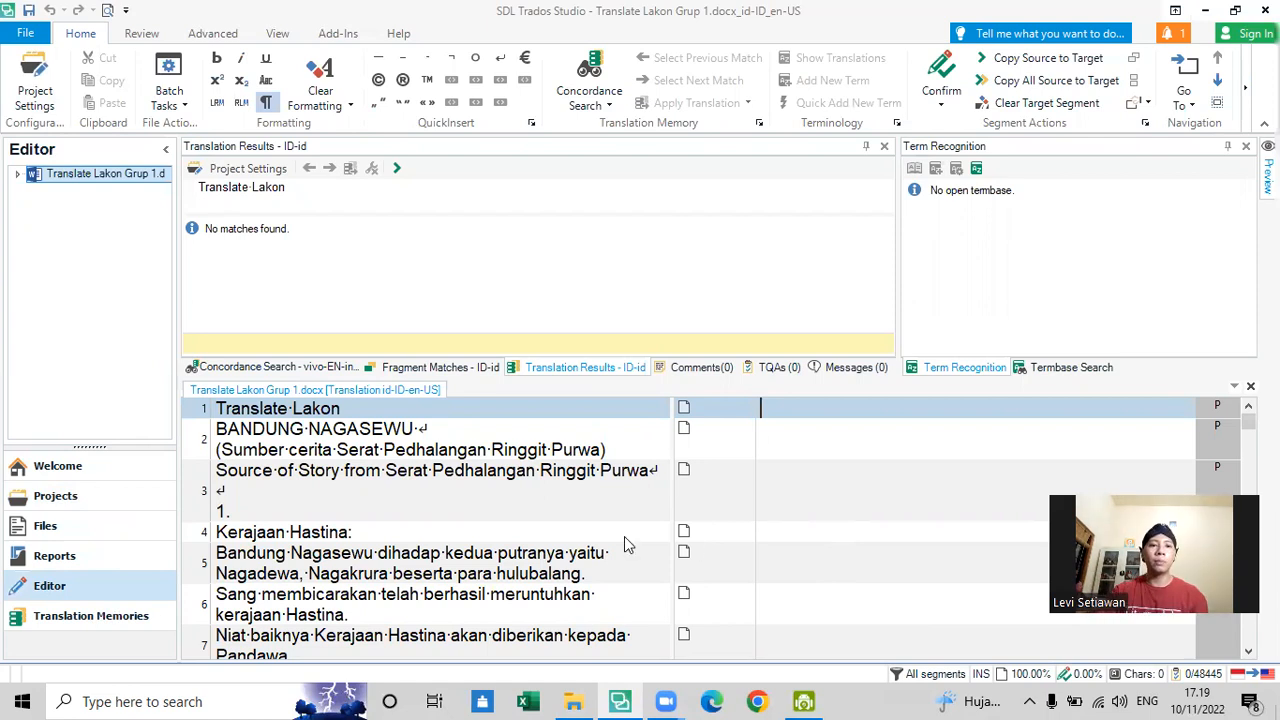
pyautogui.scroll(-1, 394, 499)
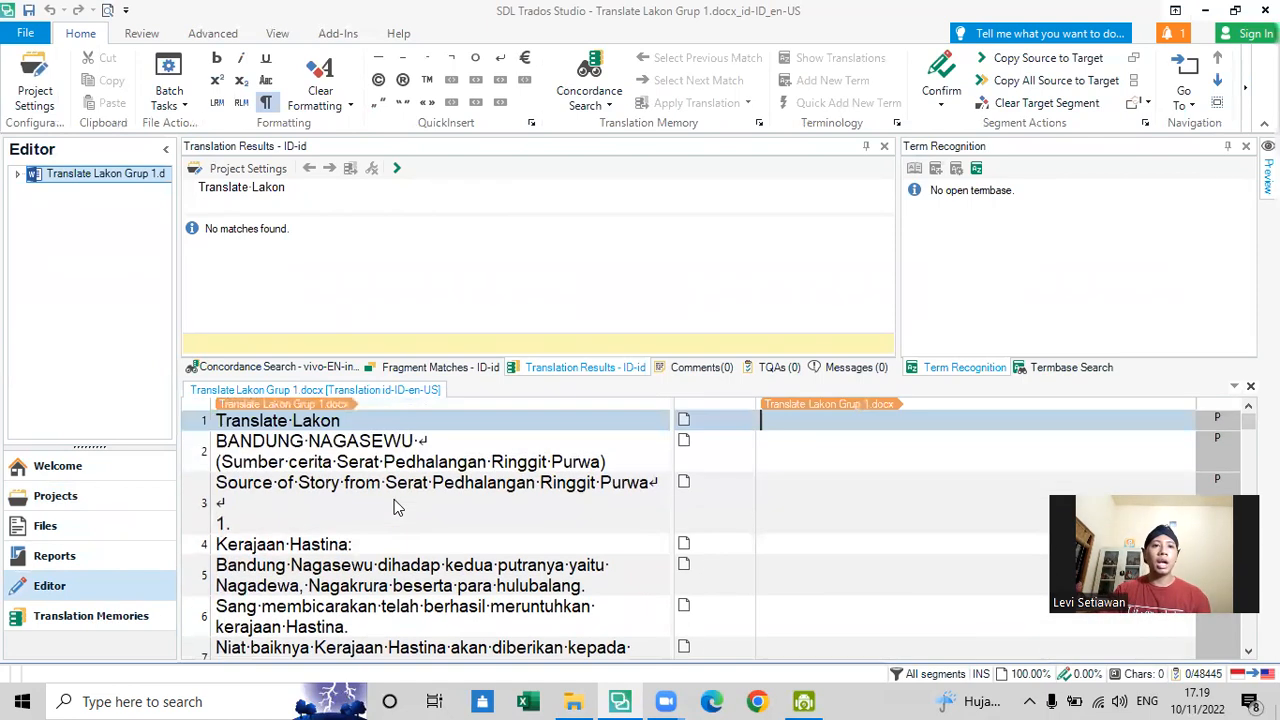
pyautogui.scroll(1, 394, 507)
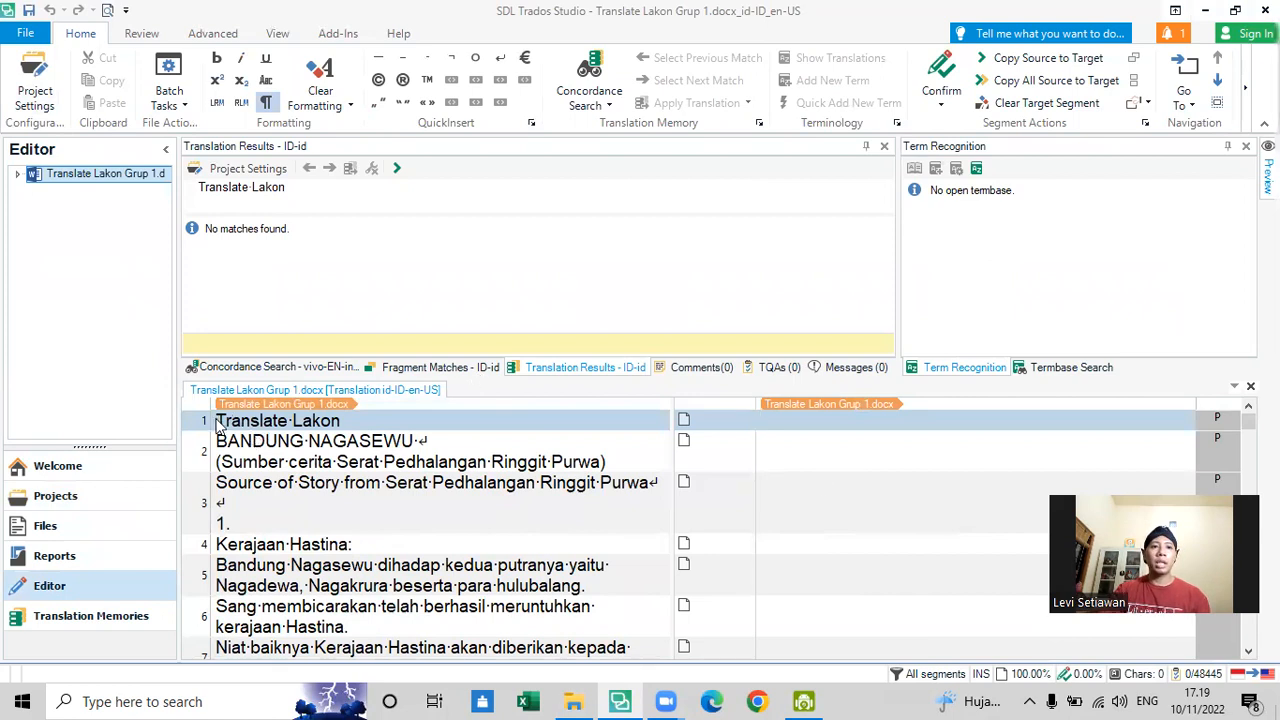
pyautogui.click(340, 420)
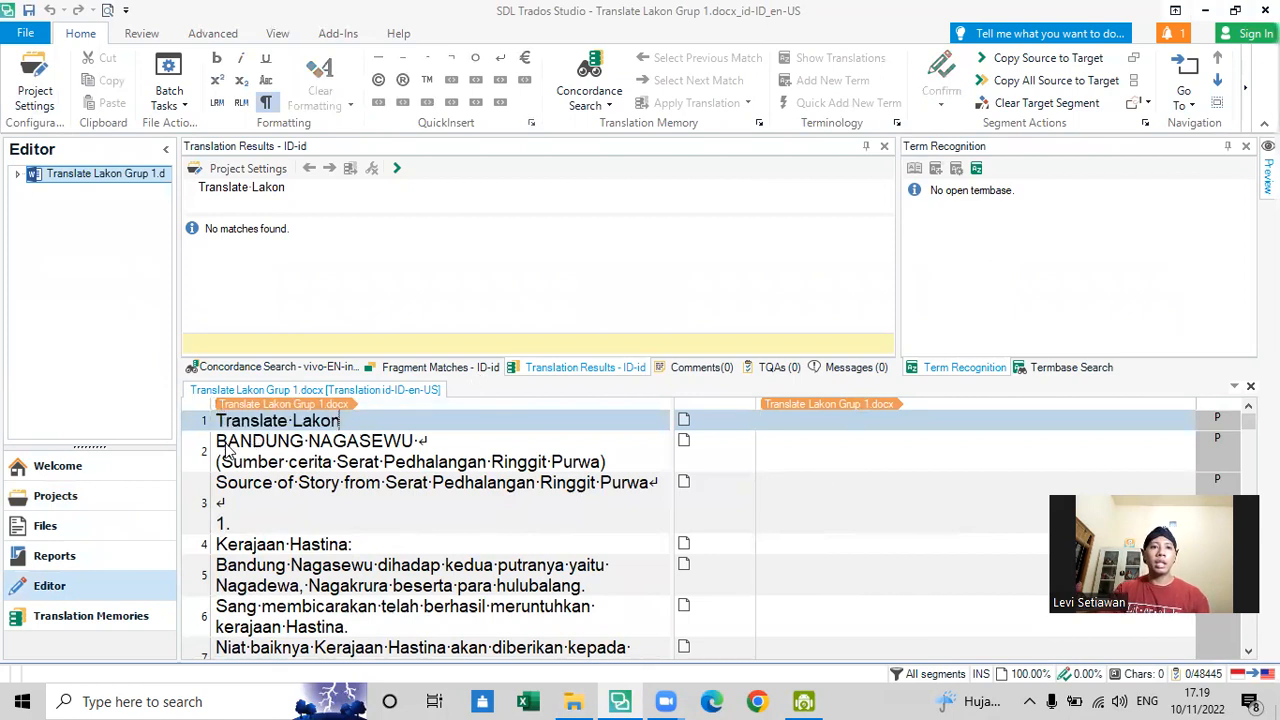
pyautogui.click(886, 417)
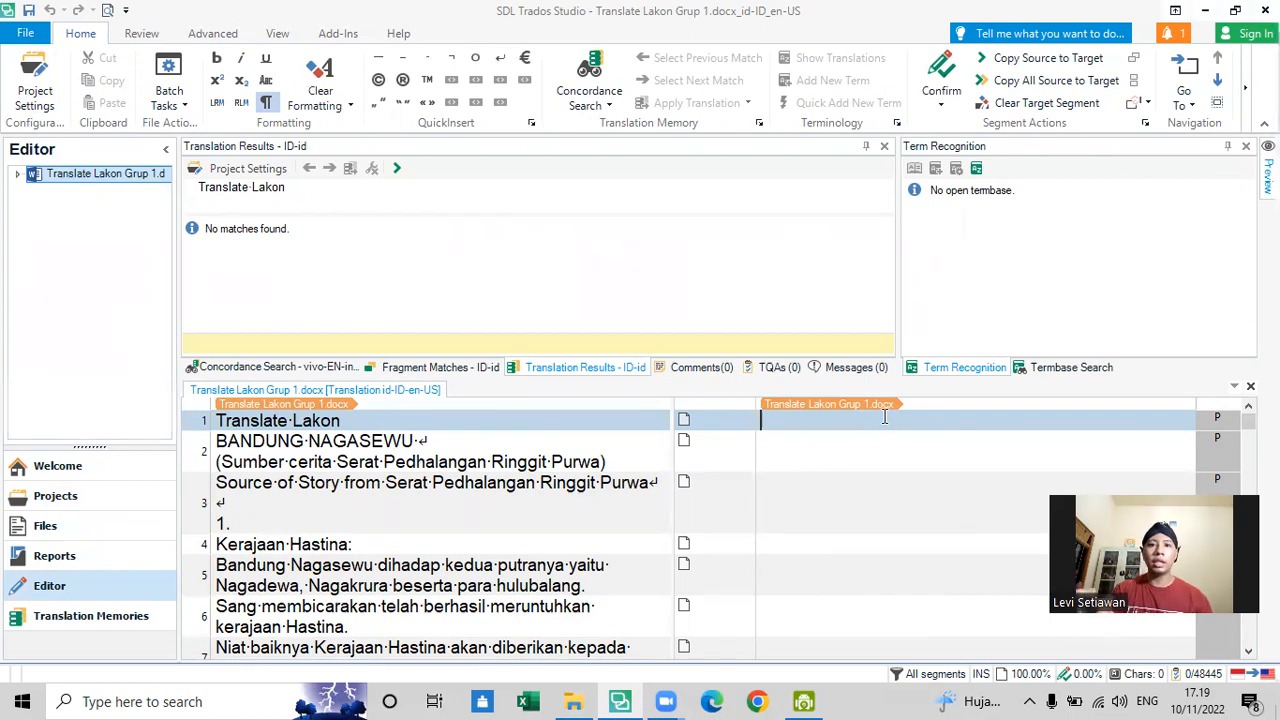
pyautogui.press('ctrl+Insert')
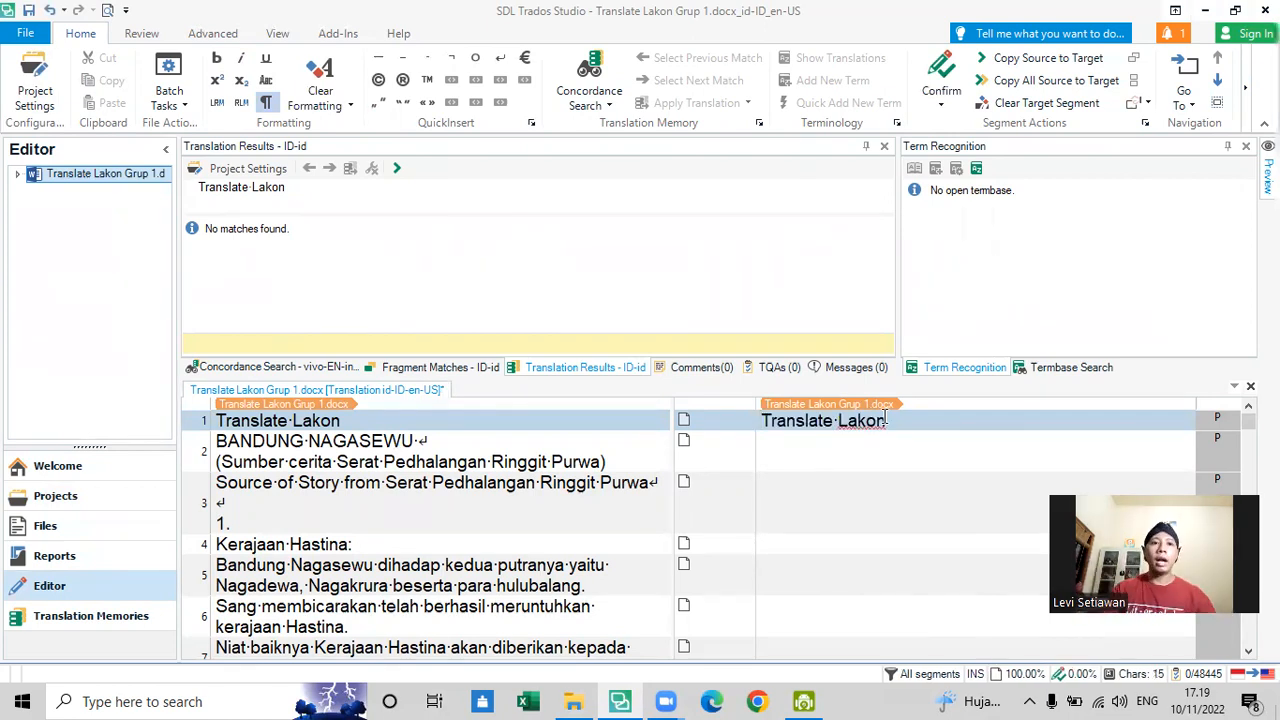
# - Highlight the source text "Translate Lakon" in segment 1 to compare it with the target
pyautogui.click(375, 420)
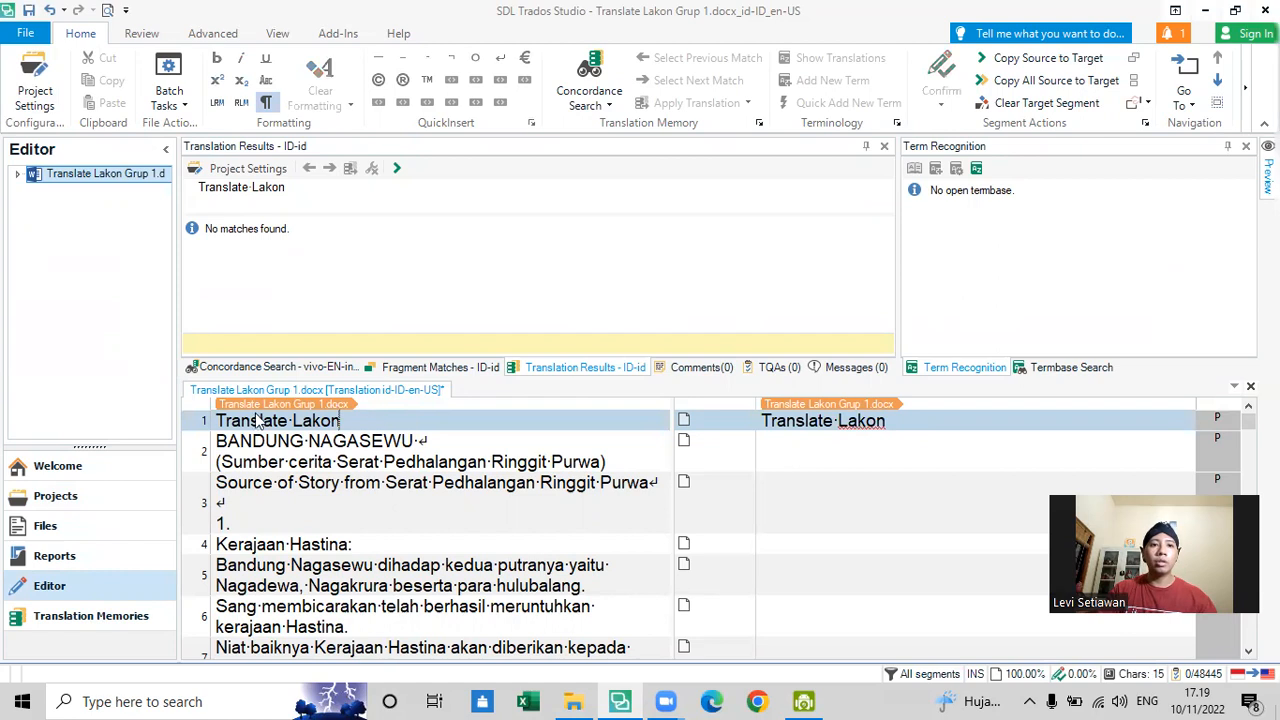
pyautogui.moveTo(216, 421); pyautogui.dragTo(365, 430)
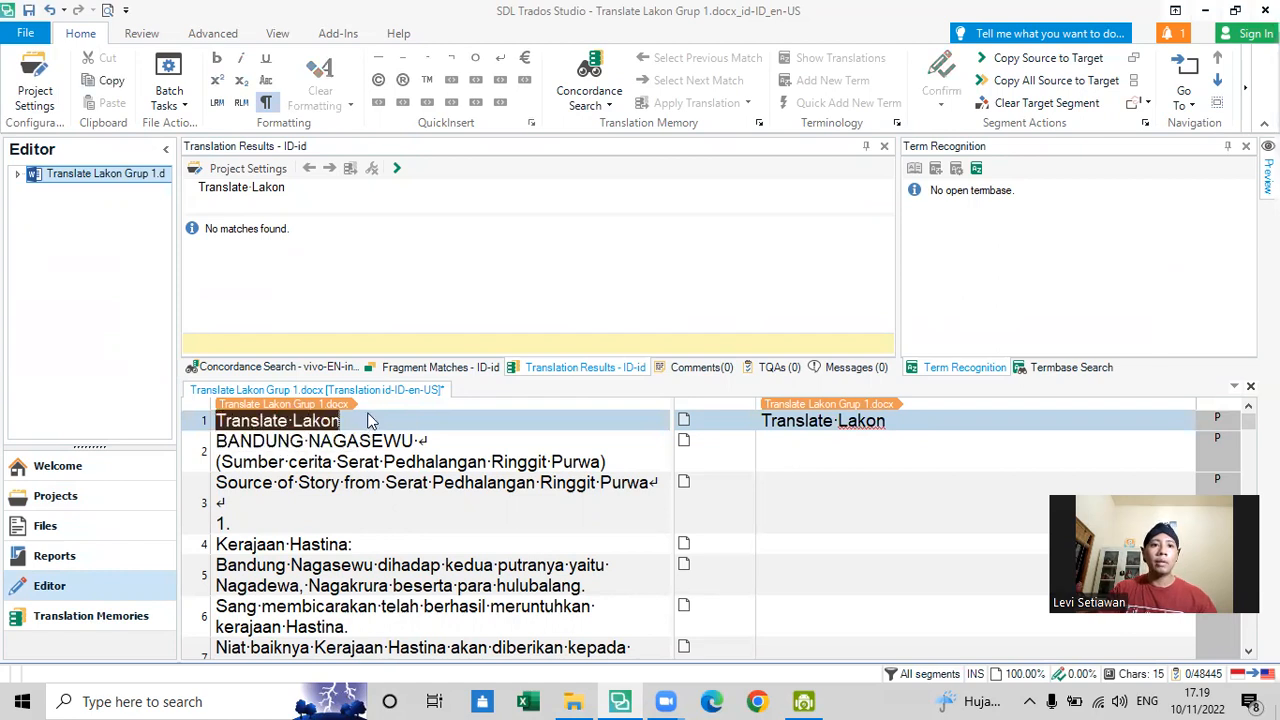
pyautogui.click(370, 421)
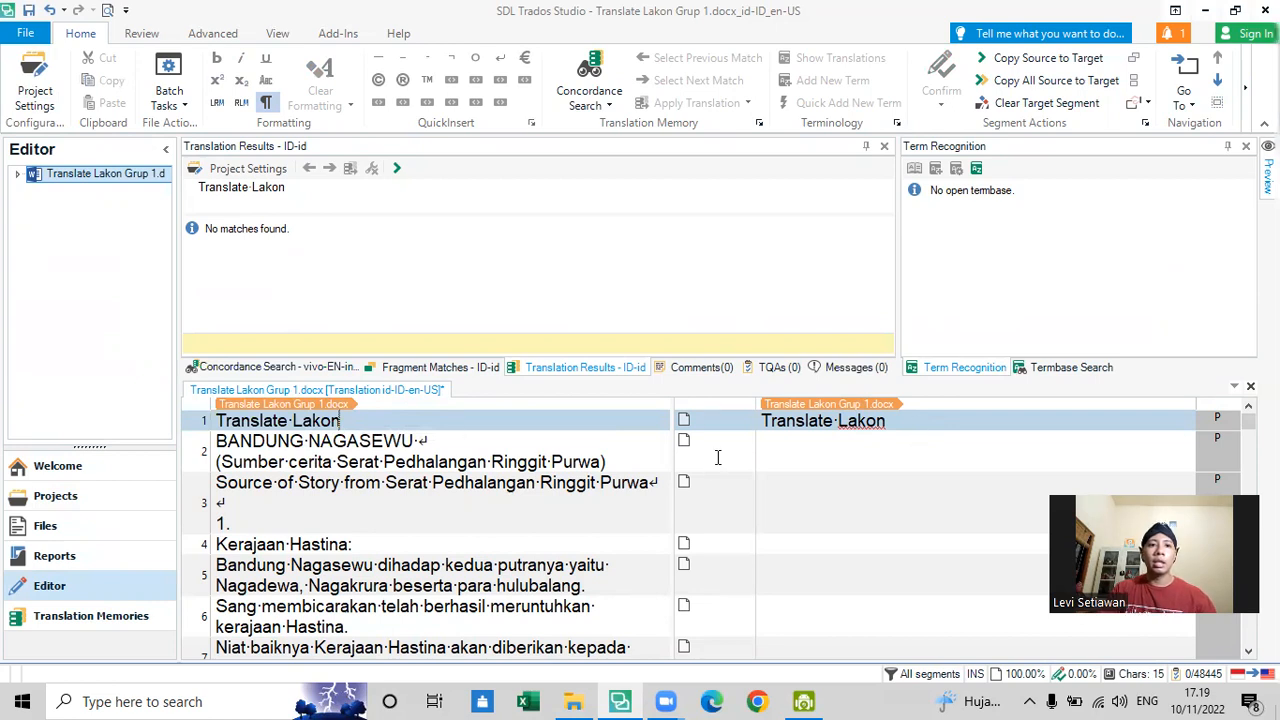
# - Enter "BANDUNG NAGASEWU" as the first line of segment 2's target, followed by a line break
pyautogui.click(789, 442)
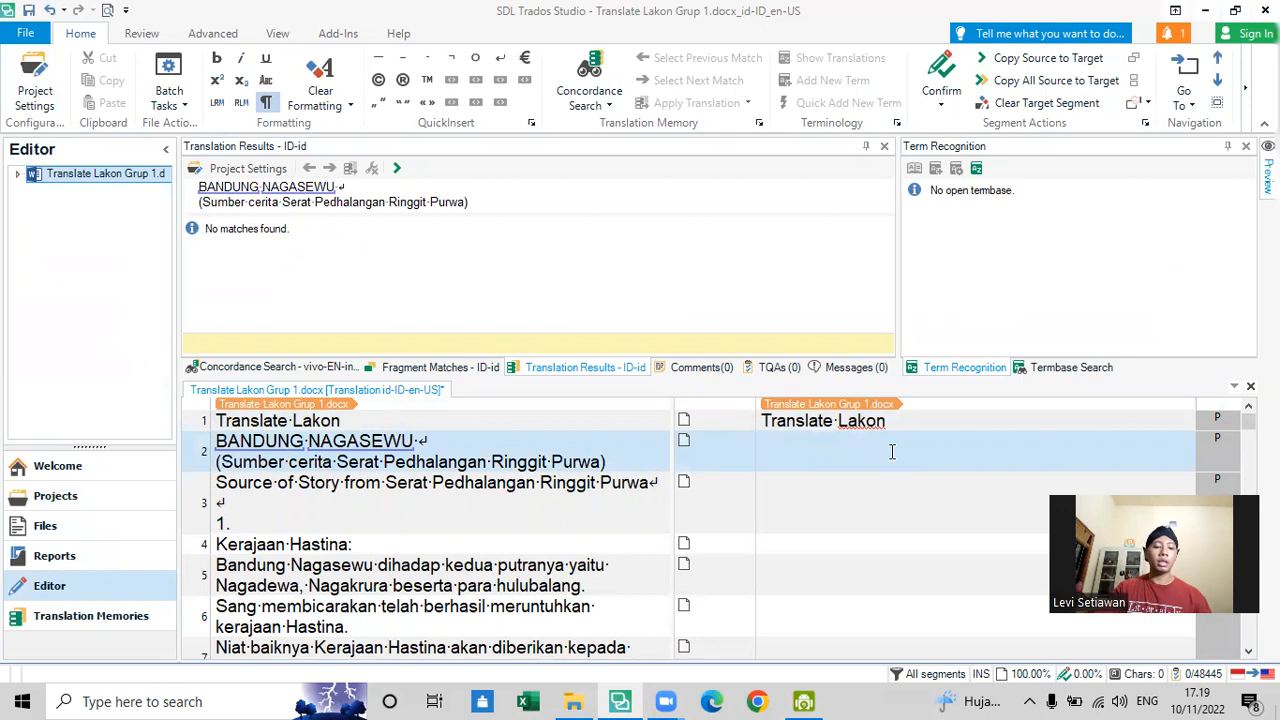
pyautogui.write('BanduNG')
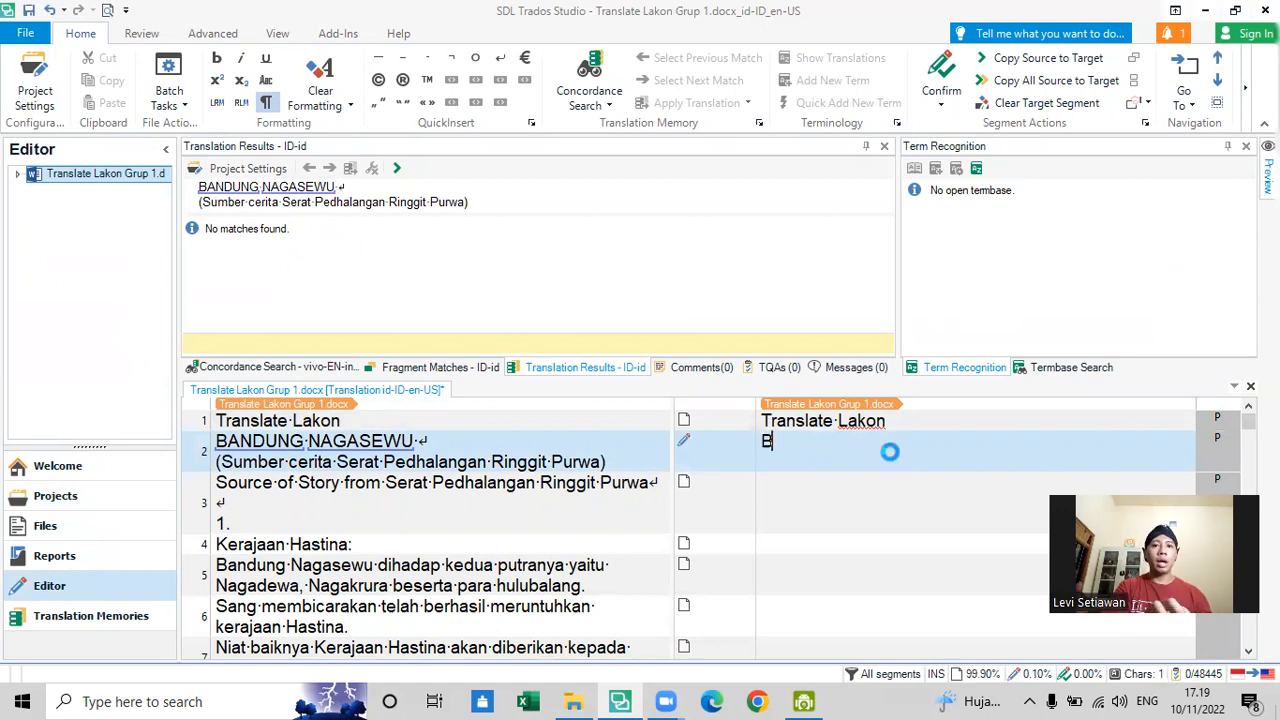
pyautogui.press('BackSpace')
pyautogui.press('BackSpace')
pyautogui.press('BackSpace')
pyautogui.press('BackSpace')
pyautogui.press('BackSpace')
pyautogui.press('BackSpace')
pyautogui.write('ANG')
pyautogui.press('BackSpace')
pyautogui.write('DUNG NAGASEWU')
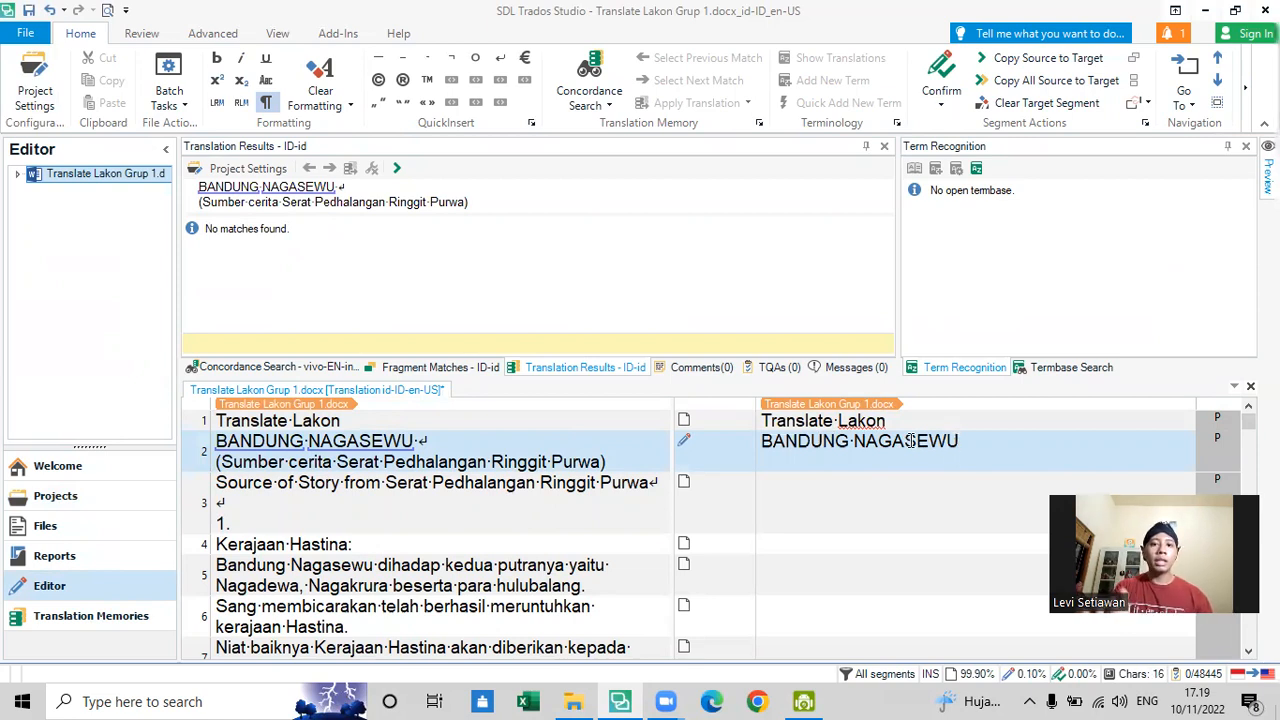
pyautogui.hotkey('shift', 'Return')
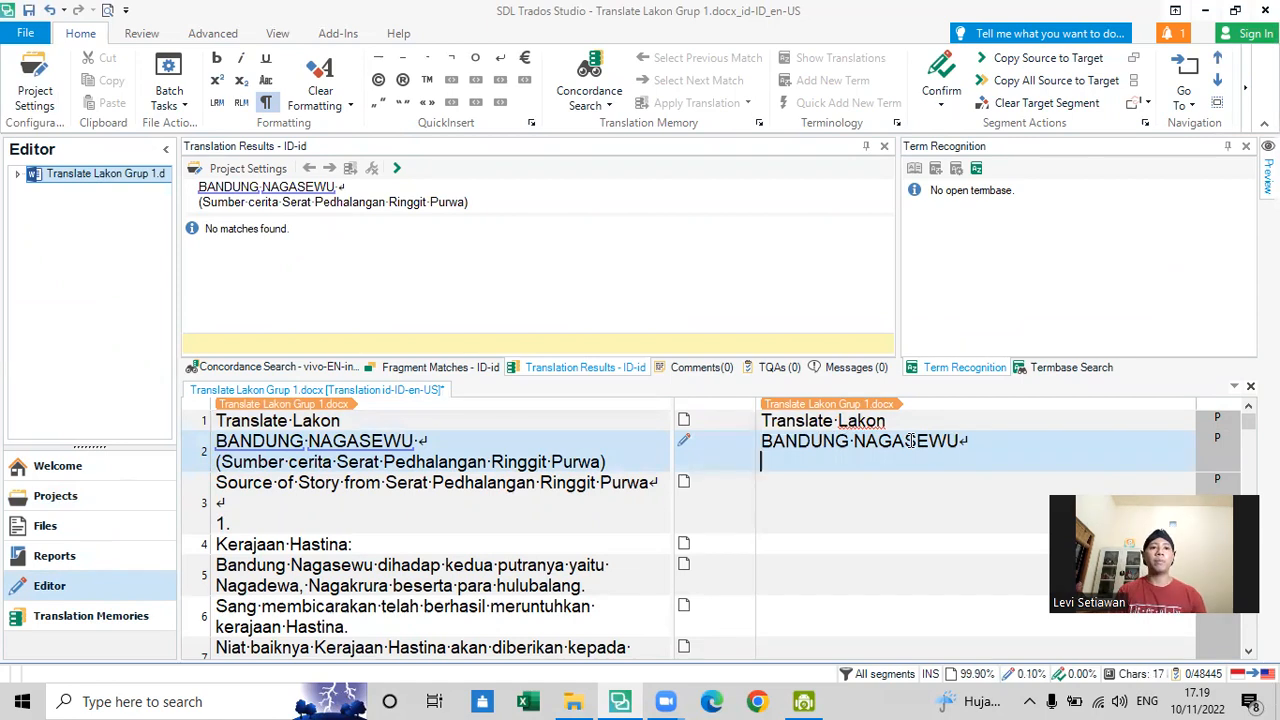
# - Translate the second line of segment 2 as "(The original text taken from Serat Pedhalangan Ringgit Purwa)"
pyautogui.write('(')
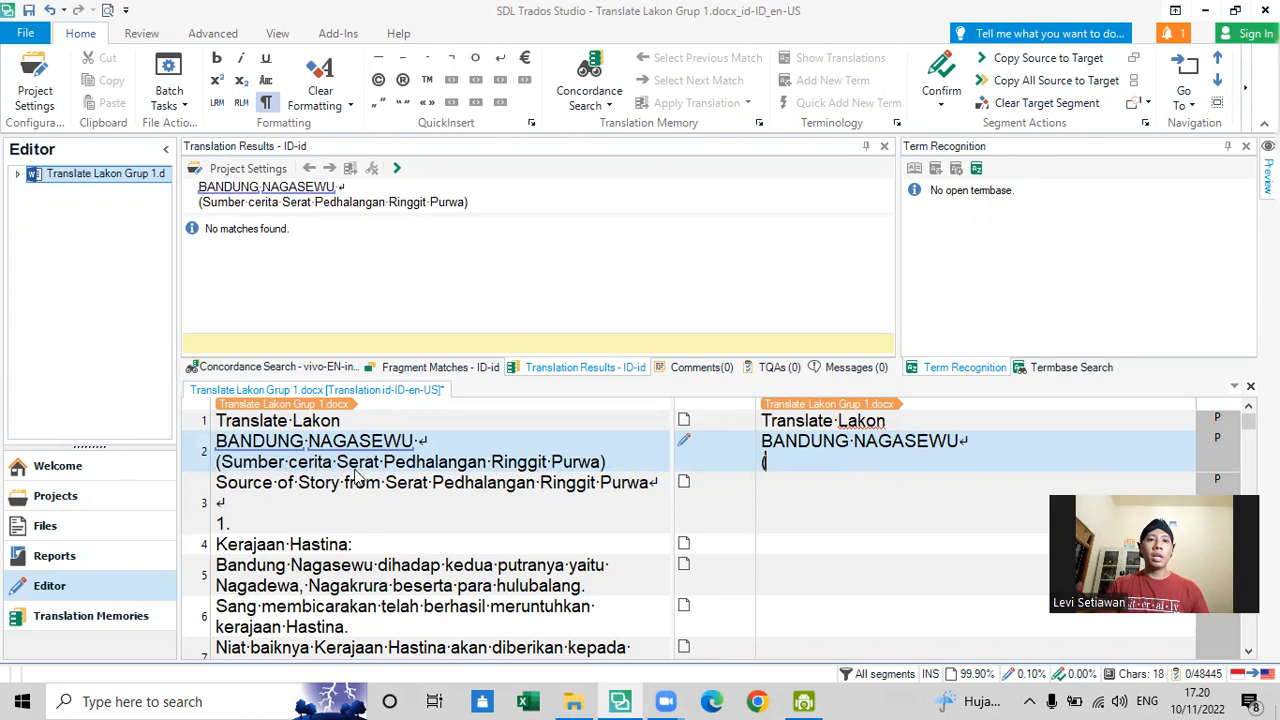
pyautogui.moveTo(338, 465); pyautogui.dragTo(603, 465)
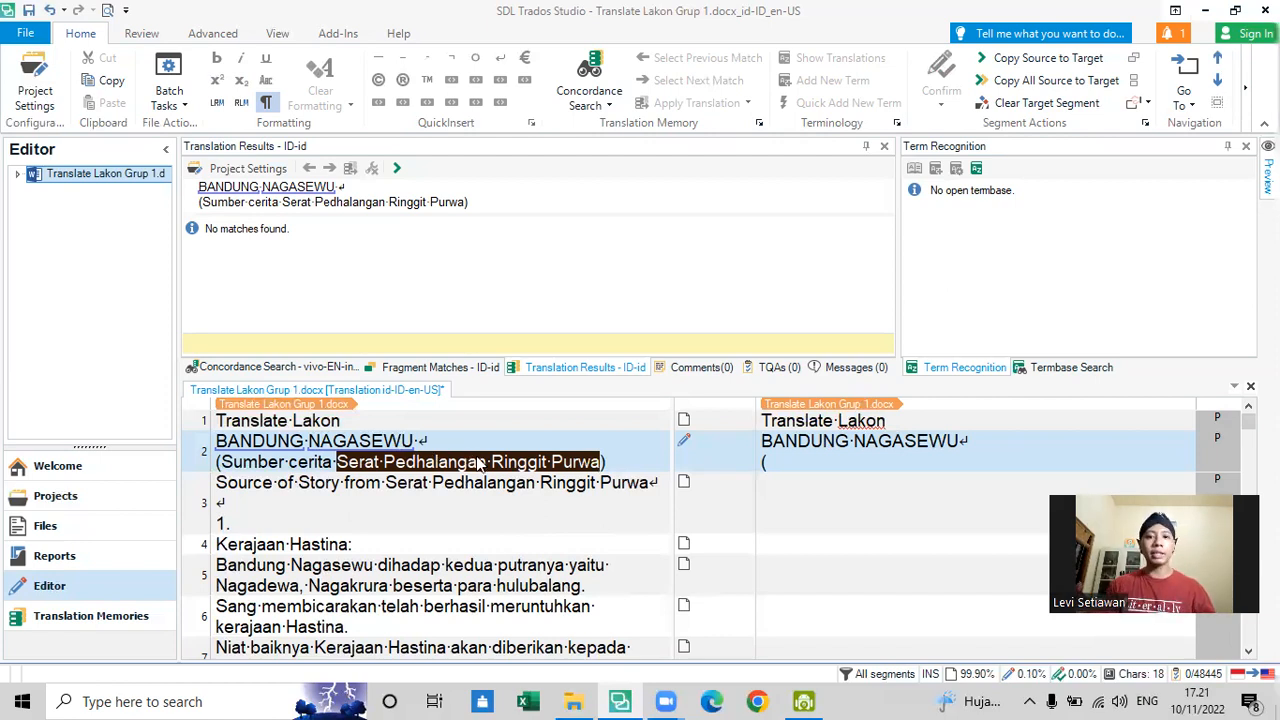
pyautogui.click(886, 460)
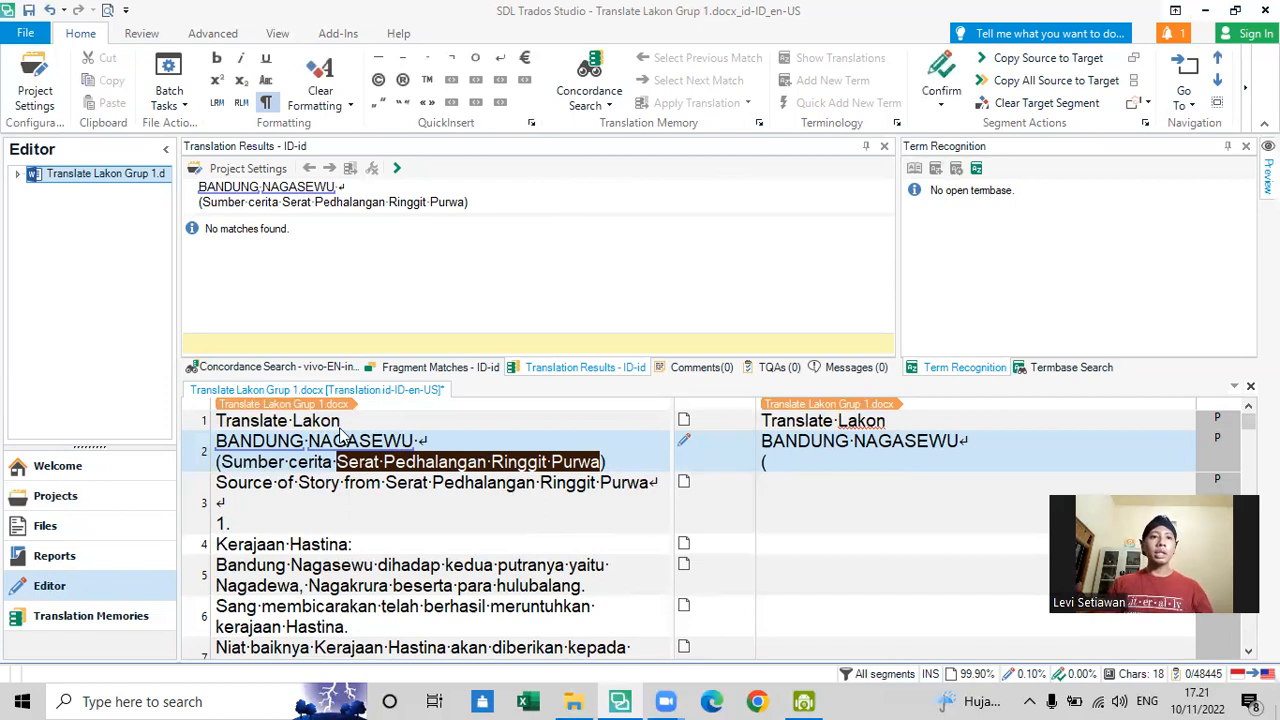
pyautogui.moveTo(221, 464); pyautogui.dragTo(612, 464)
pyautogui.click(1071, 470)
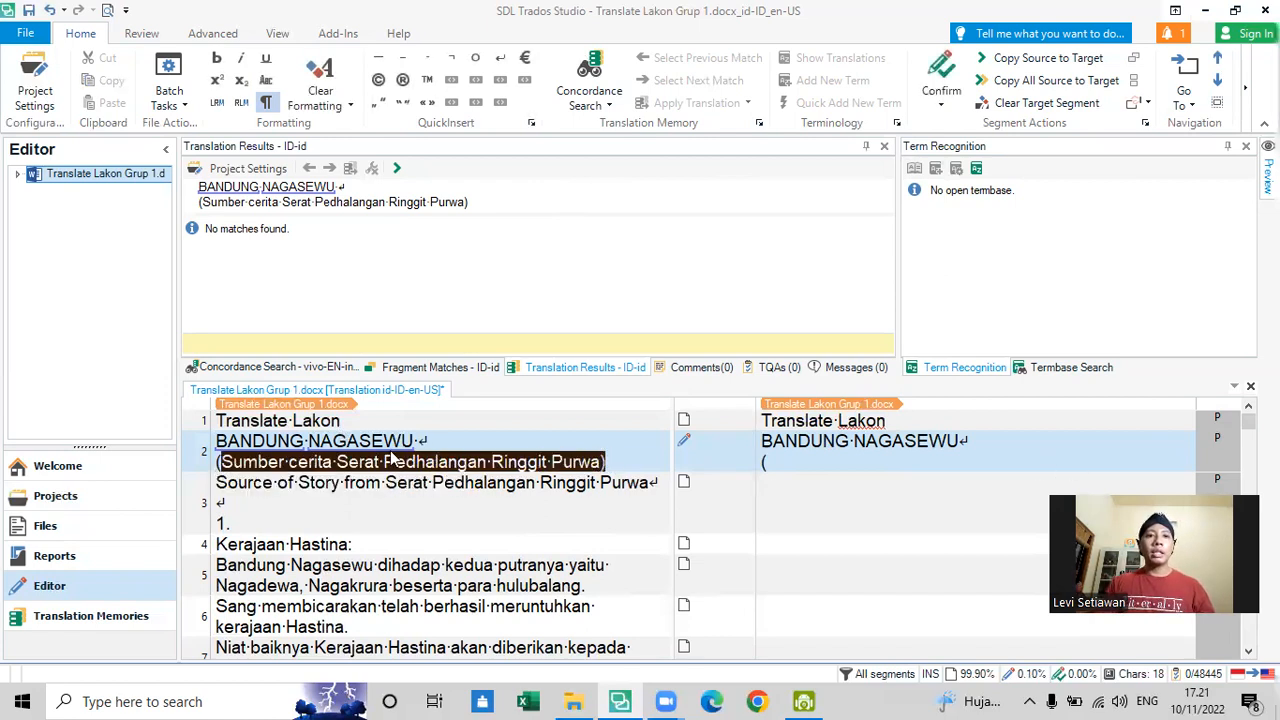
pyautogui.write('The original text ')
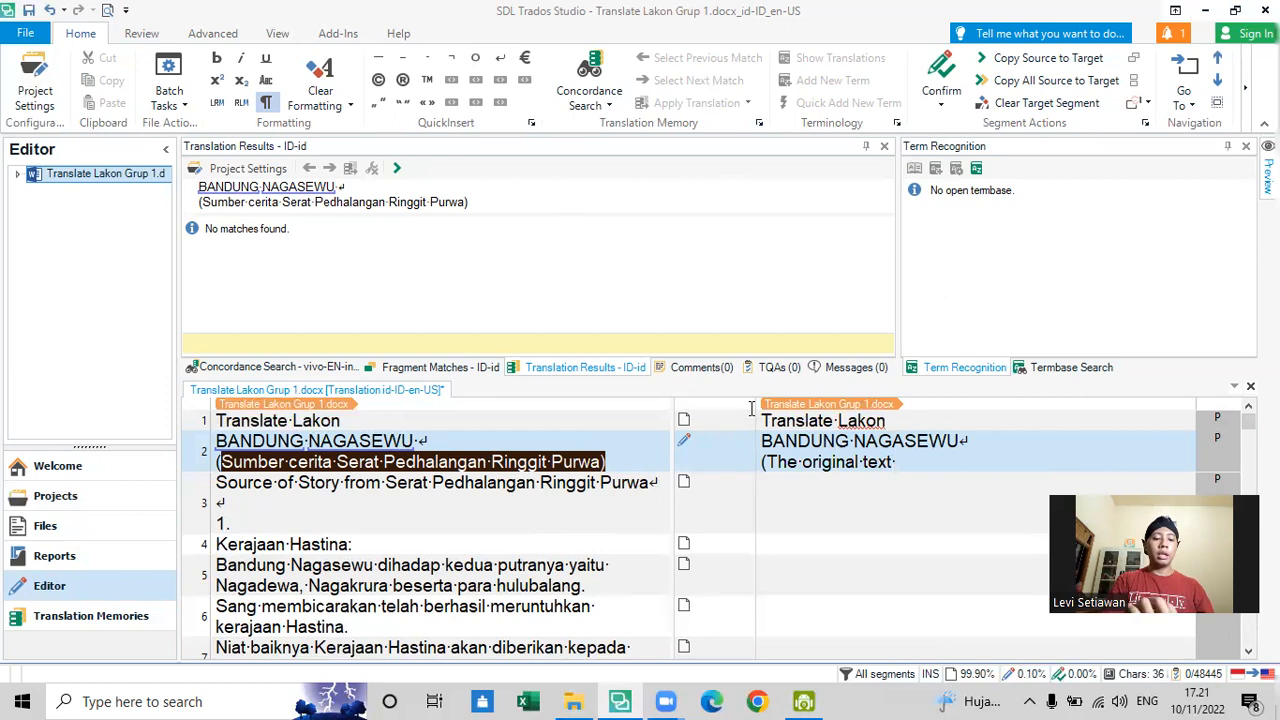
pyautogui.write('taken fro')
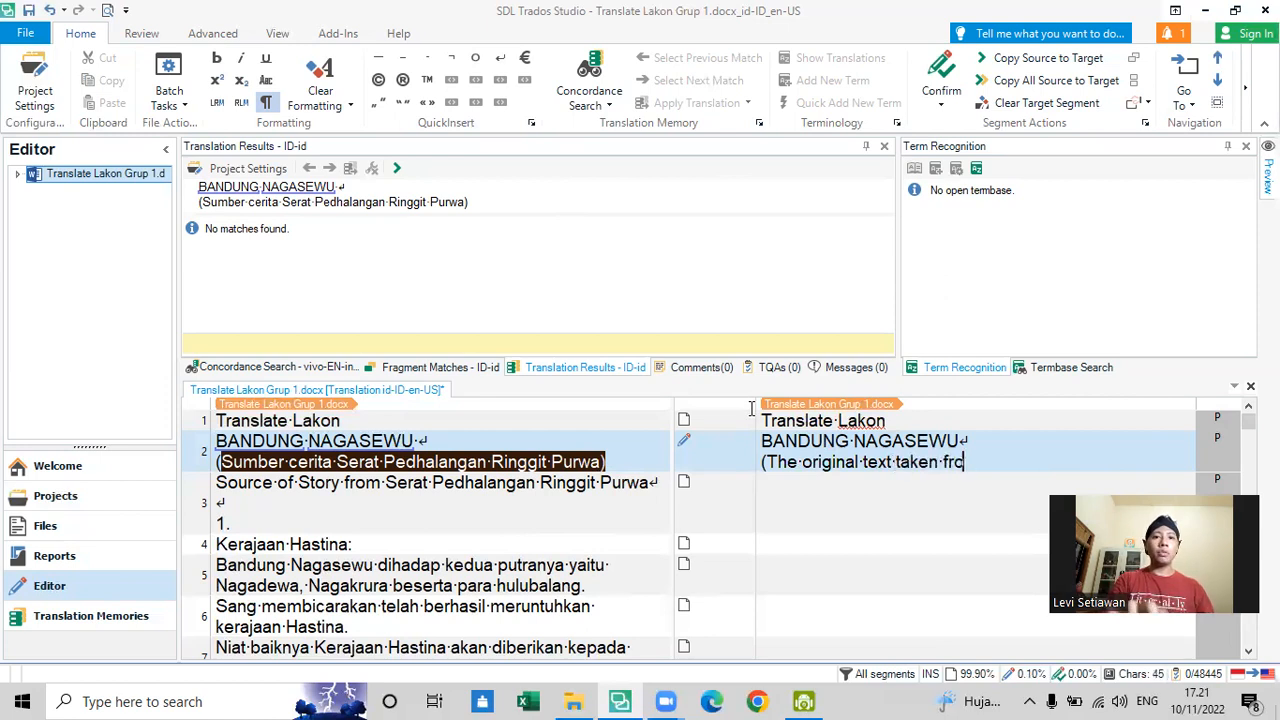
pyautogui.write('m Serat')
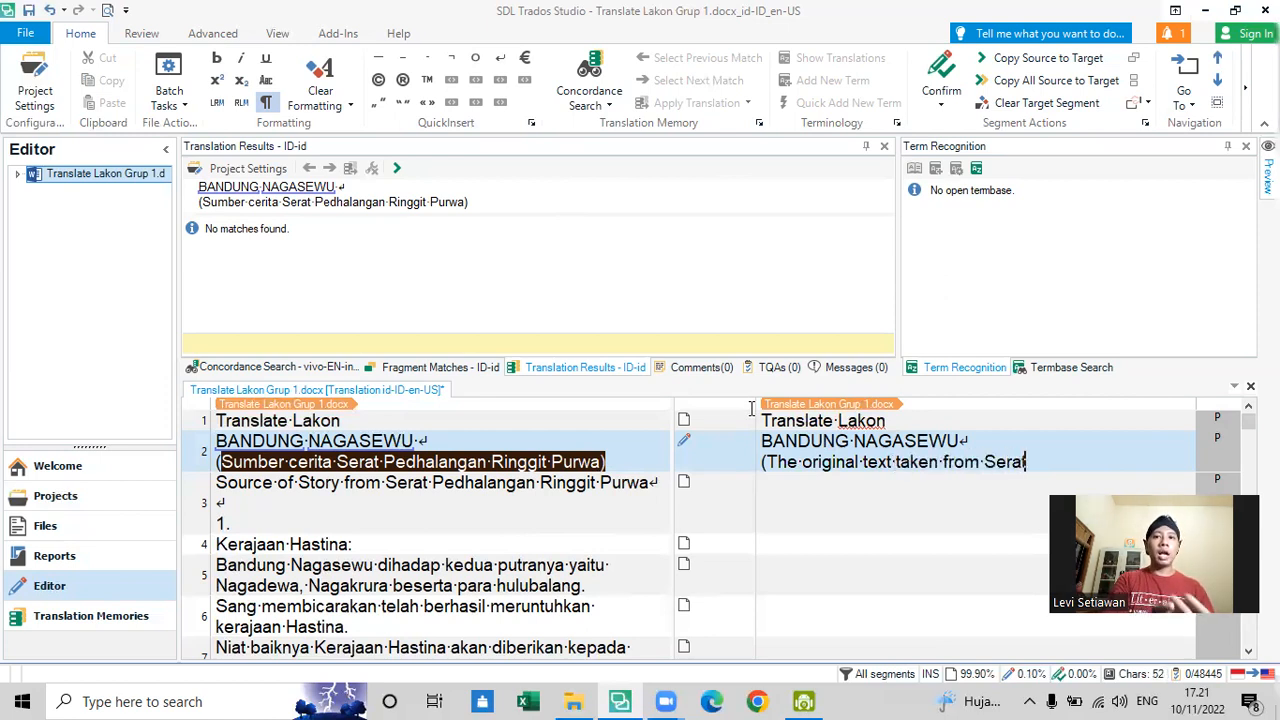
pyautogui.write(' Pedhalangan R')
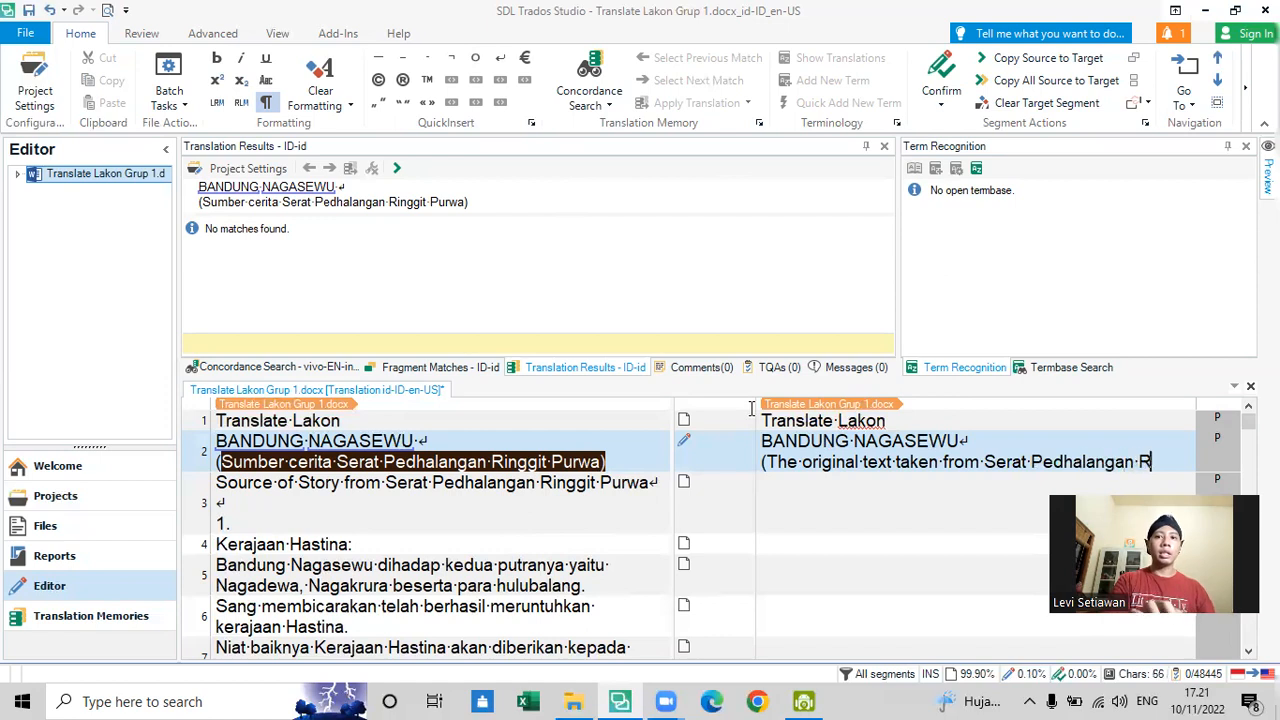
pyautogui.write('inggit Pur')
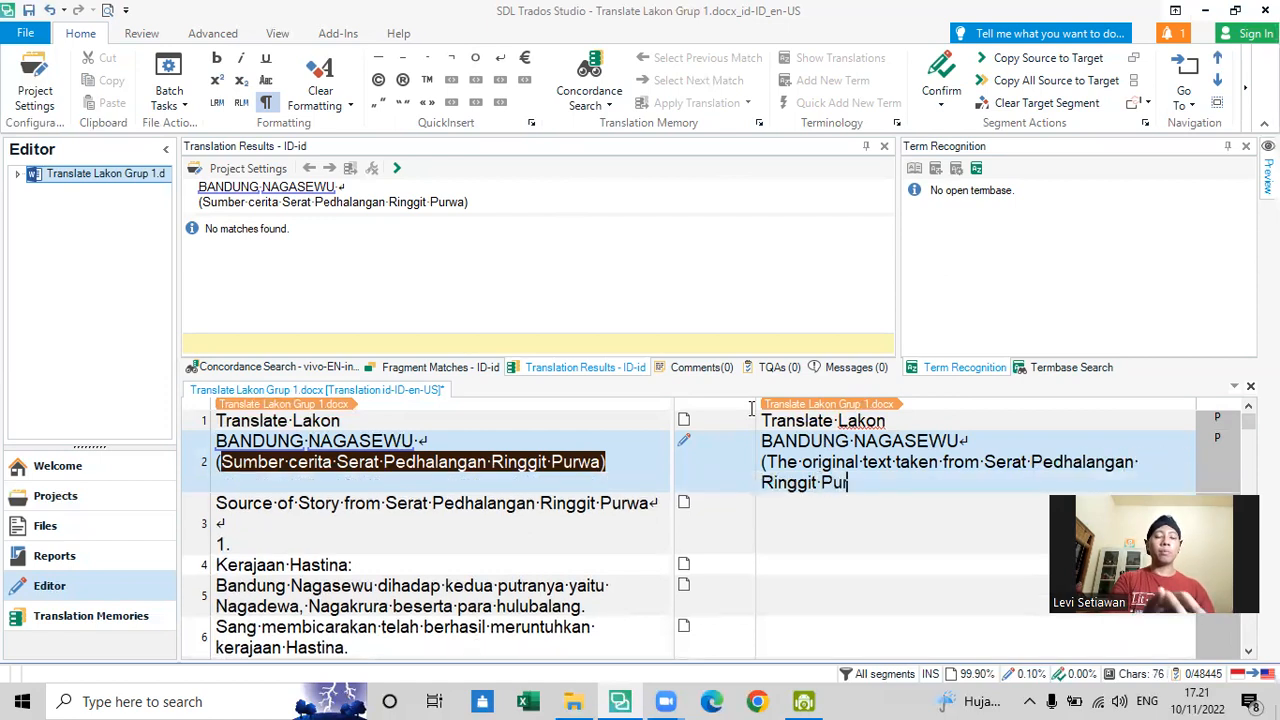
pyautogui.write('wa)')
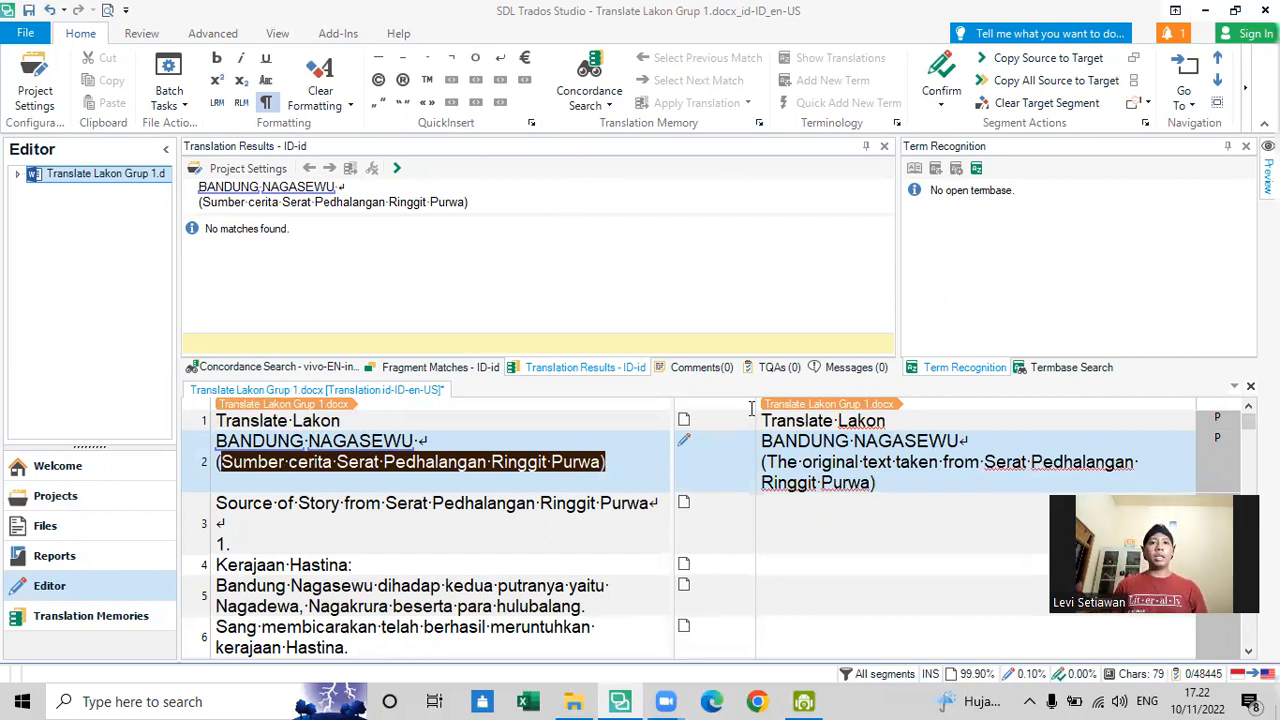
# - Check segment 2's translation against its source, and confirm the segment to move on to segment 3
pyautogui.click(617, 443)
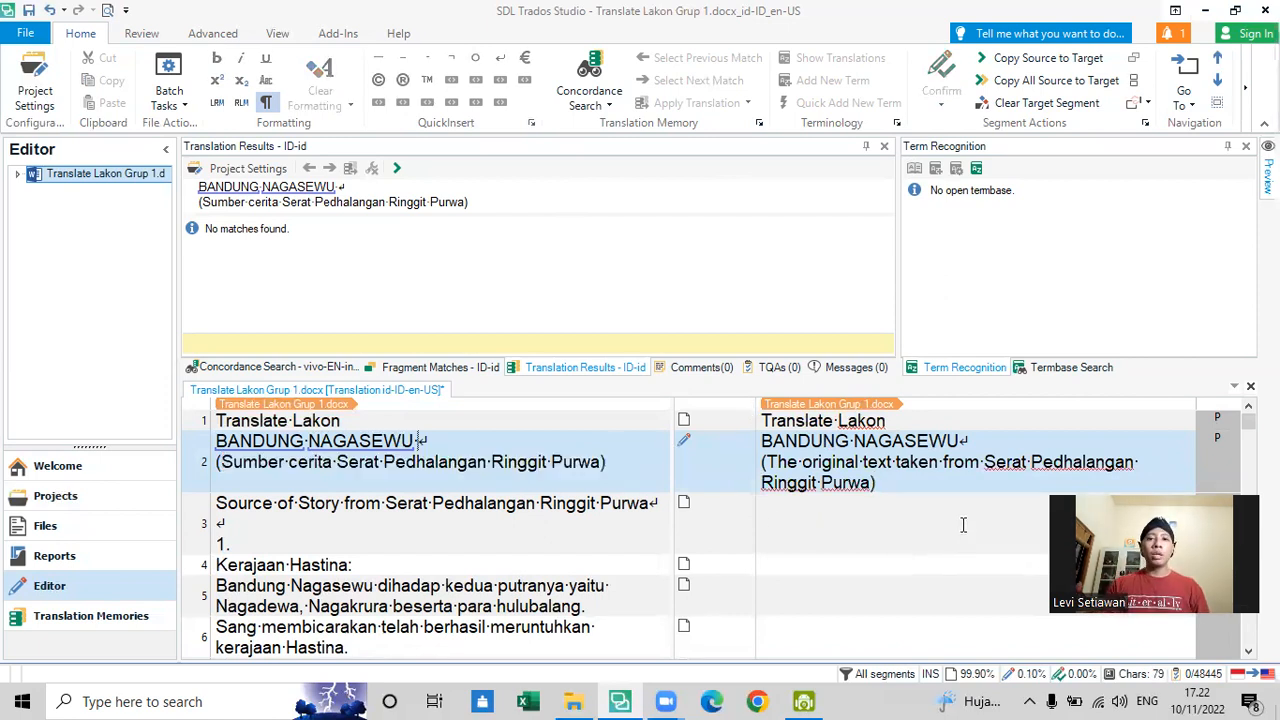
pyautogui.click(925, 484)
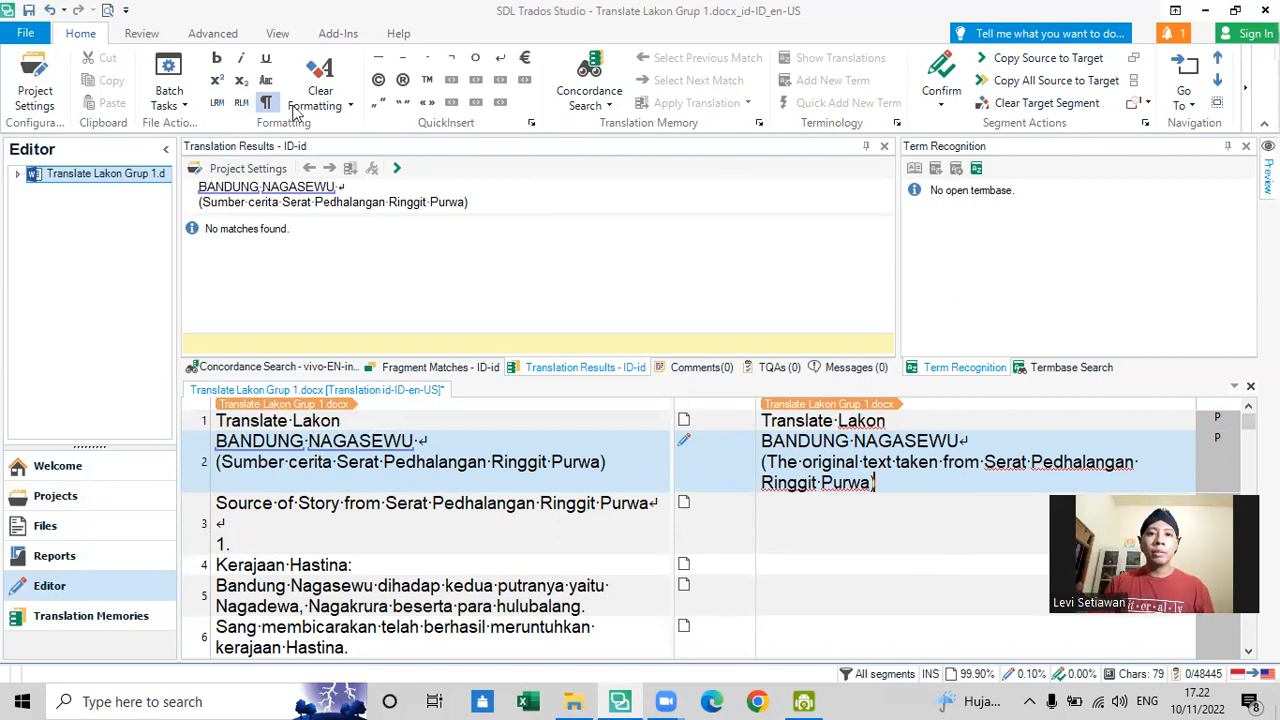
pyautogui.moveTo(684, 440)
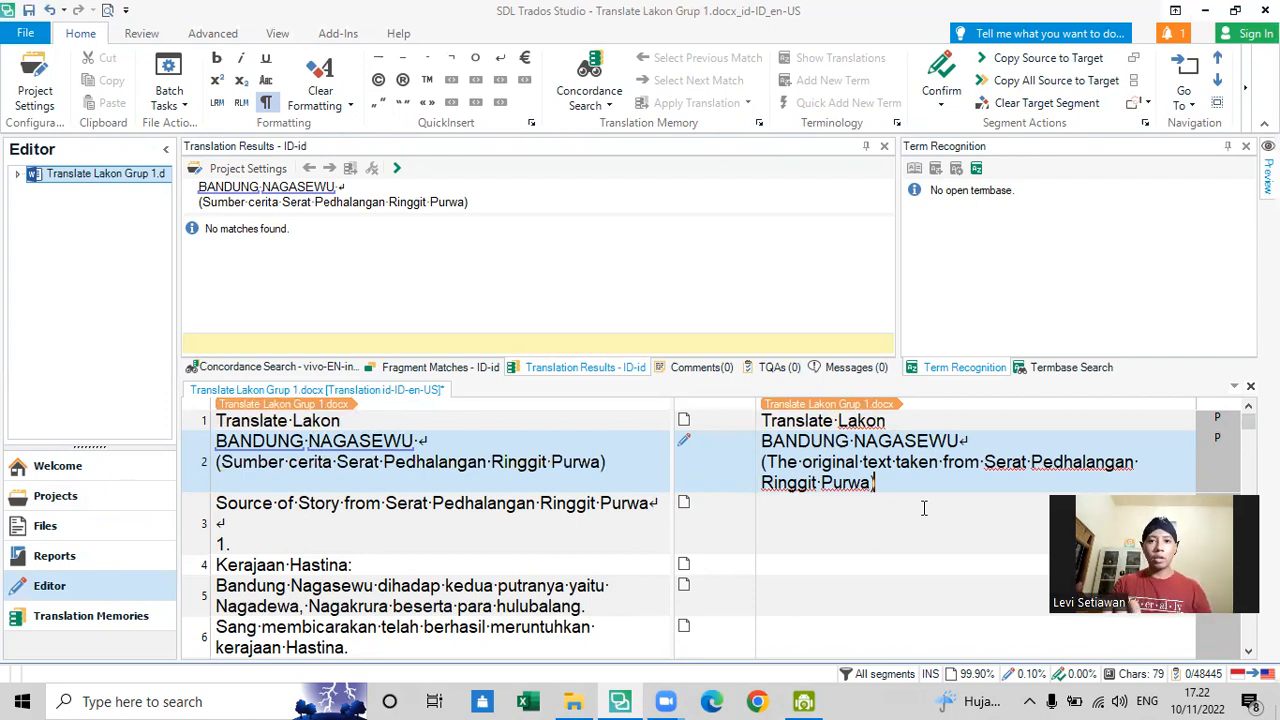
pyautogui.hotkey('ctrl', 'Return')
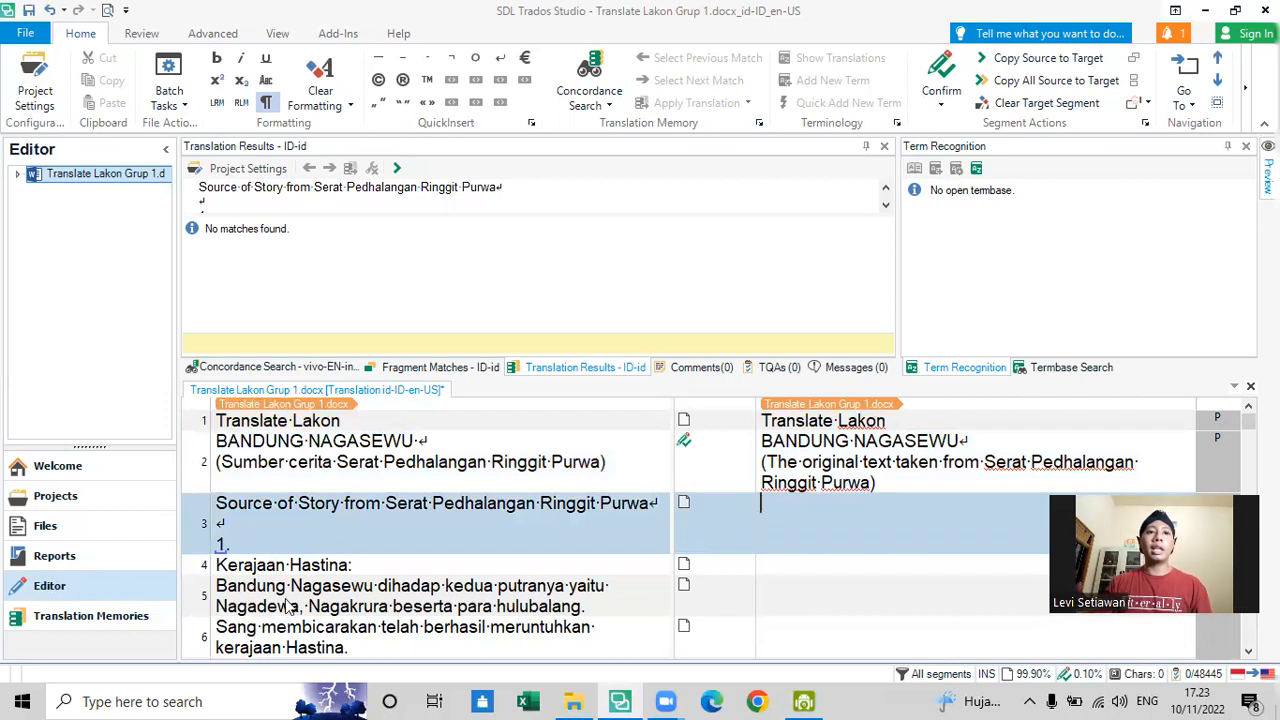
# - Copy segment 3's source text, including its line breaks and "1.", into its target and confirm the segment
pyautogui.scroll(-1, 280, 567)
pyautogui.scroll(1, 280, 567)
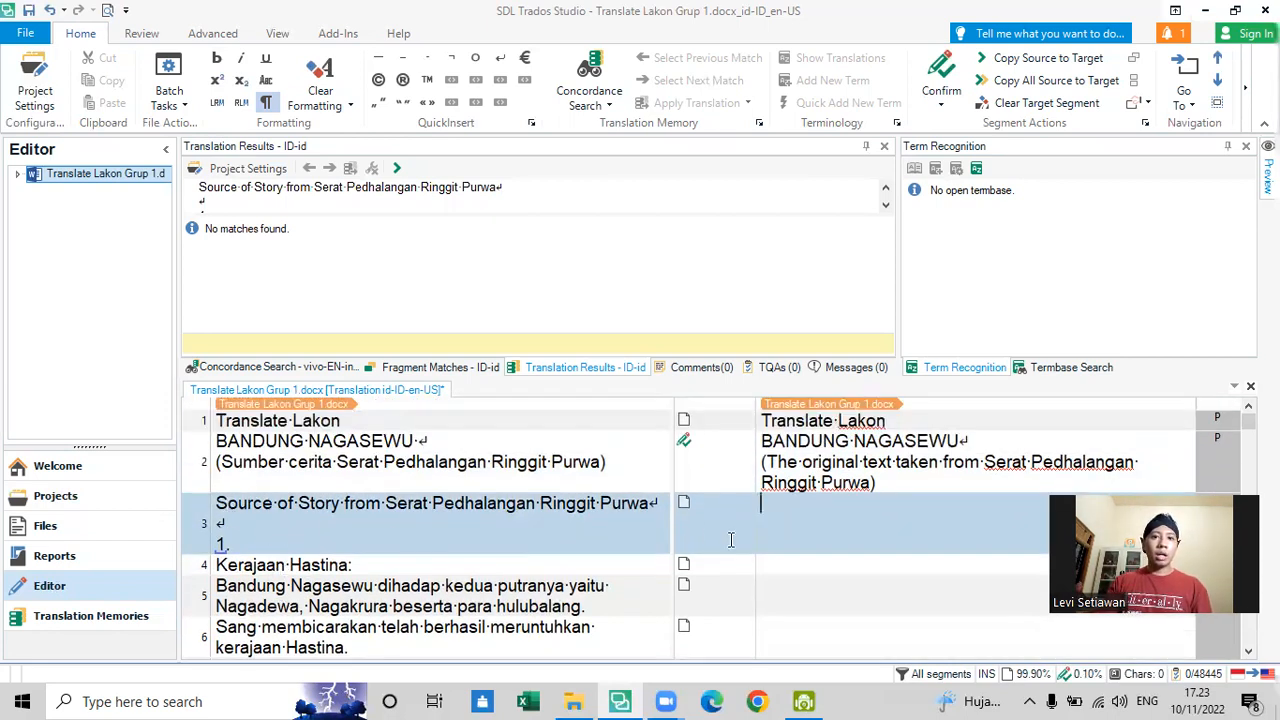
pyautogui.scroll(-1, 240, 498)
pyautogui.scroll(-1, 240, 498)
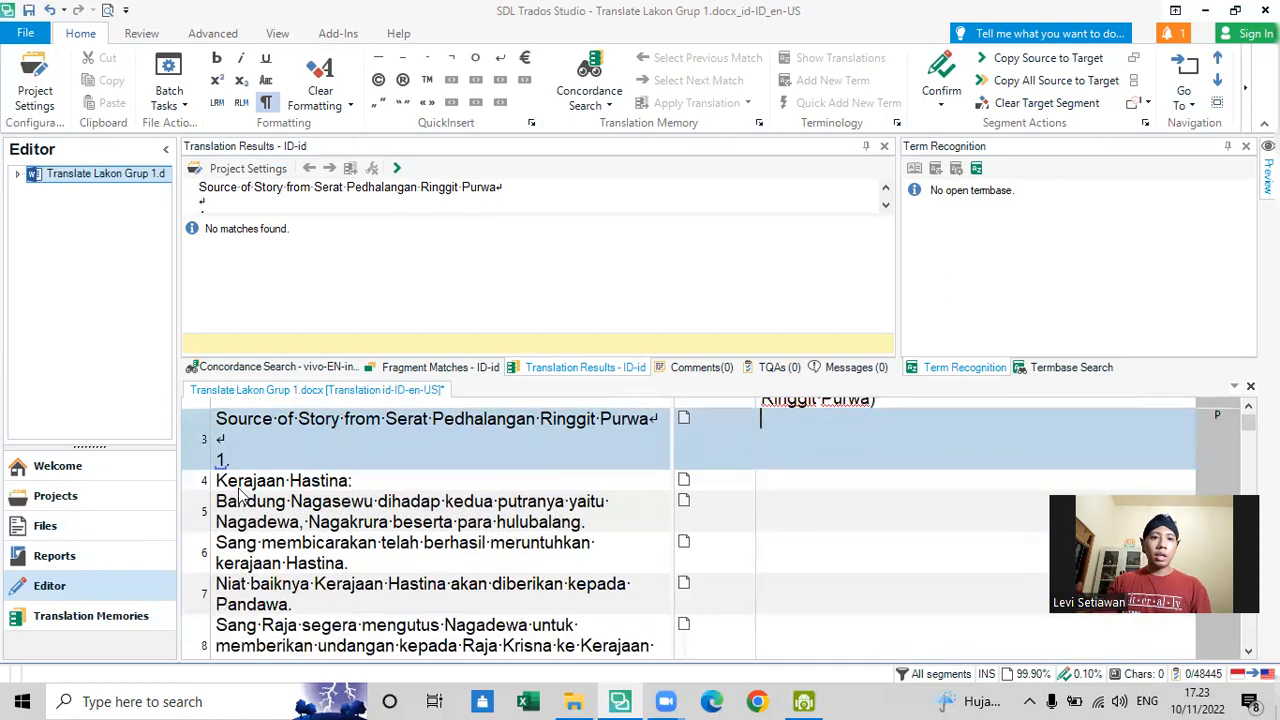
pyautogui.moveTo(245, 436); pyautogui.dragTo(292, 466)
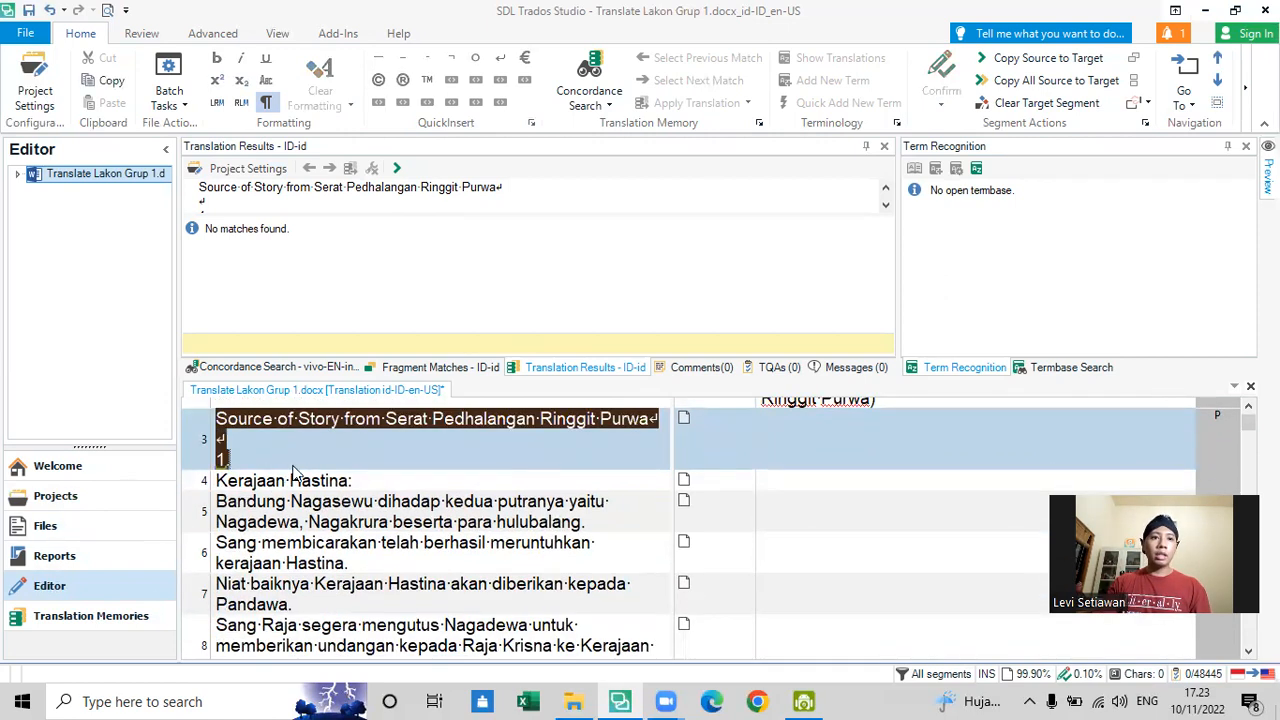
pyautogui.scroll(2, 460, 522)
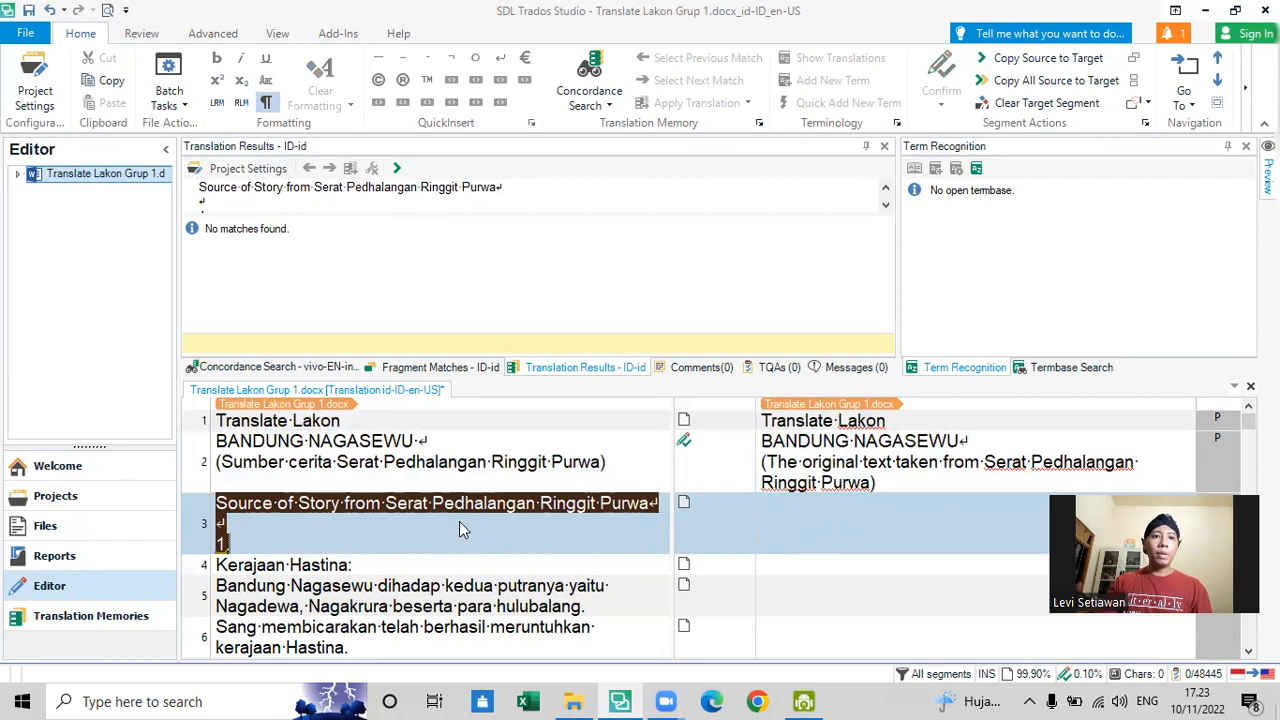
pyautogui.click(827, 540)
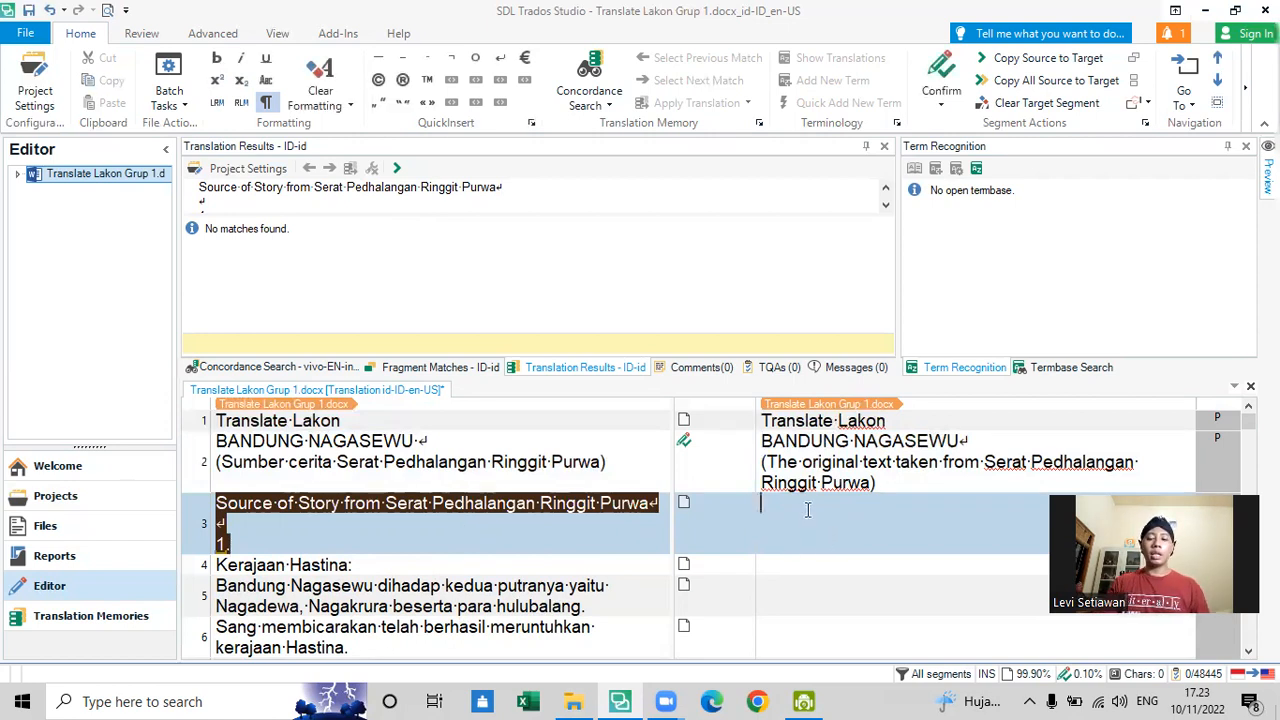
pyautogui.press('ctrl+Insert')
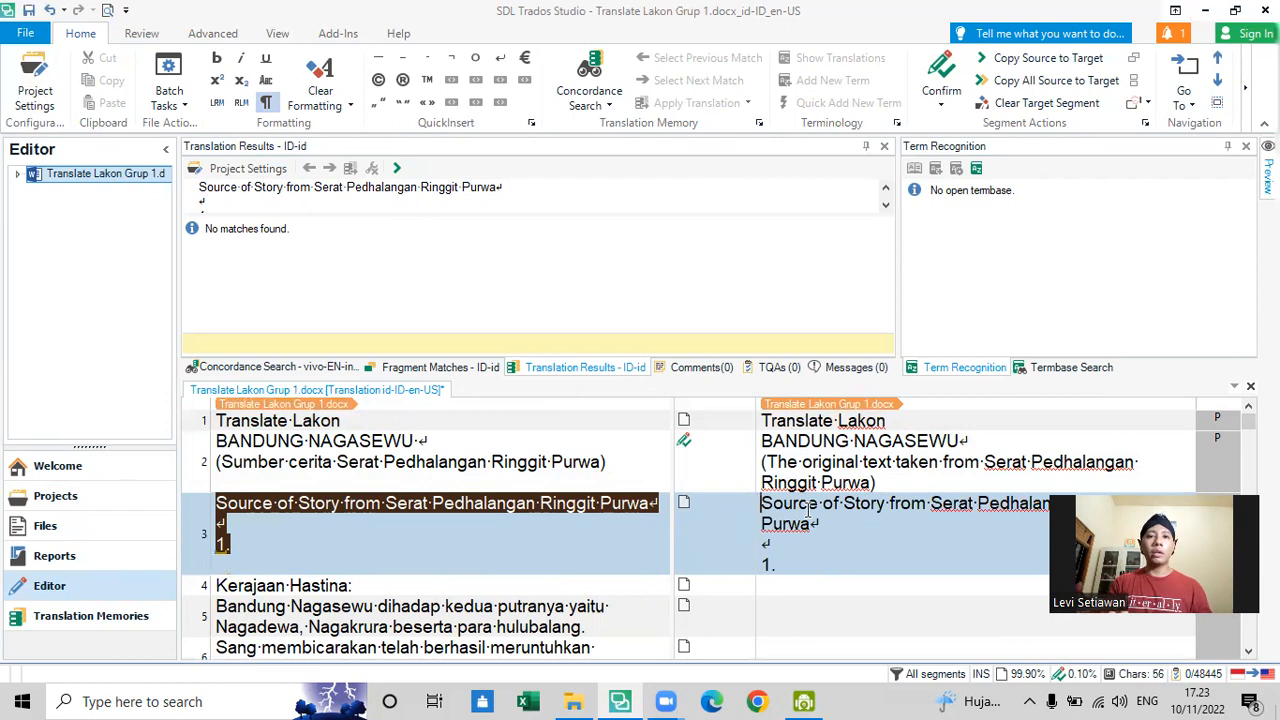
pyautogui.click(760, 590)
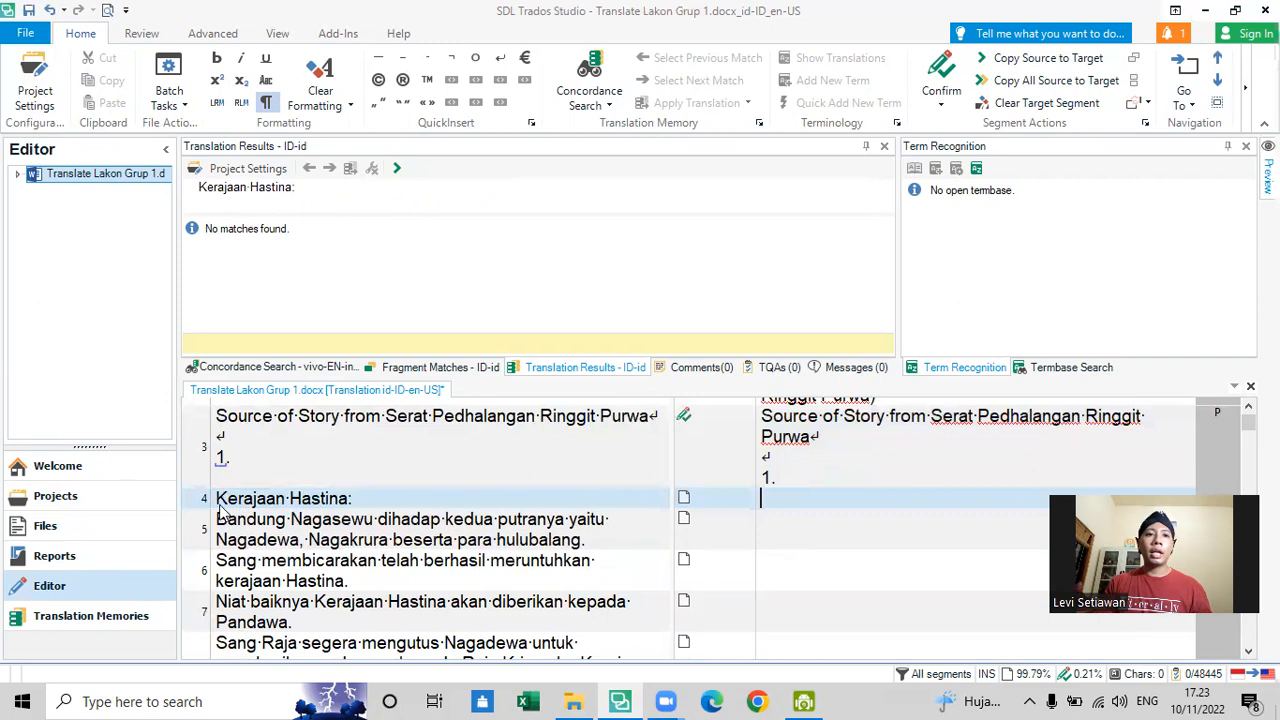
# - Examine the source text of segment 4, "Kerajaan Hastina:", and the full sentence in segment 5, and return to segment 5's target
pyautogui.moveTo(217, 500); pyautogui.dragTo(388, 508)
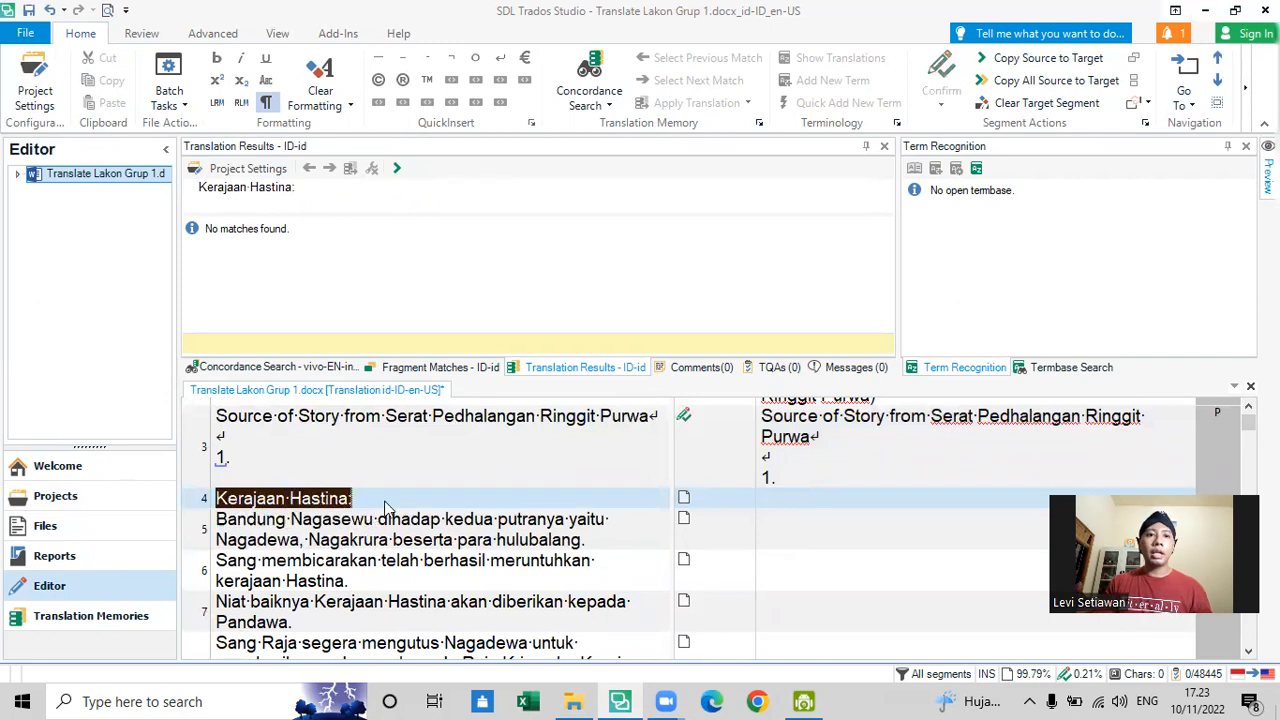
pyautogui.click(853, 528)
pyautogui.click(558, 539)
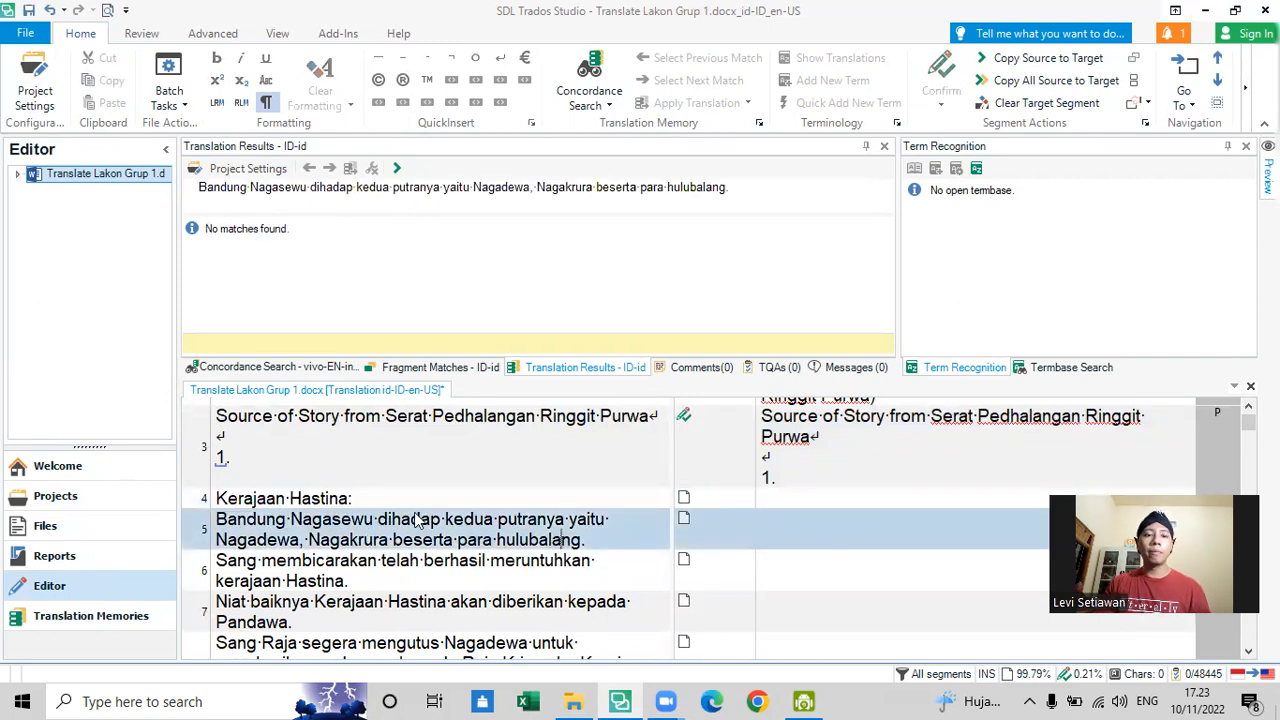
pyautogui.scroll(-1, 415, 520)
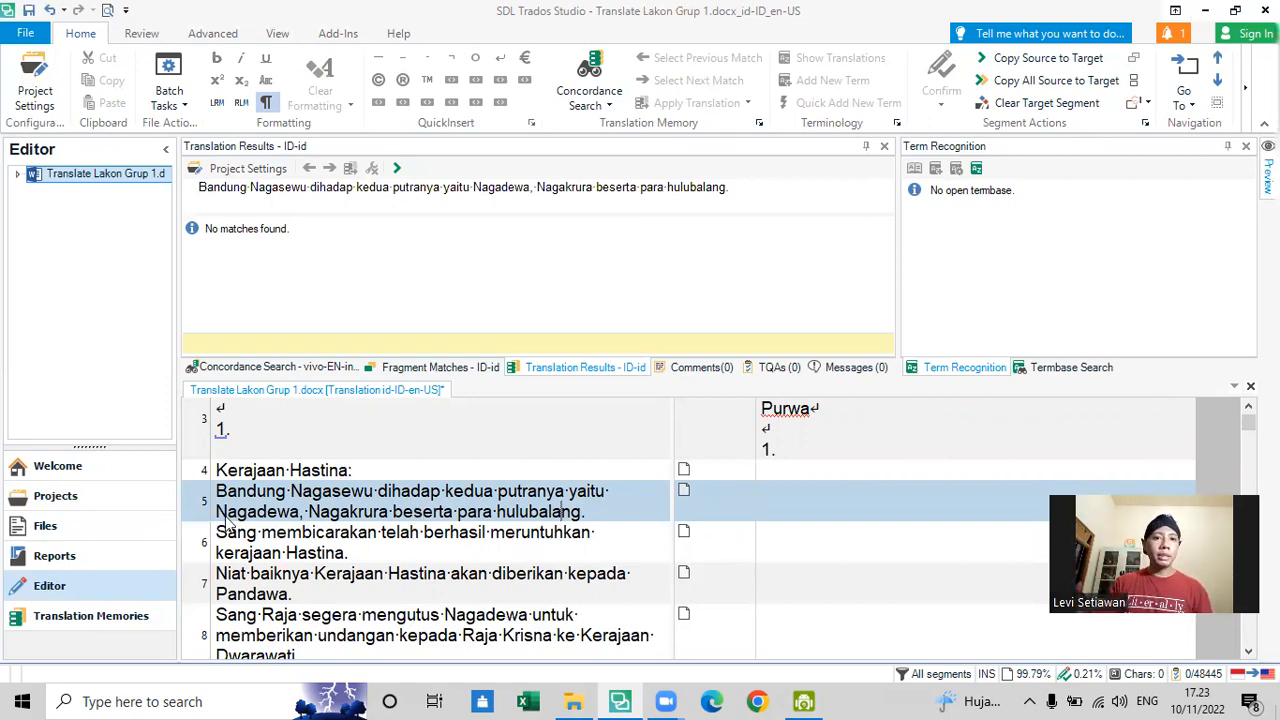
pyautogui.moveTo(242, 498); pyautogui.dragTo(555, 510)
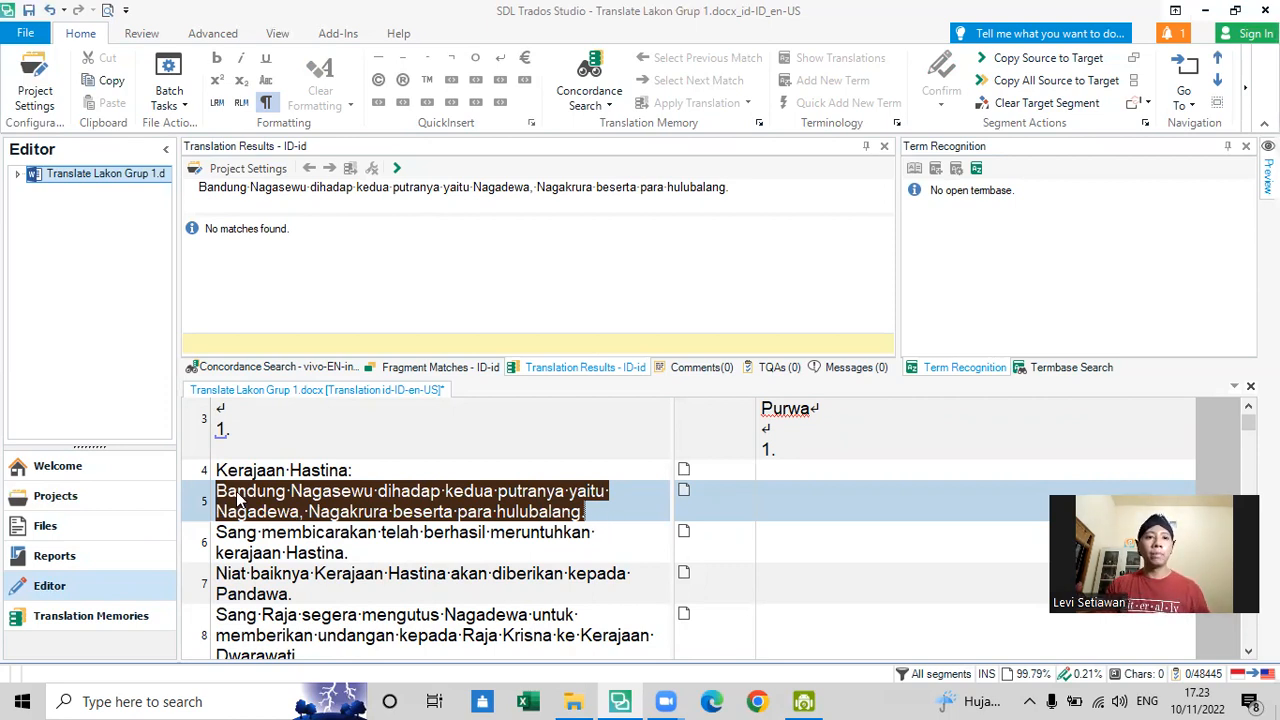
pyautogui.click(393, 503)
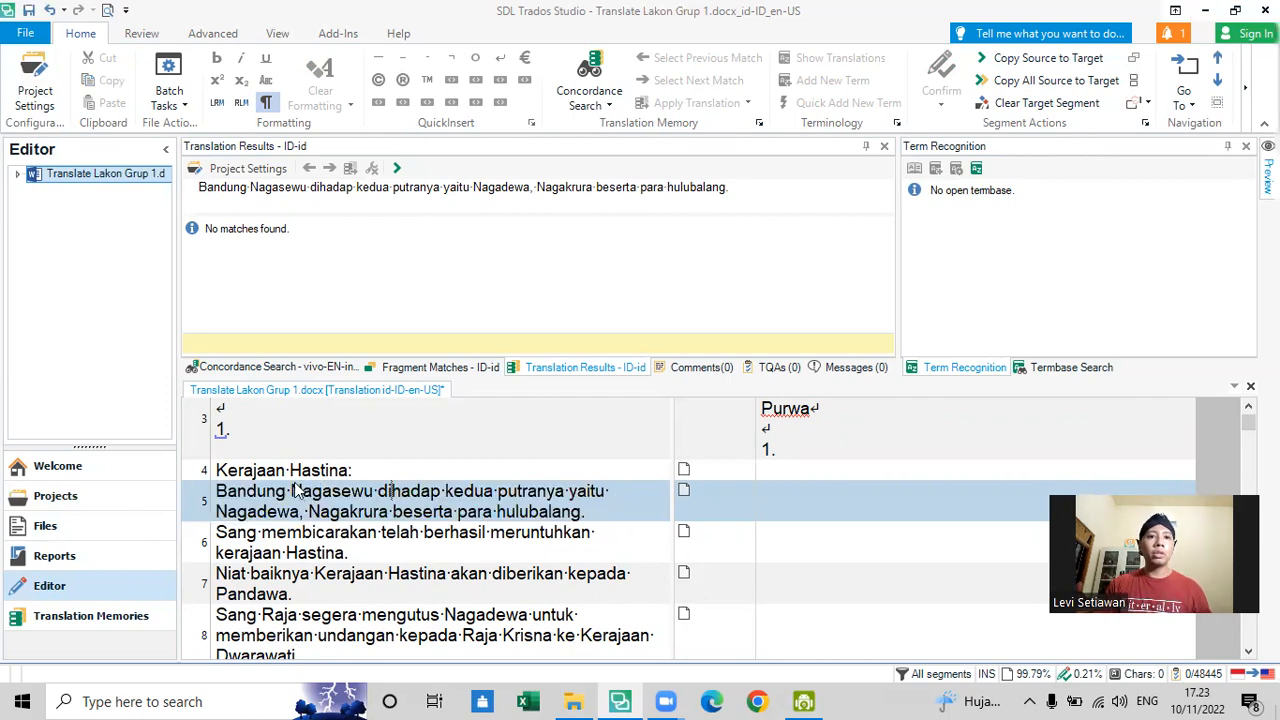
pyautogui.moveTo(220, 498); pyautogui.dragTo(595, 522)
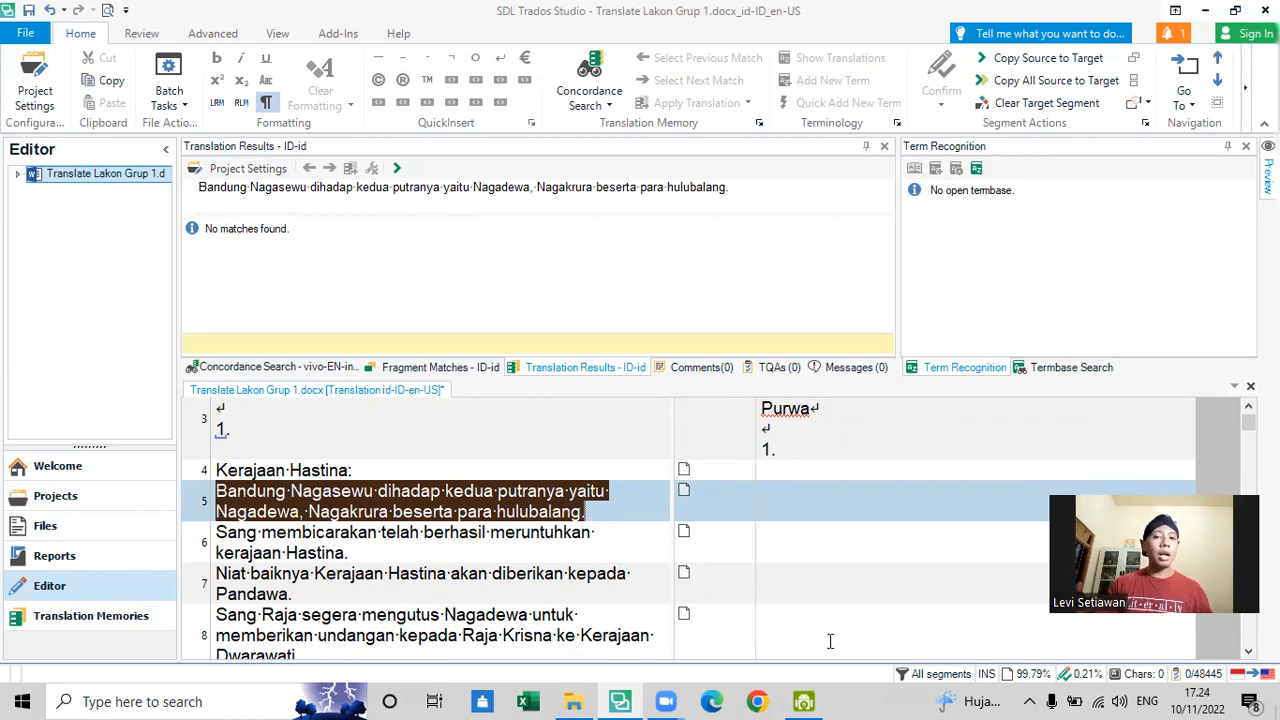
pyautogui.click(785, 492)
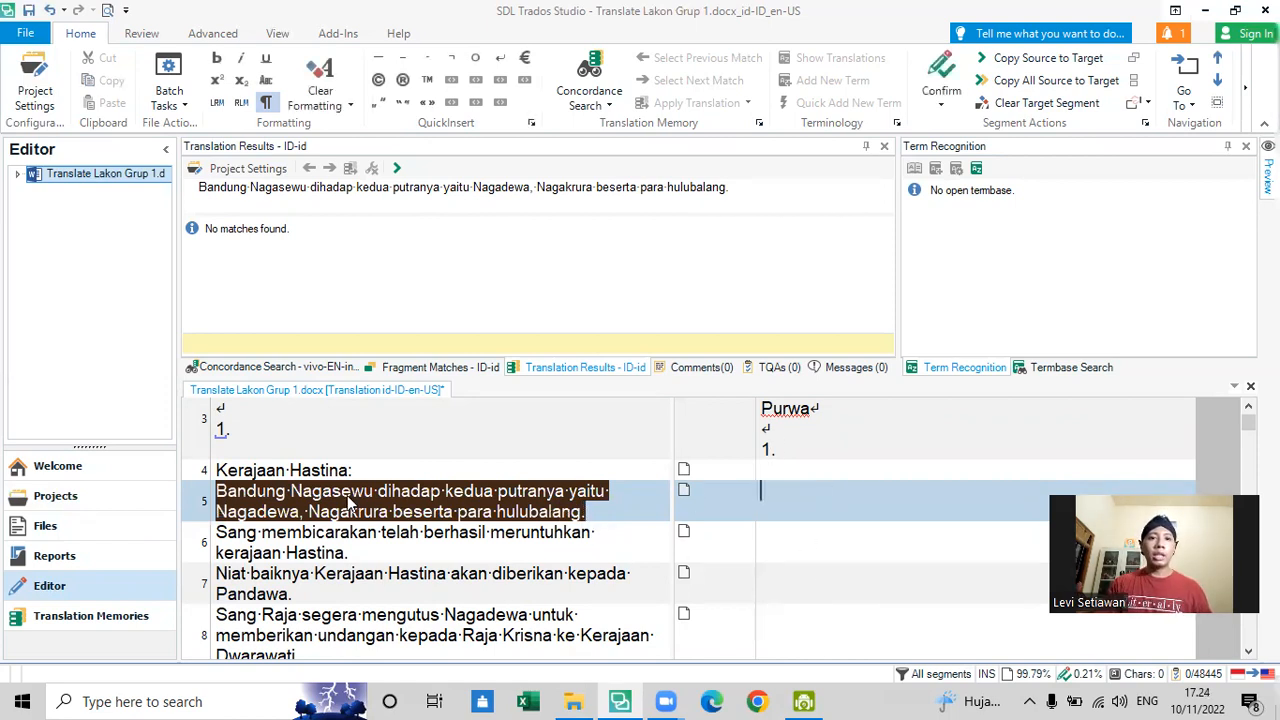
pyautogui.click(588, 518)
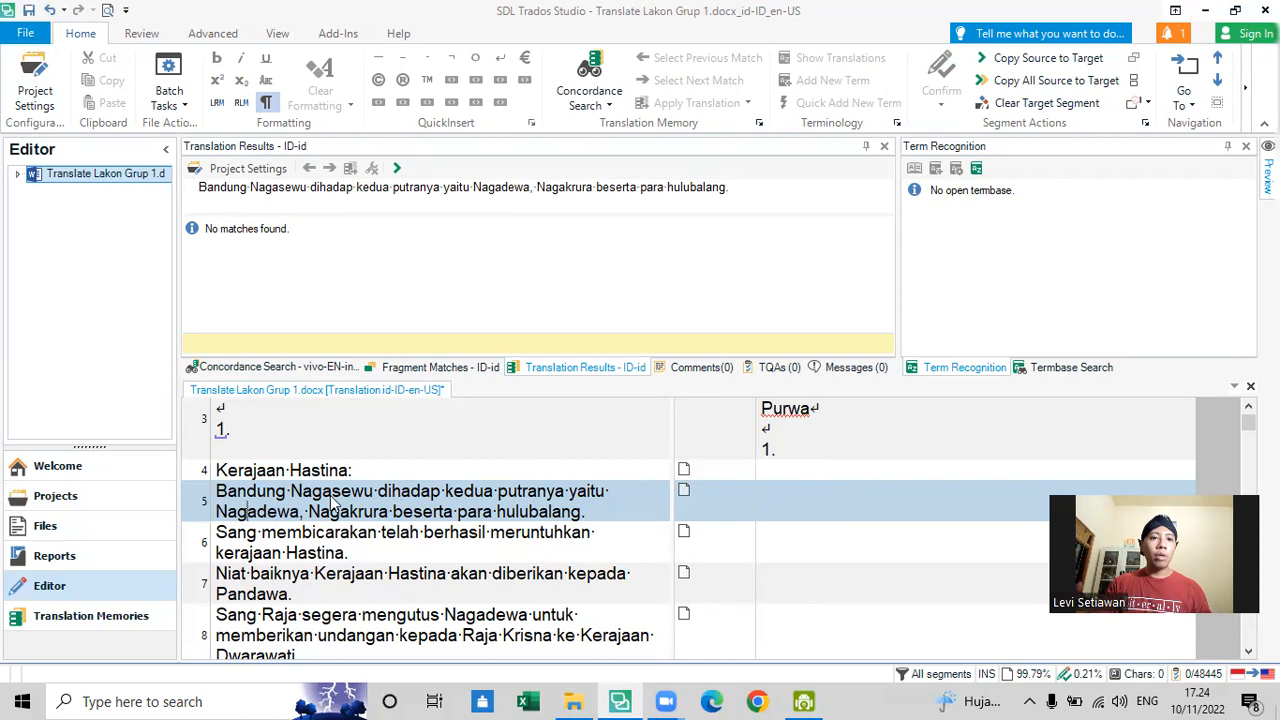
pyautogui.moveTo(259, 508); pyautogui.dragTo(267, 509)
pyautogui.click(365, 519)
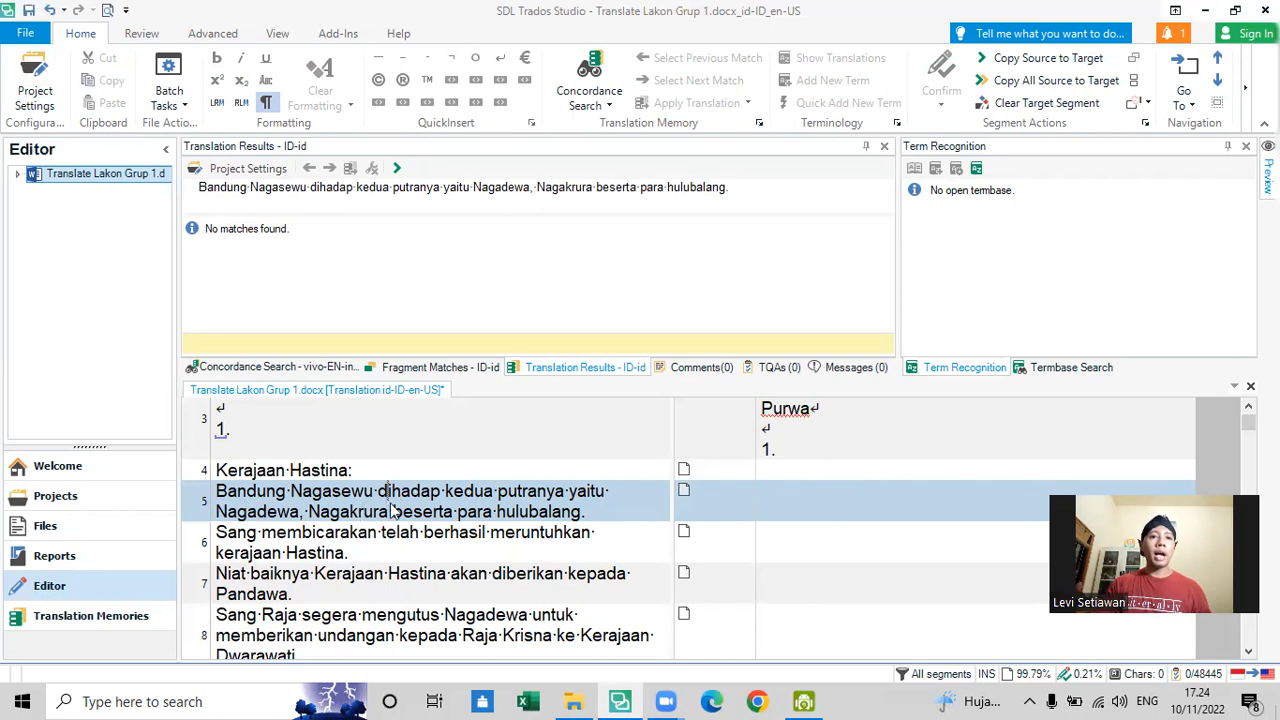
pyautogui.click(918, 478)
pyautogui.click(920, 491)
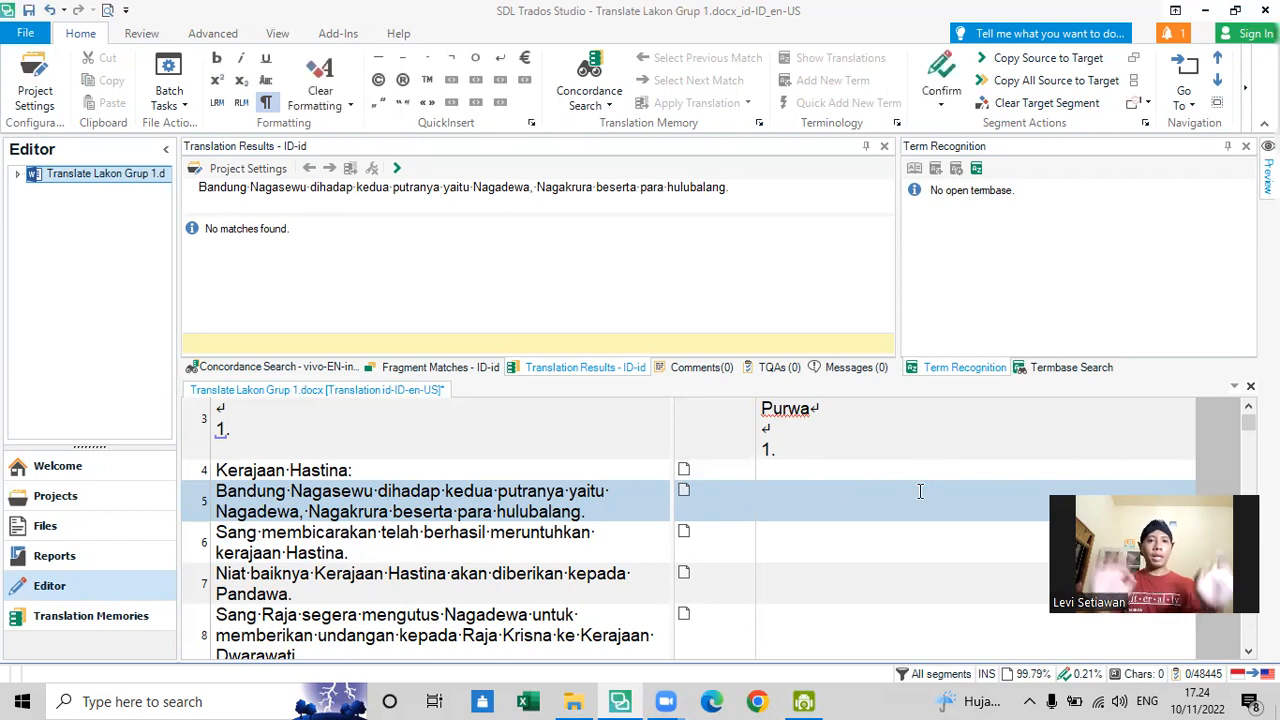
# - Begin segment 5's translation with "Nagadewa and nagakrura has seated to"
pyautogui.write('Nagadwwe')
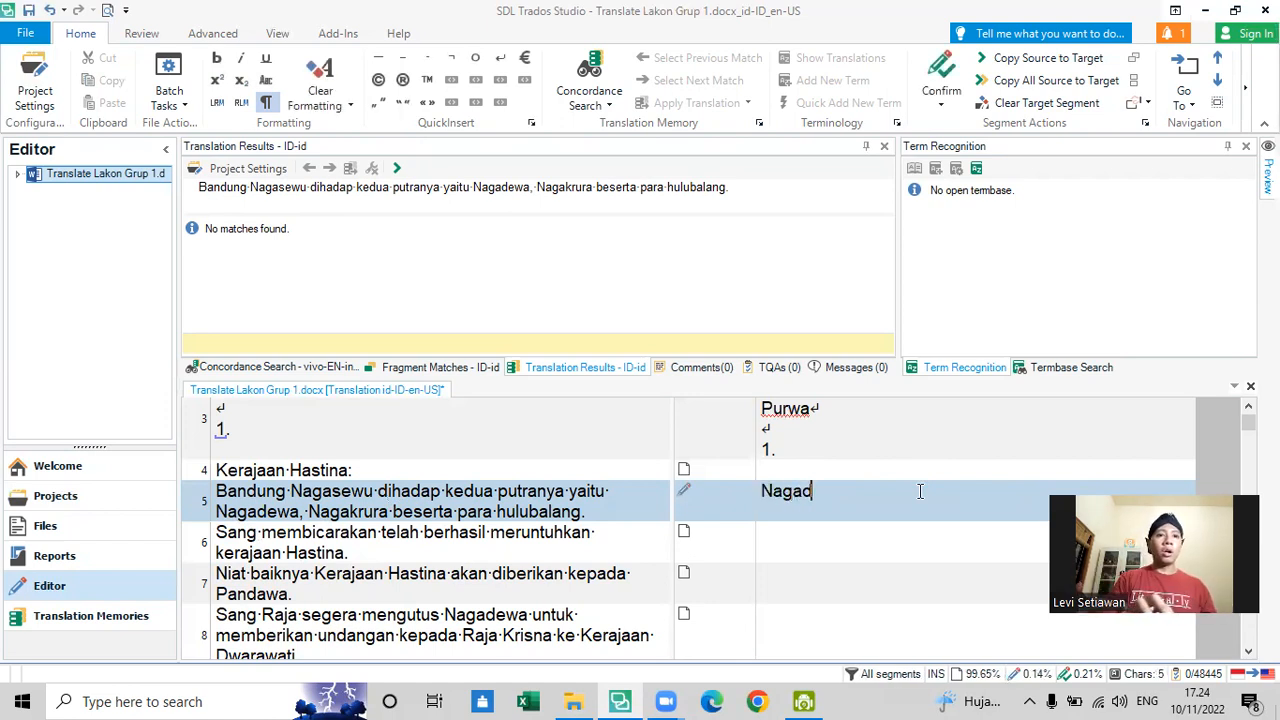
pyautogui.press('BackSpace')
pyautogui.press('BackSpace')
pyautogui.press('BackSpace')
pyautogui.write('ewa ')
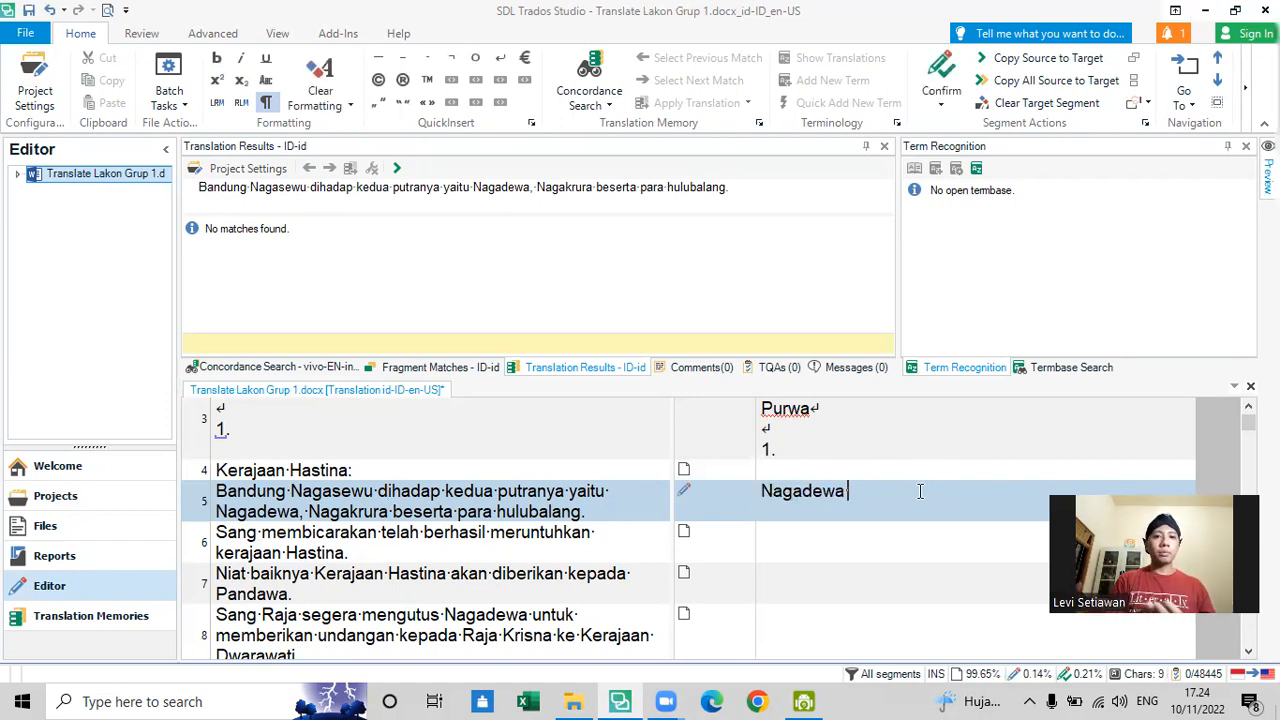
pyautogui.write('and nag')
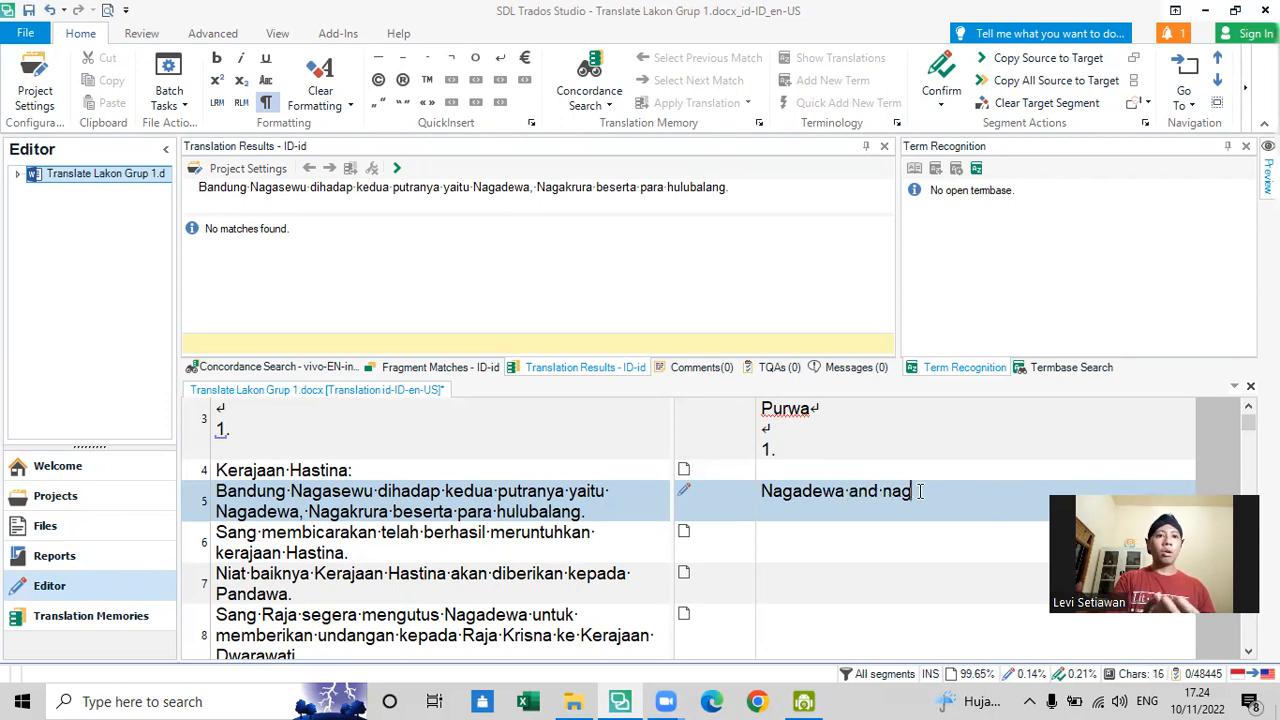
pyautogui.write('akrura ')
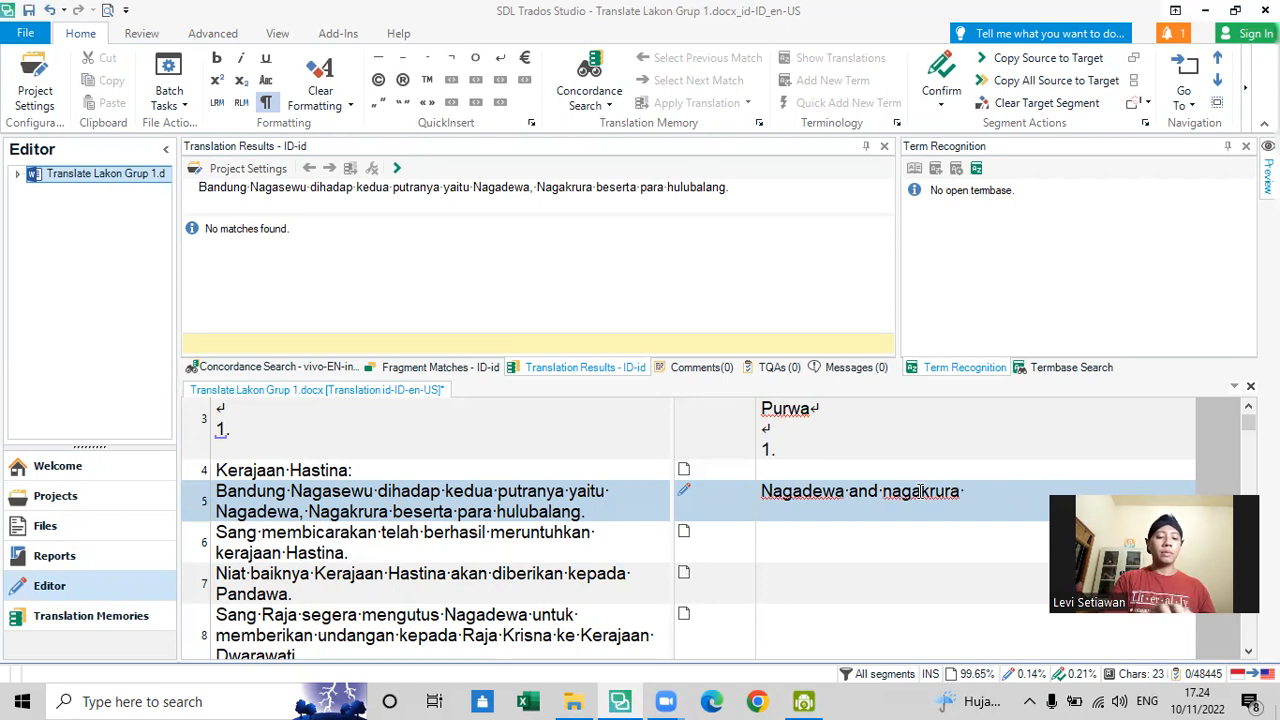
pyautogui.write('has ')
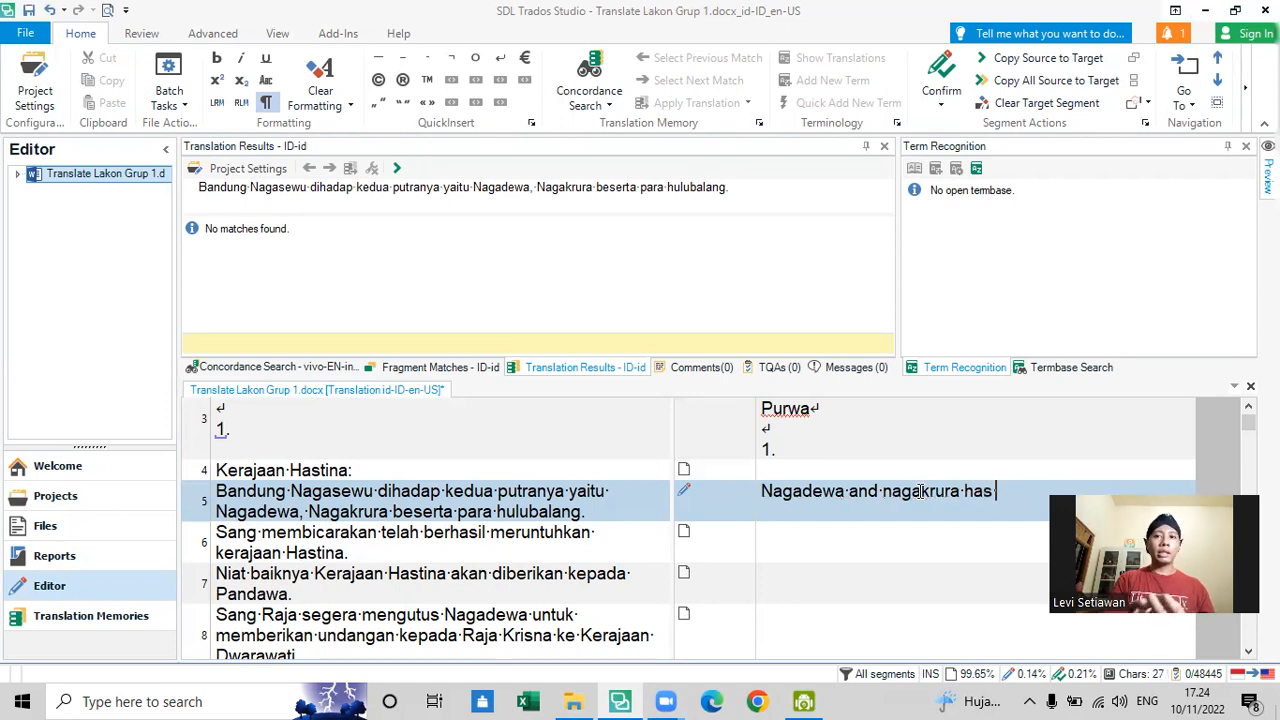
pyautogui.write('seated ')
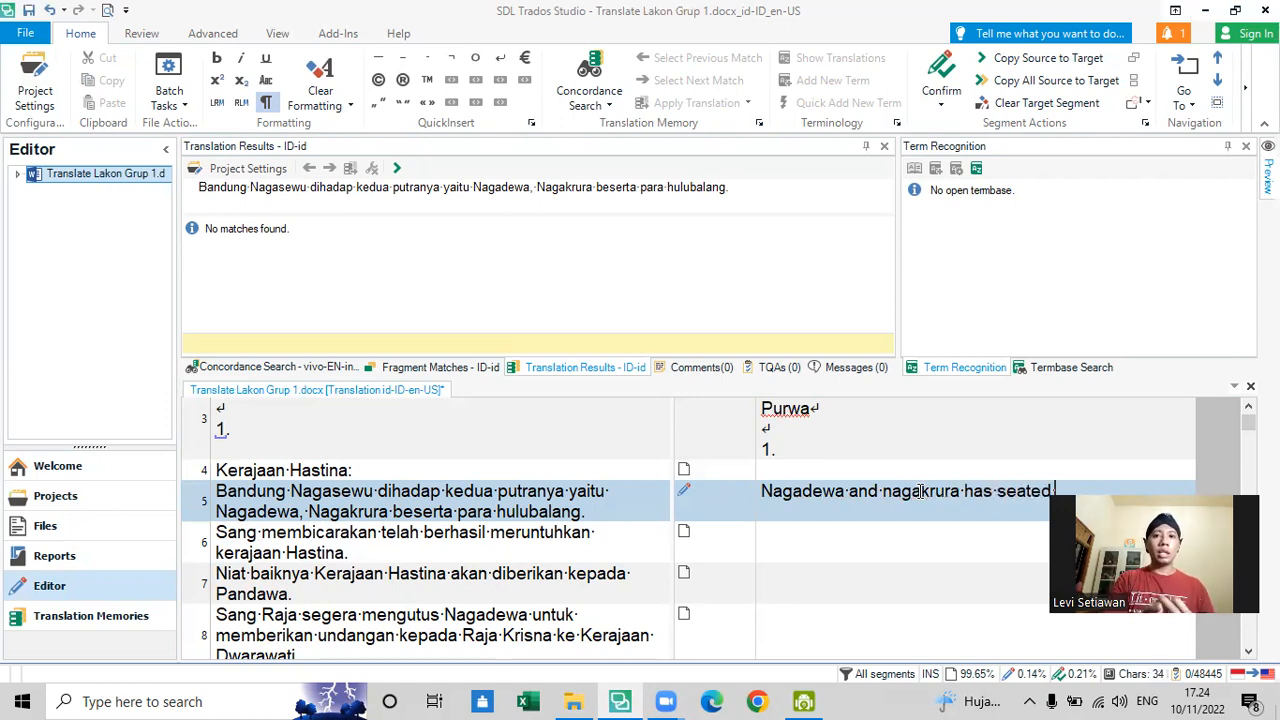
pyautogui.write('to')
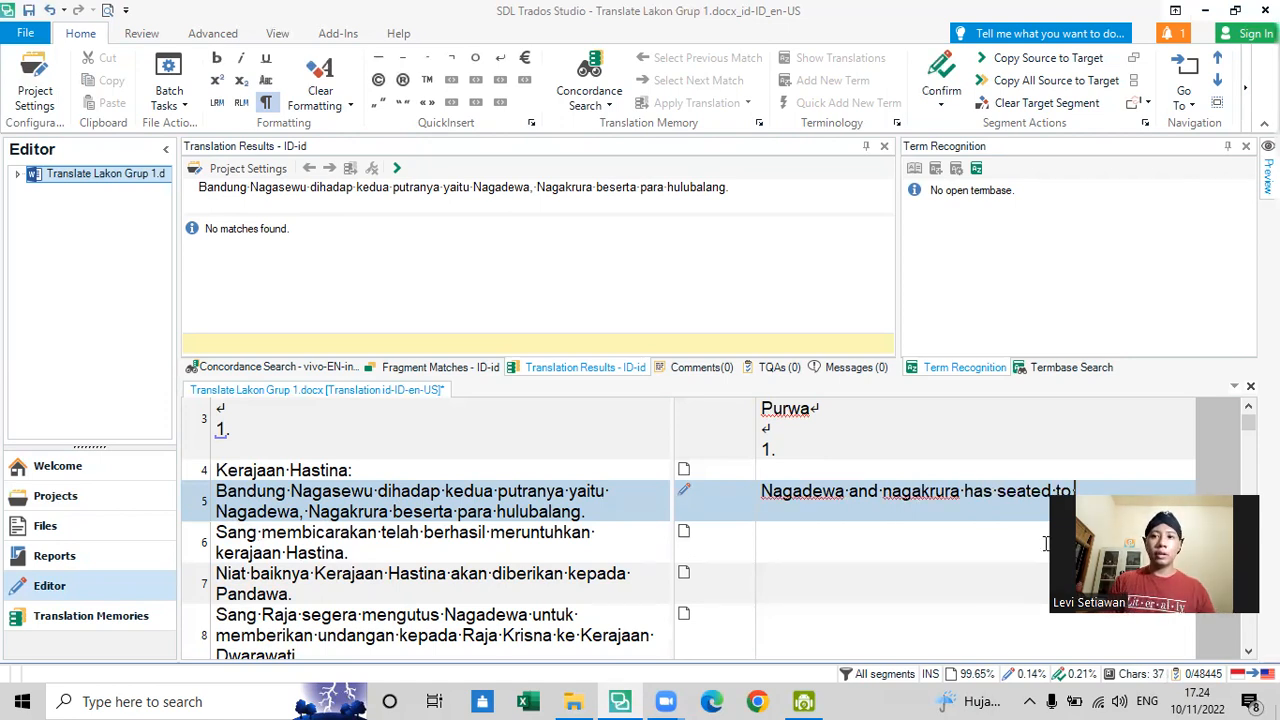
pyautogui.write('see his father, Bandung Nagasewu')
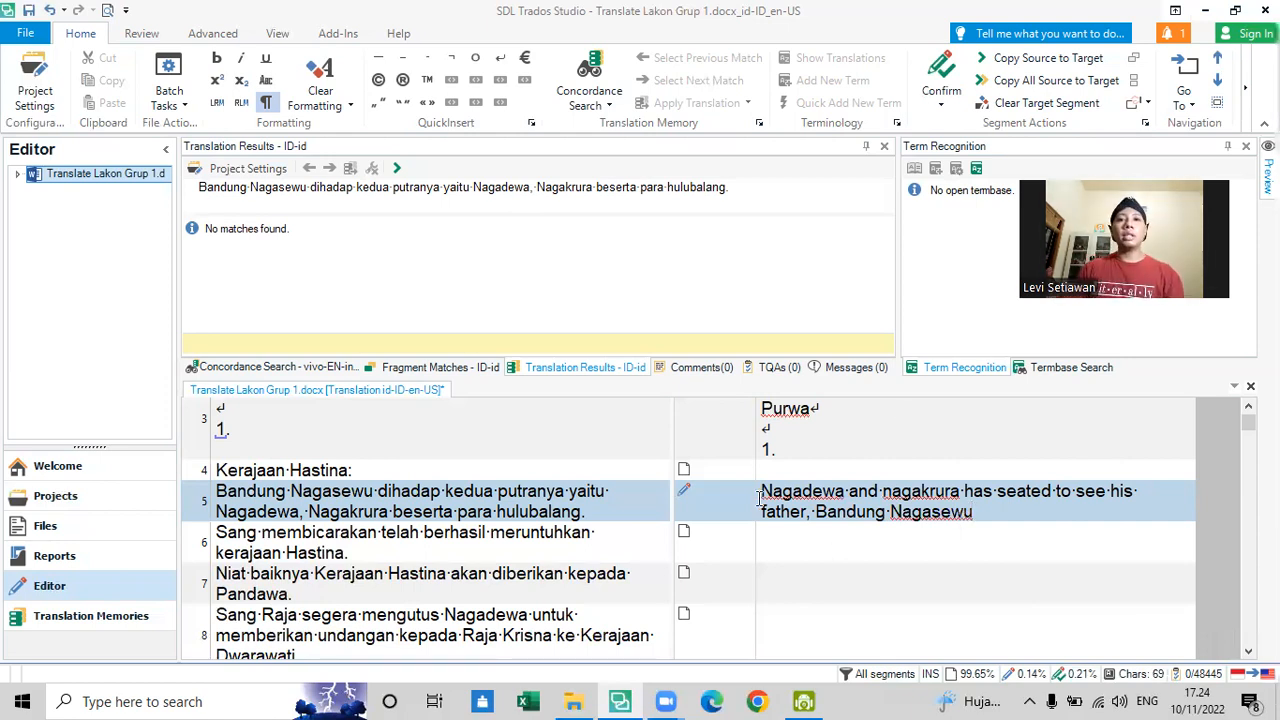
# - Review the drafted names and the source word "dihadap" in segment 5, and check the project's translation memory settings
pyautogui.moveTo(762, 490); pyautogui.dragTo(975, 489)
pyautogui.click(990, 507)
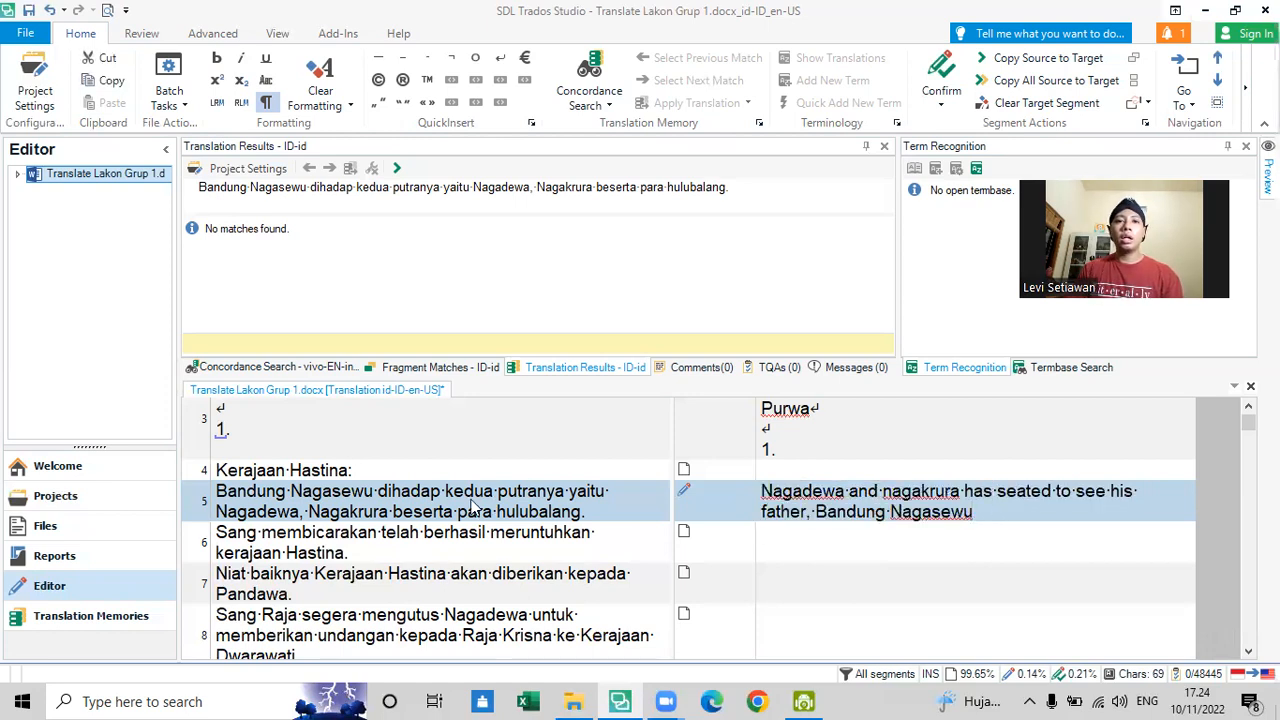
pyautogui.moveTo(378, 490); pyautogui.dragTo(440, 494)
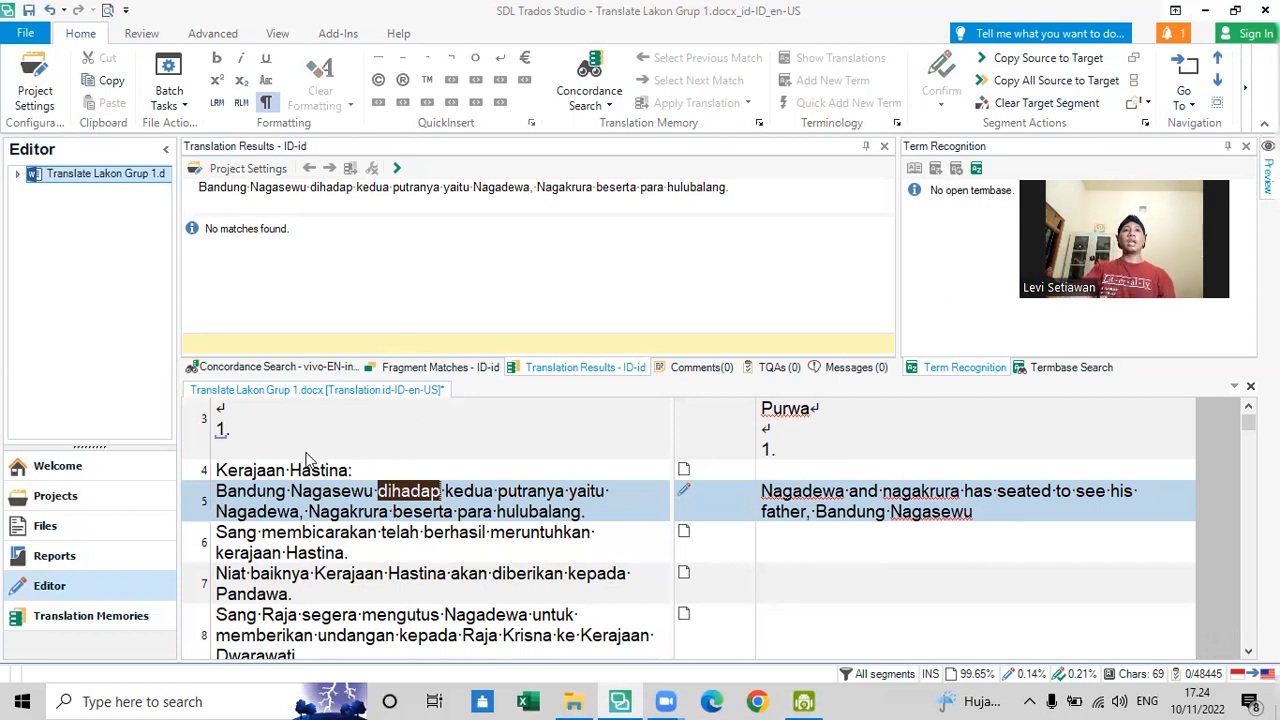
pyautogui.click(40, 95)
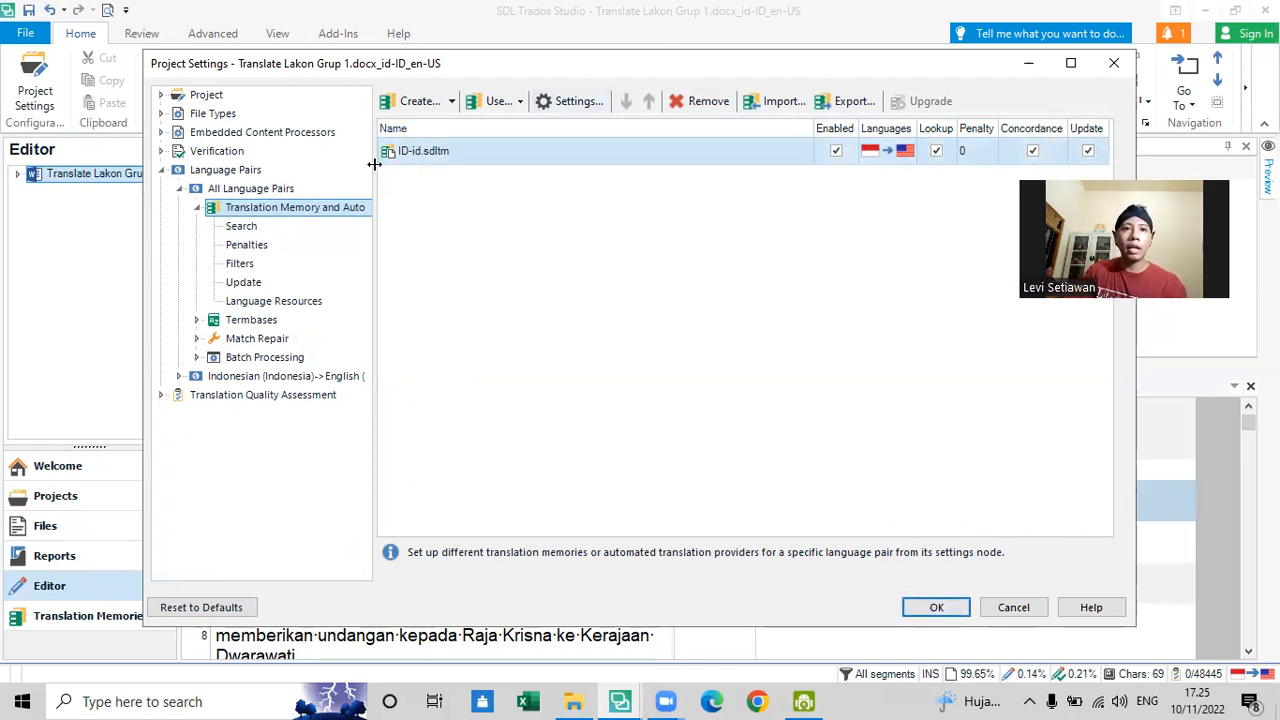
pyautogui.click(936, 607)
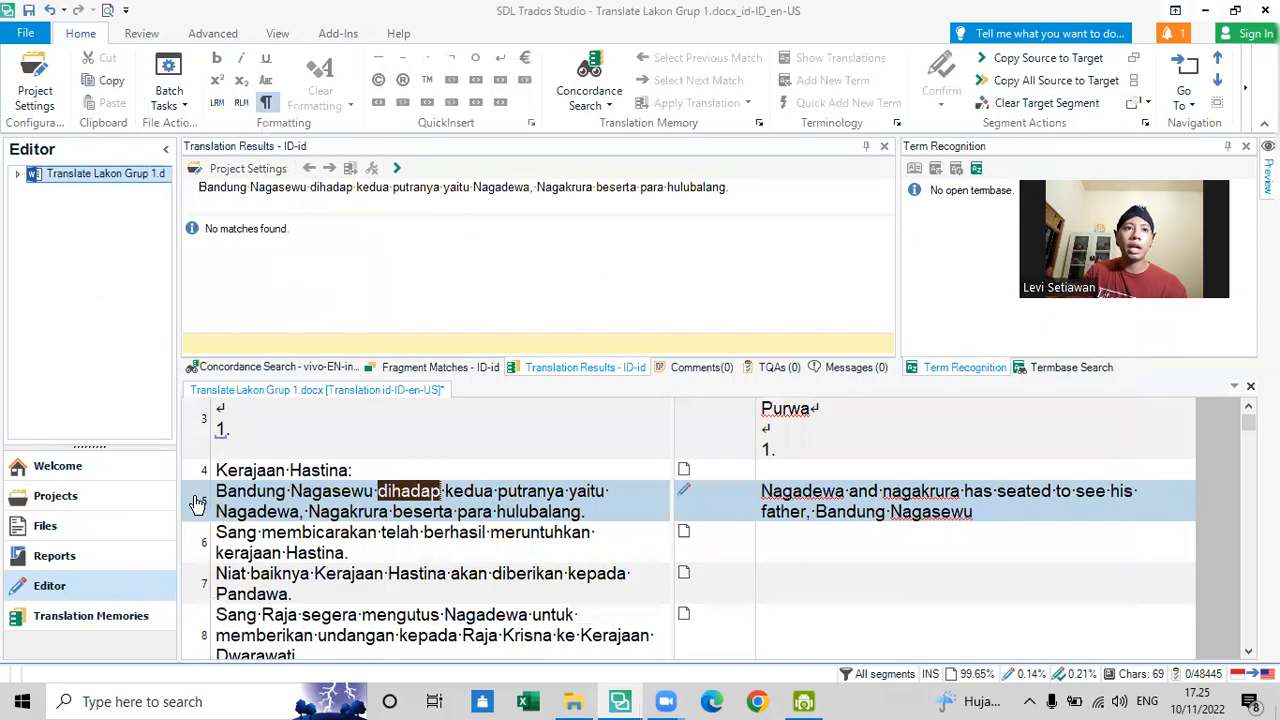
# - Run a concordance search in the translation memory for the word "kedua" from segment 5's source
pyautogui.click(472, 512)
pyautogui.moveTo(380, 491); pyautogui.dragTo(447, 510)
pyautogui.click(447, 510)
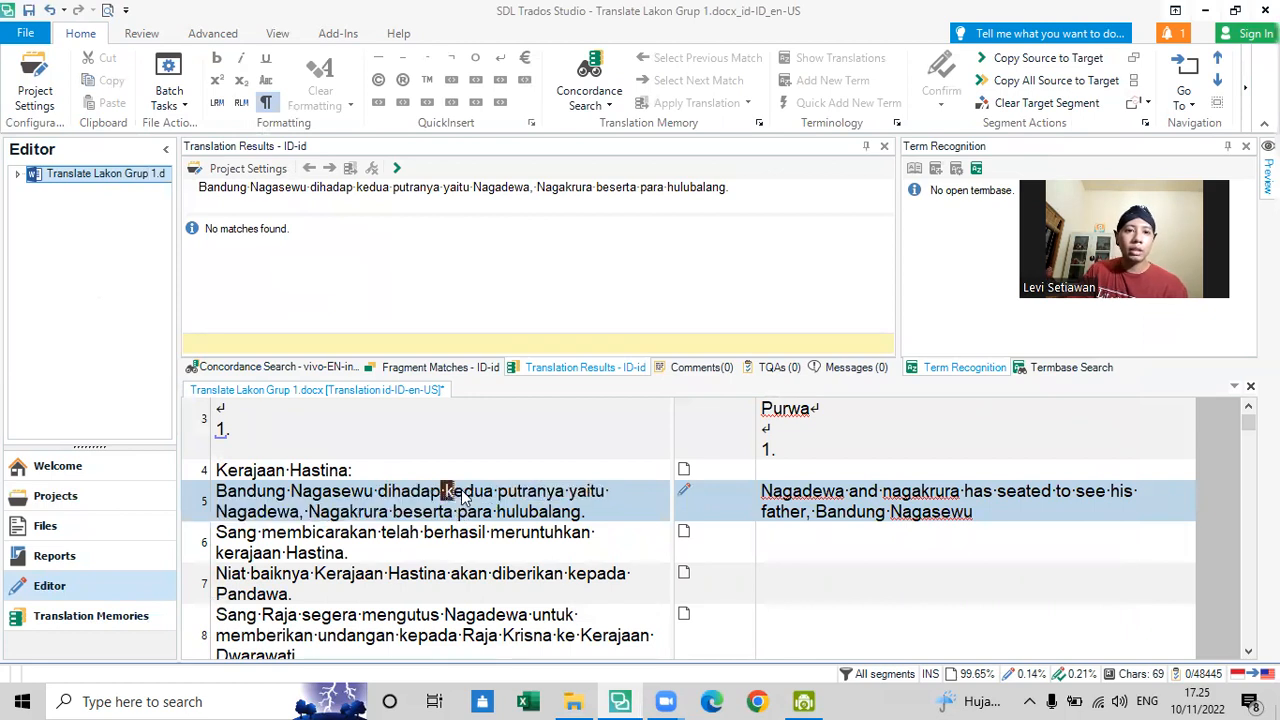
pyautogui.moveTo(446, 493); pyautogui.dragTo(495, 500)
pyautogui.hotkey('ctrl', 'c')
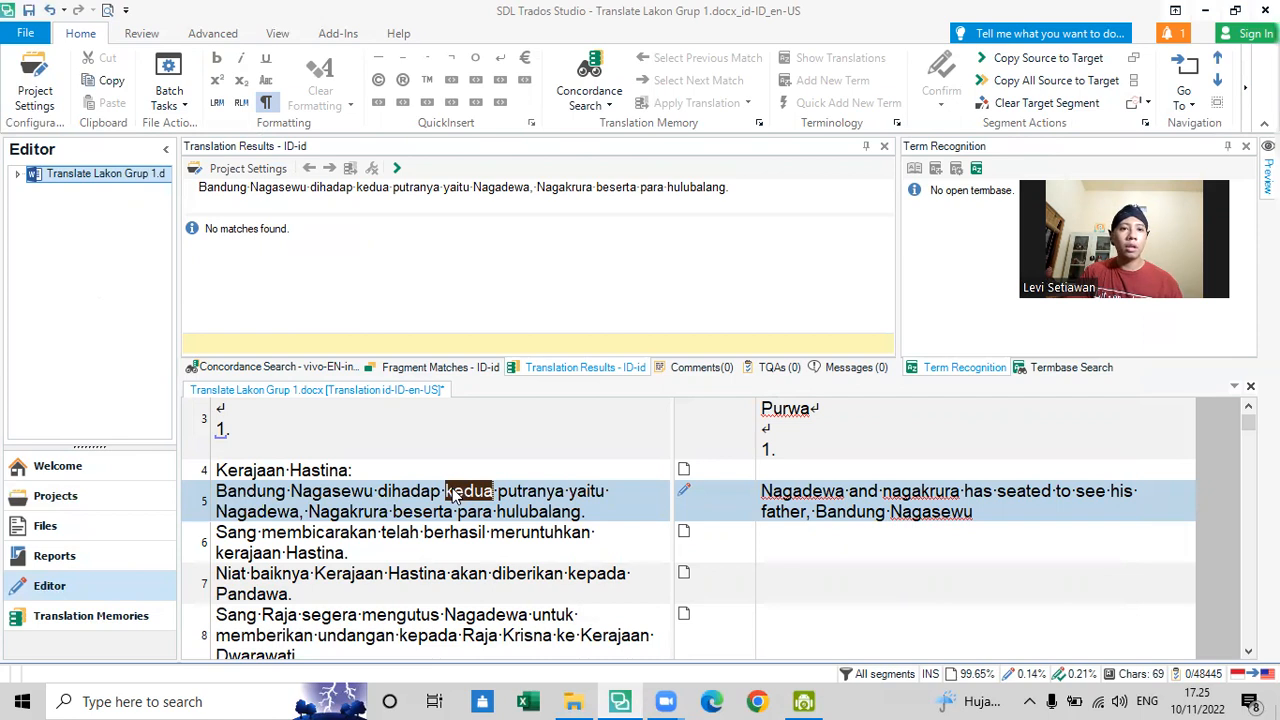
pyautogui.click(253, 368)
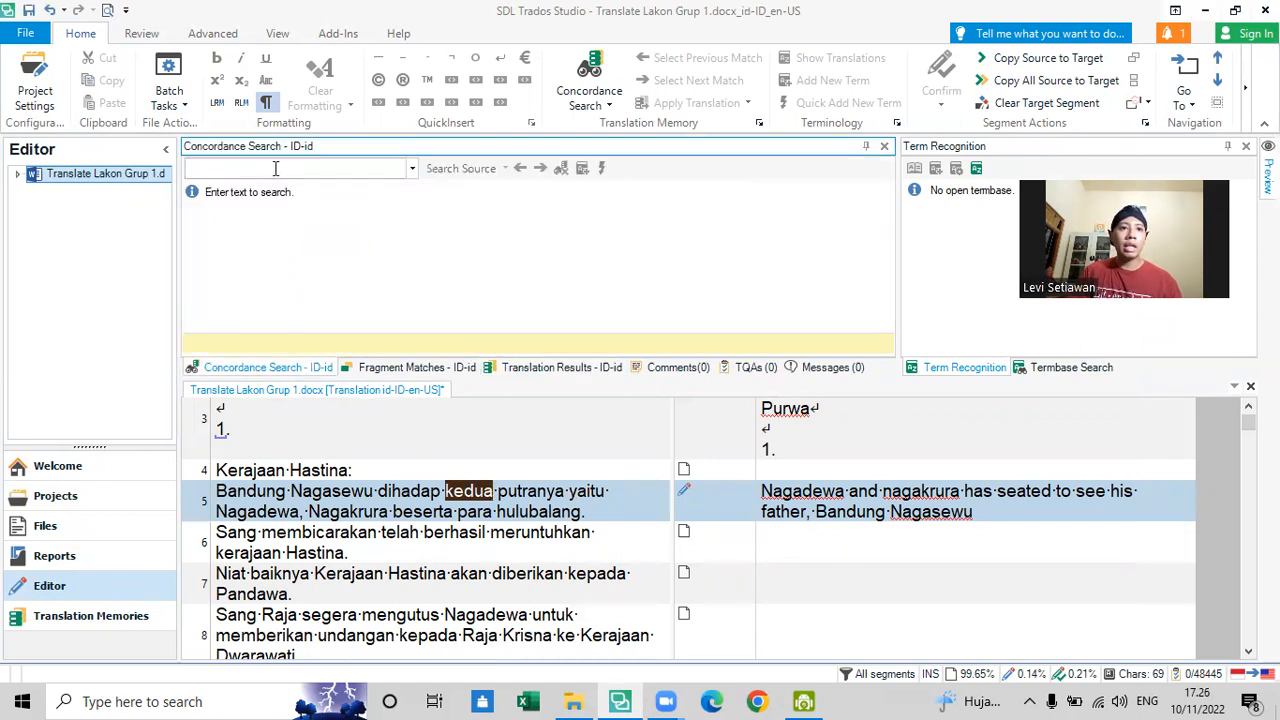
pyautogui.hotkey('ctrl', 'v')
pyautogui.press('Return')
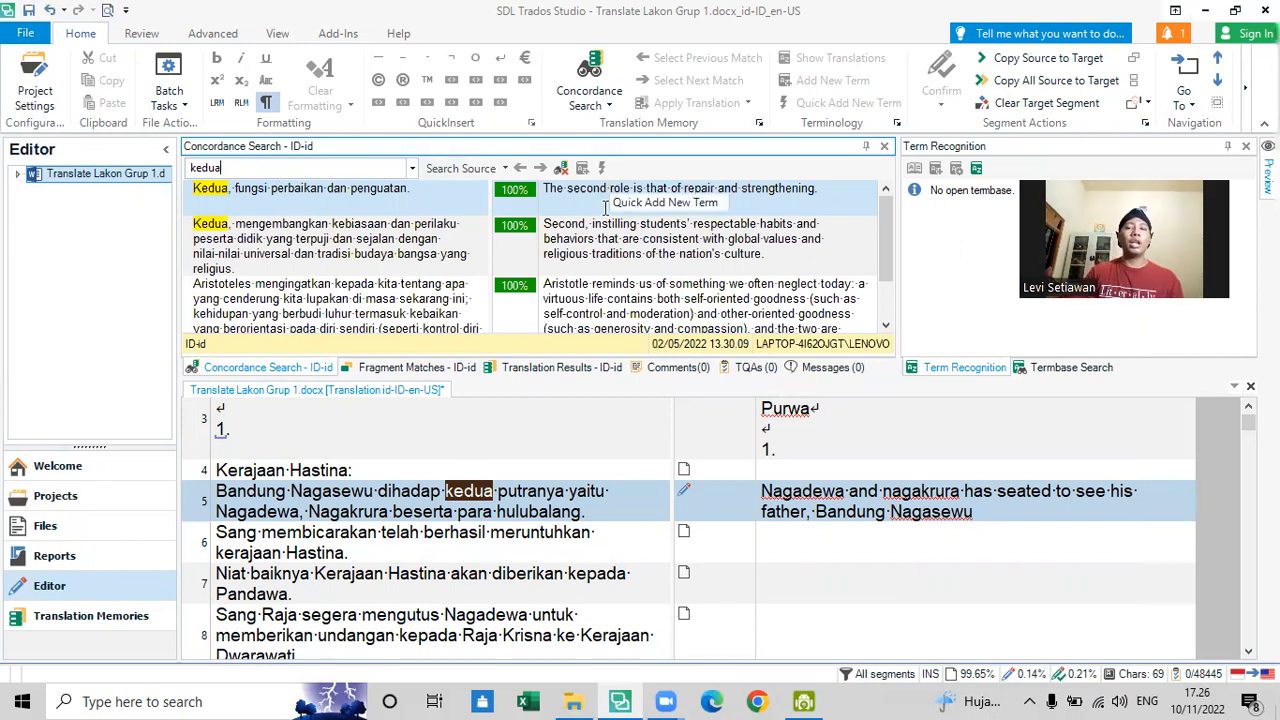
# - Look through the concordance matches for "kedua" and compare the first match's source with its English translation
pyautogui.scroll(-1, 663, 222)
pyautogui.scroll(1, 663, 222)
pyautogui.scroll(-1, 663, 222)
pyautogui.scroll(1, 342, 235)
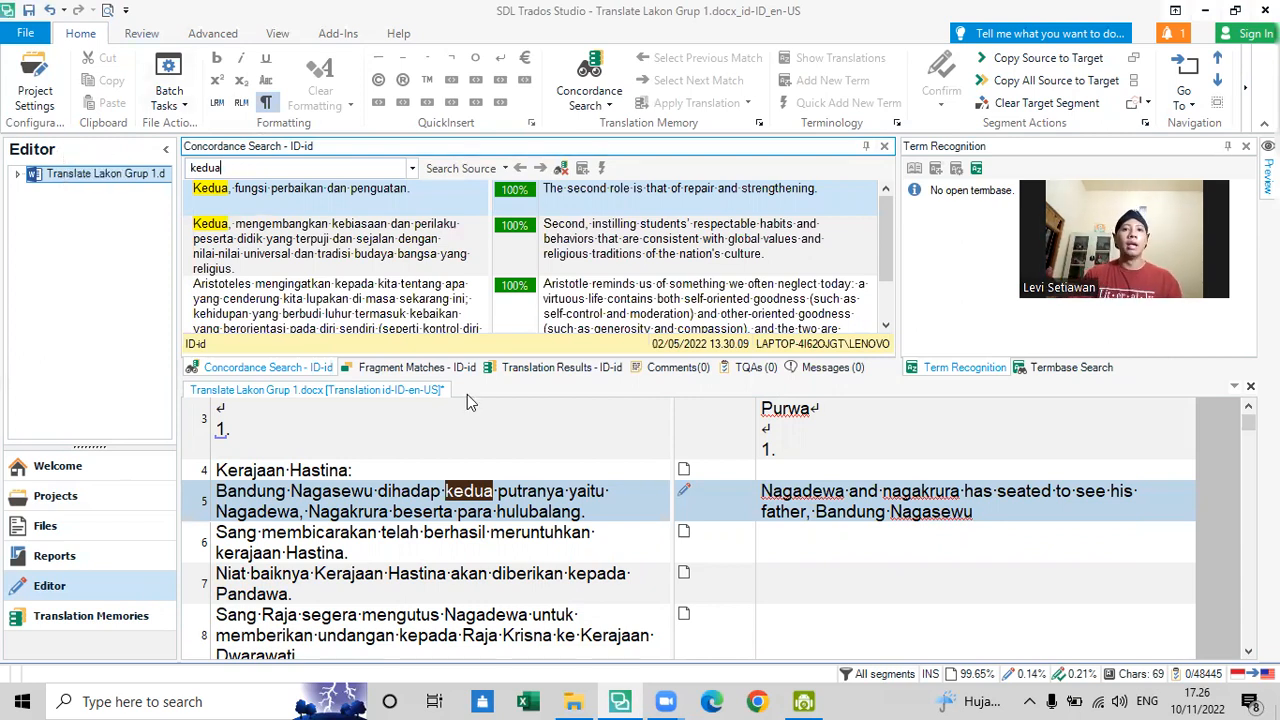
pyautogui.moveTo(194, 188); pyautogui.dragTo(228, 191)
pyautogui.moveTo(543, 188); pyautogui.dragTo(626, 190)
pyautogui.click(299, 209)
pyautogui.click(708, 219)
pyautogui.scroll(-2, 519, 303)
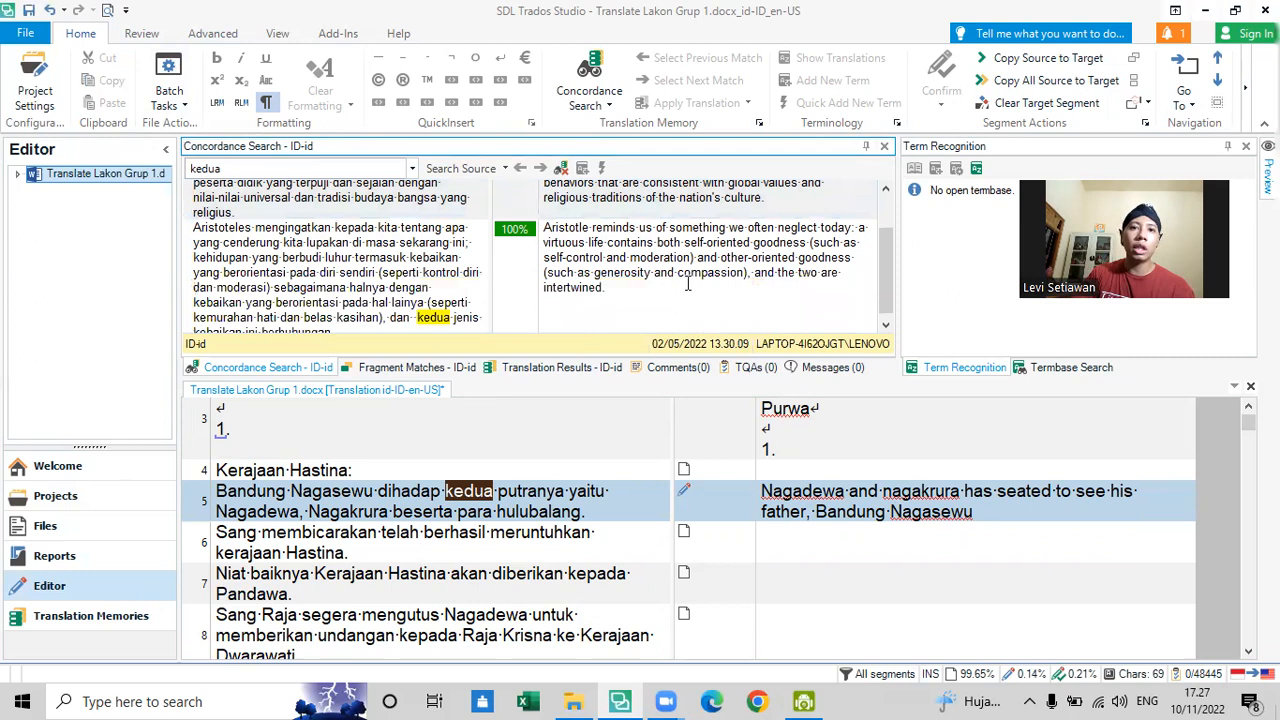
# - Examine how "dan kedua jenis" in the Aristotle concordance match is rendered in its English translation
pyautogui.moveTo(418, 316); pyautogui.dragTo(193, 311)
pyautogui.moveTo(797, 265); pyautogui.dragTo(827, 263)
pyautogui.click(799, 265)
pyautogui.click(801, 269)
pyautogui.click(543, 311)
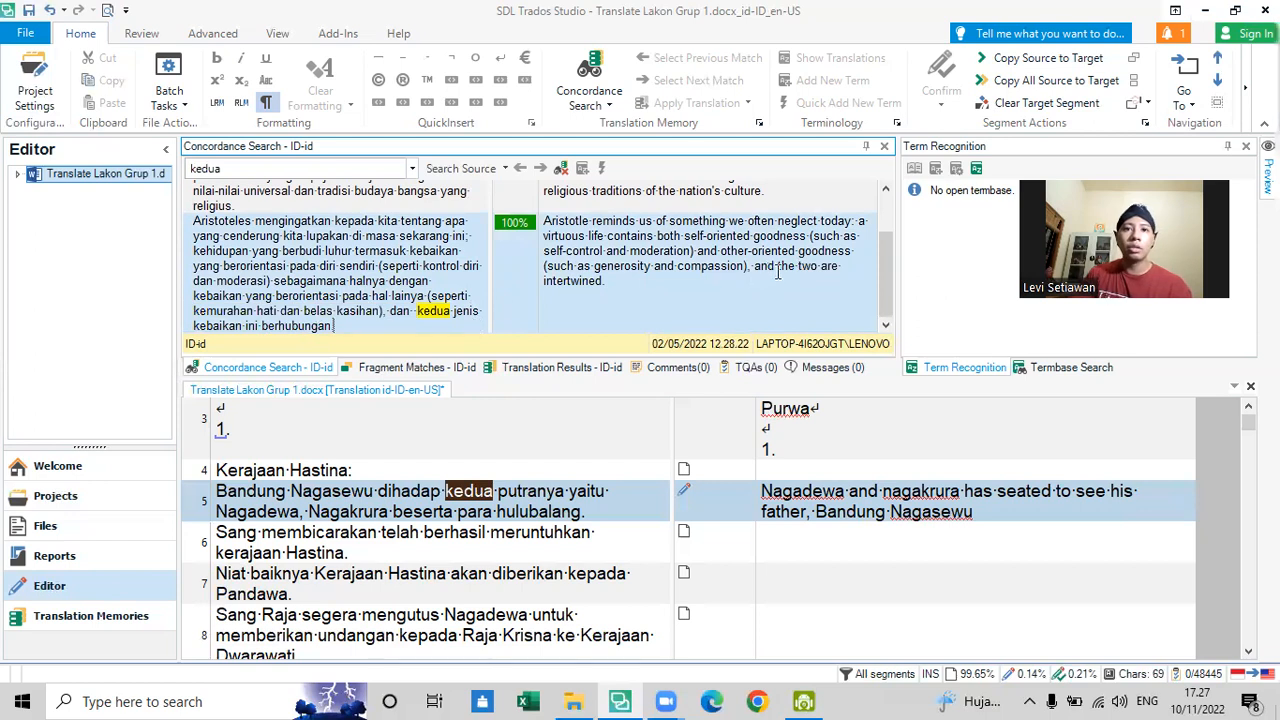
pyautogui.moveTo(401, 313); pyautogui.dragTo(446, 331)
pyautogui.click(392, 312)
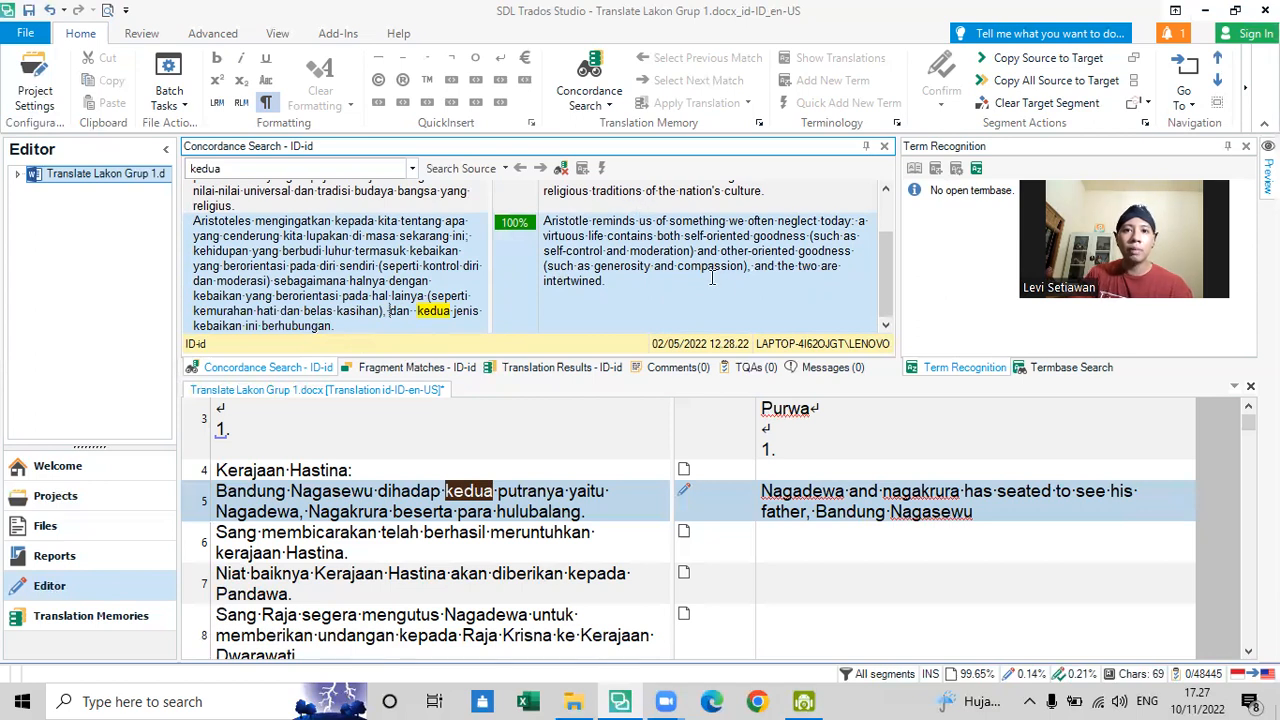
pyautogui.moveTo(755, 266); pyautogui.dragTo(800, 280)
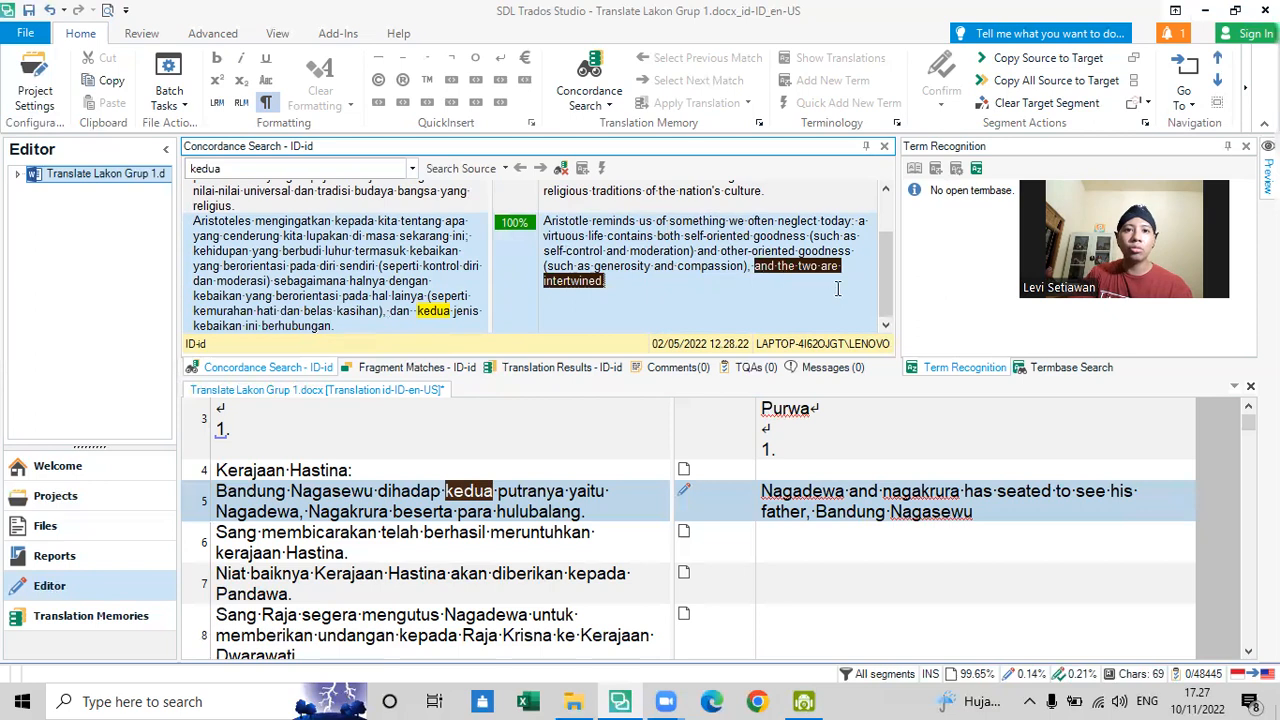
pyautogui.moveTo(398, 312); pyautogui.dragTo(480, 311)
pyautogui.click(412, 316)
pyautogui.moveTo(766, 266); pyautogui.dragTo(830, 265)
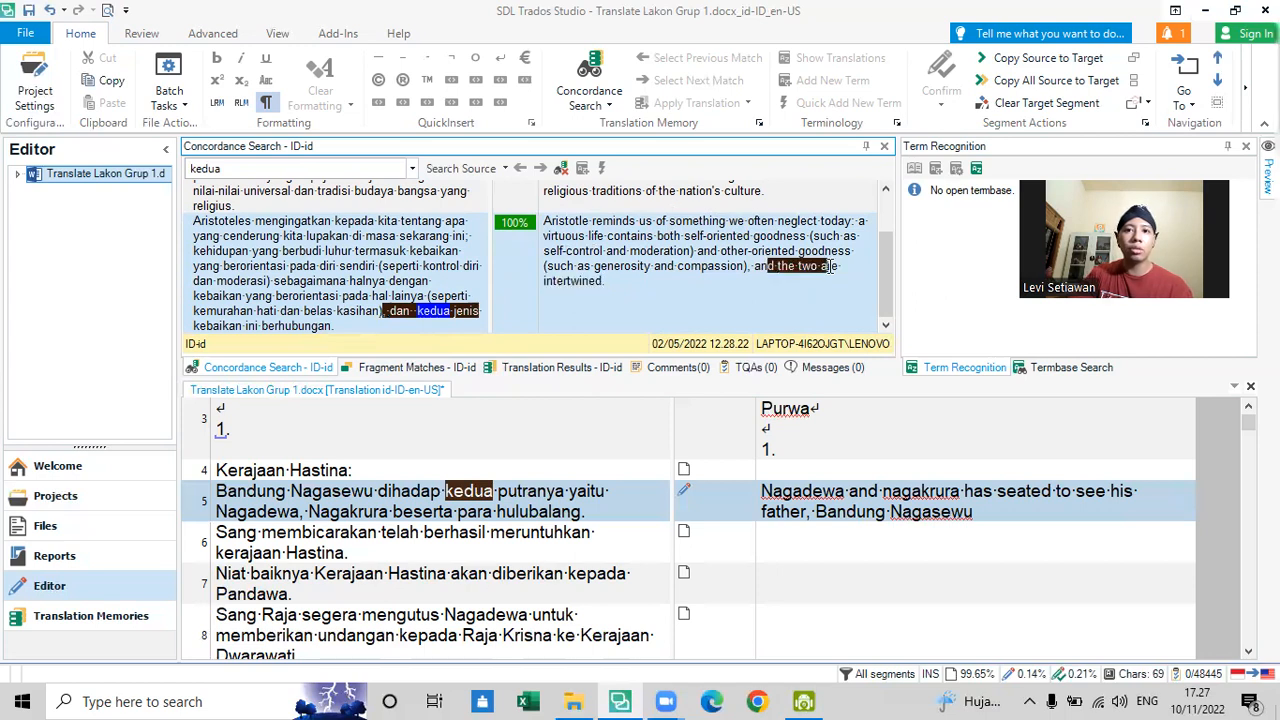
pyautogui.moveTo(748, 267); pyautogui.dragTo(819, 265)
pyautogui.click(767, 267)
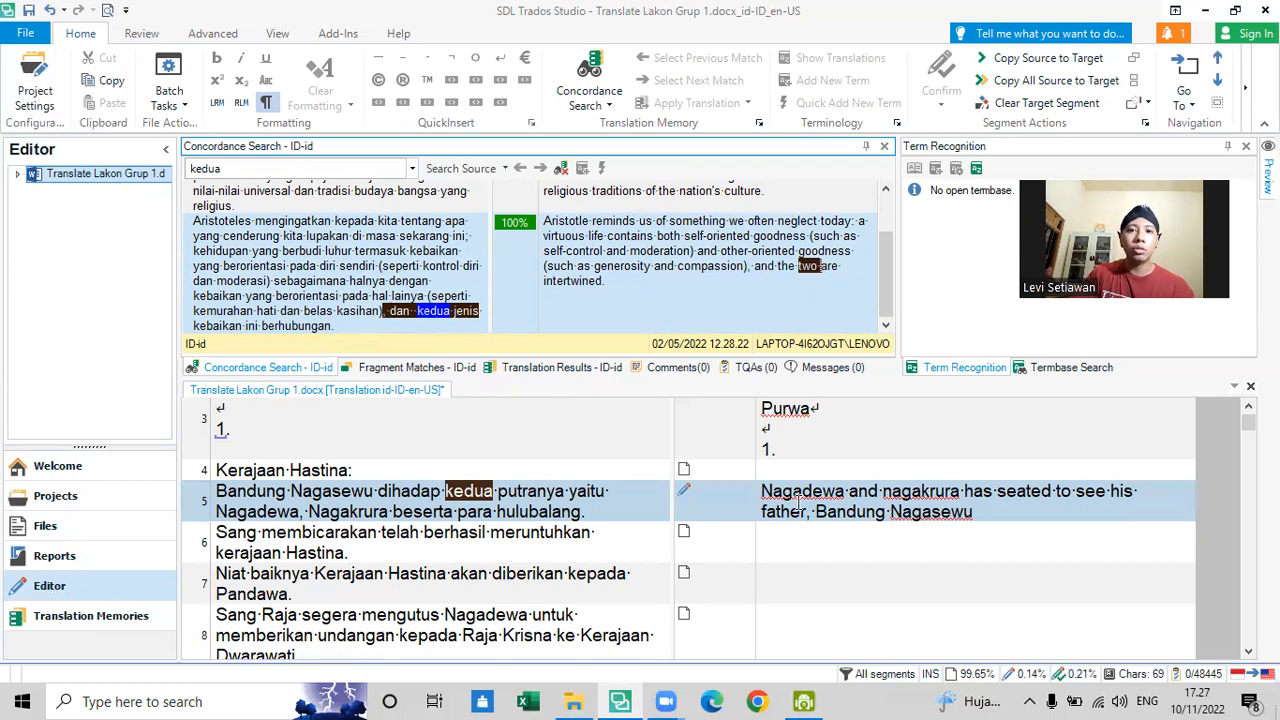
# - Insert "The two son of Bandung Nagasewu, named" before "Nagadewa" at the start of segment 5's translation
pyautogui.click(951, 484)
pyautogui.scroll(2, 958, 489)
pyautogui.click(959, 488)
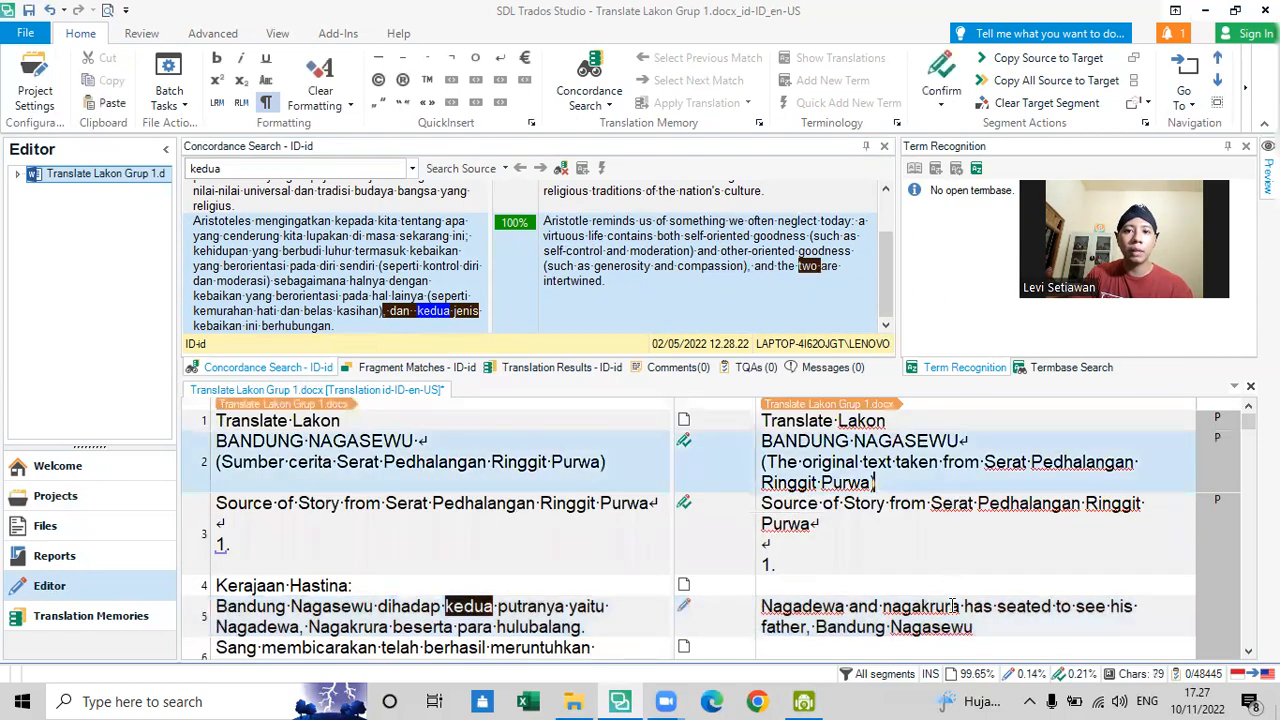
pyautogui.click(953, 605)
pyautogui.write('The two son of Bandung Nagasew')
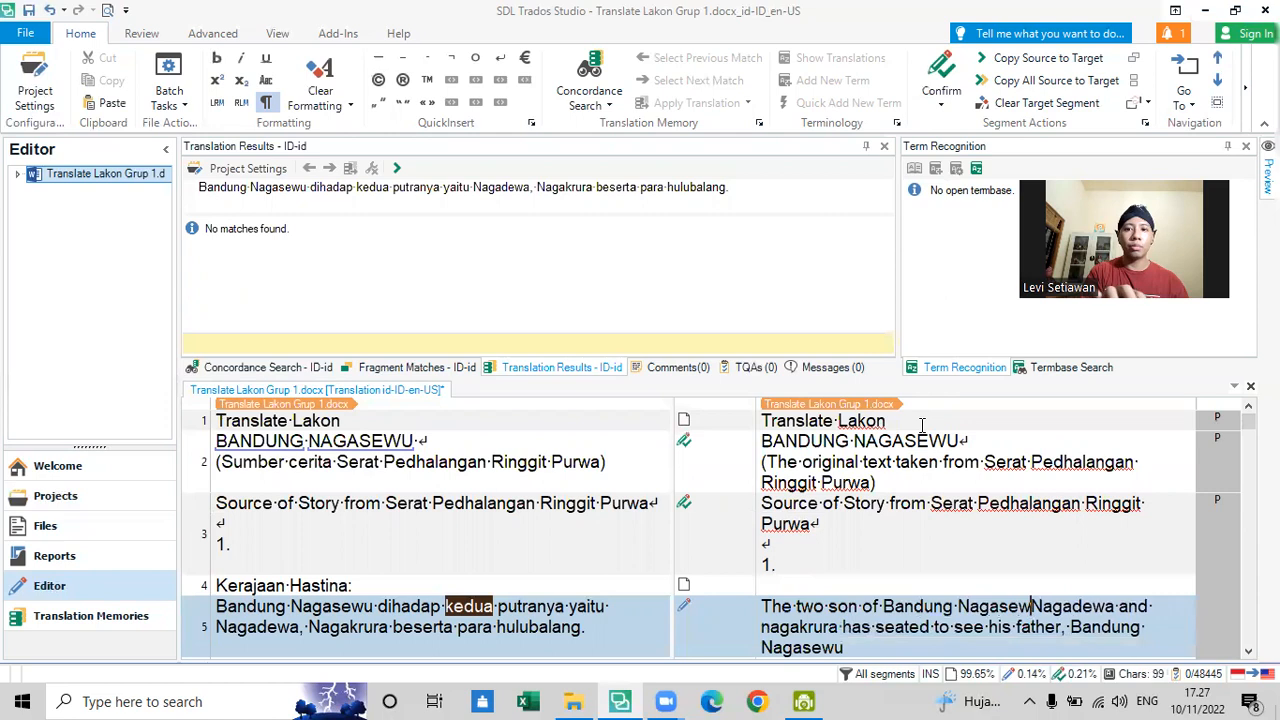
pyautogui.write('u, named')
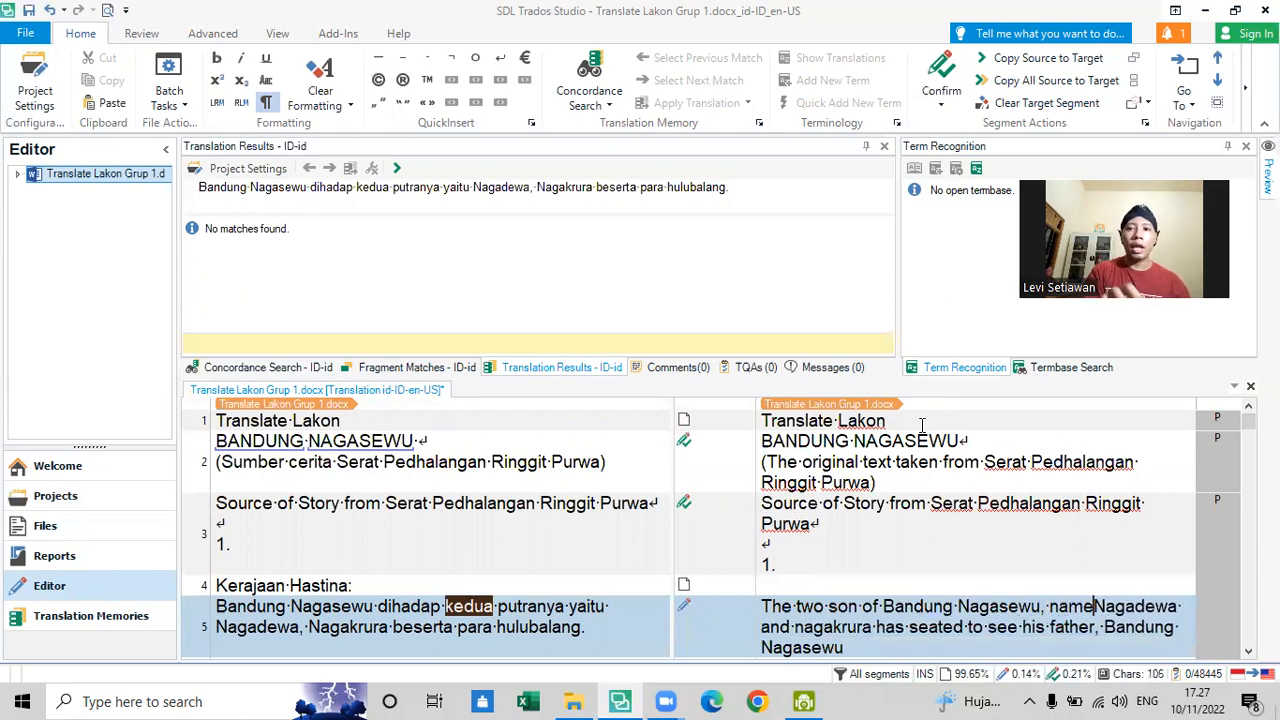
# - Remove the comma between "Nagasewu" and "named" in segment 5's translation
pyautogui.click(1043, 607)
pyautogui.press('Insert')
pyautogui.press('Insert')
pyautogui.press('BackSpace')
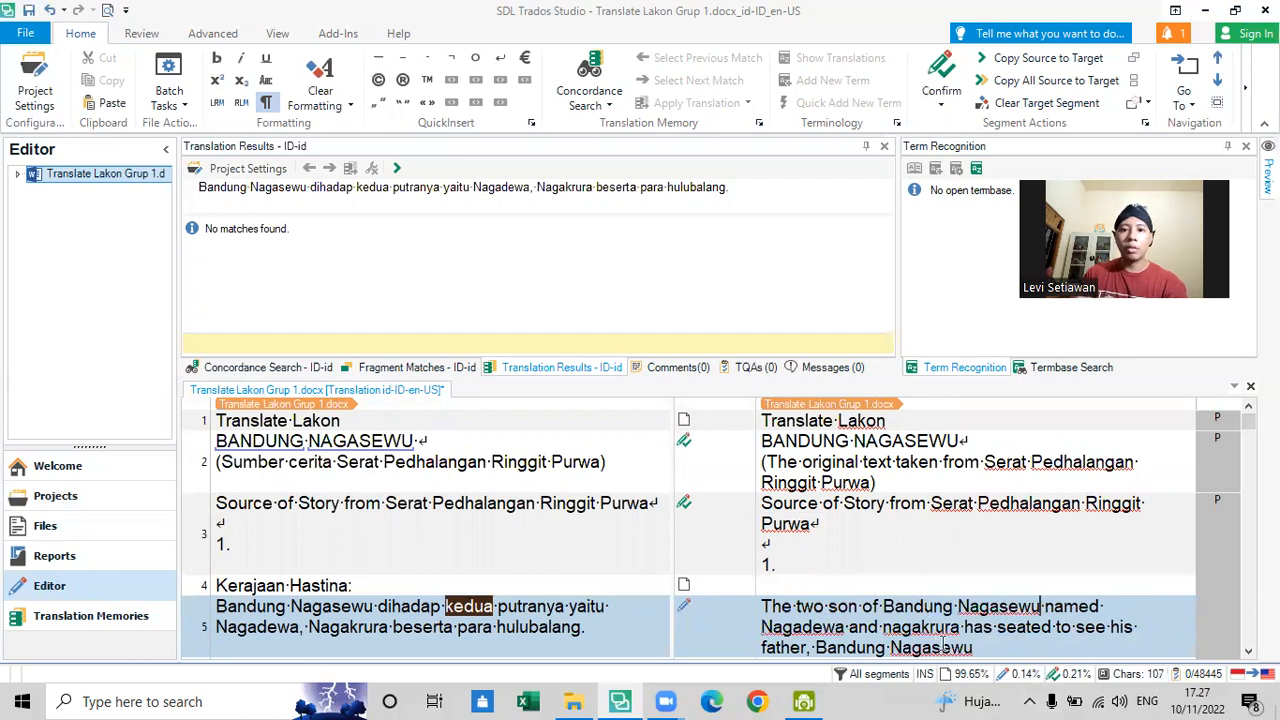
# - Append "together with his" to the end of segment 5's translation
pyautogui.click(1016, 643)
pyautogui.scroll(-2, 973, 605)
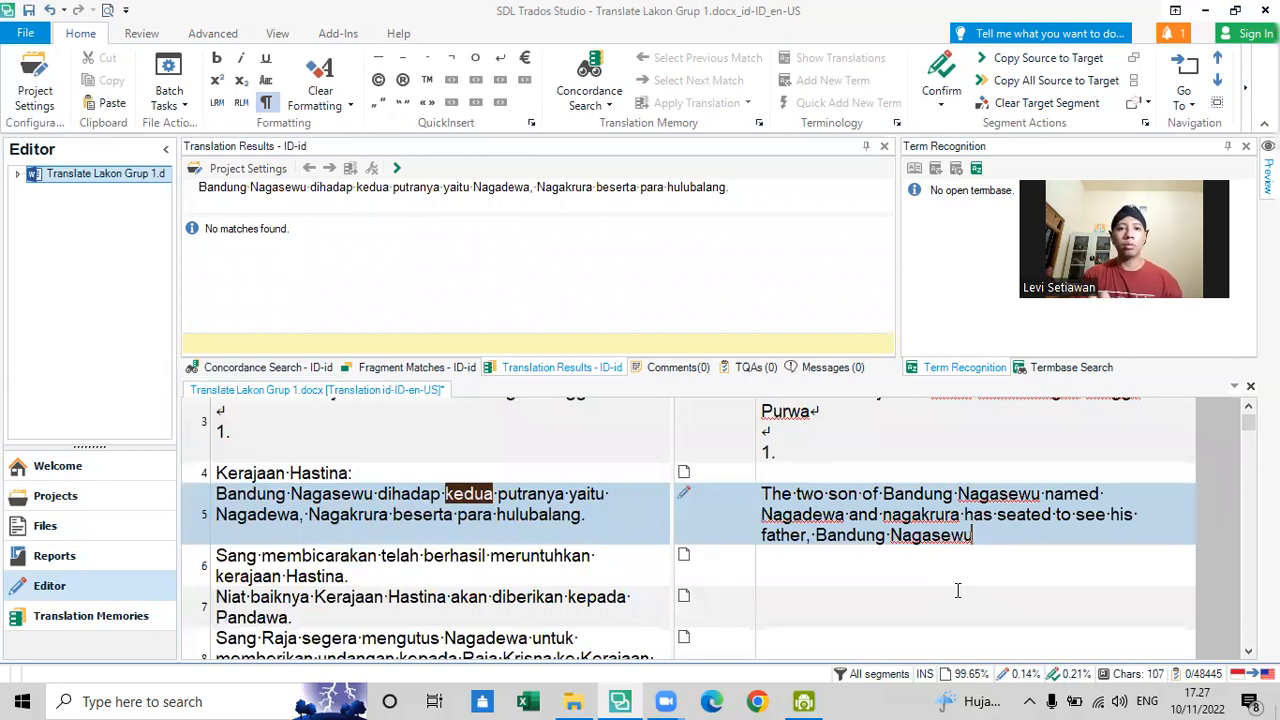
pyautogui.write('toge')
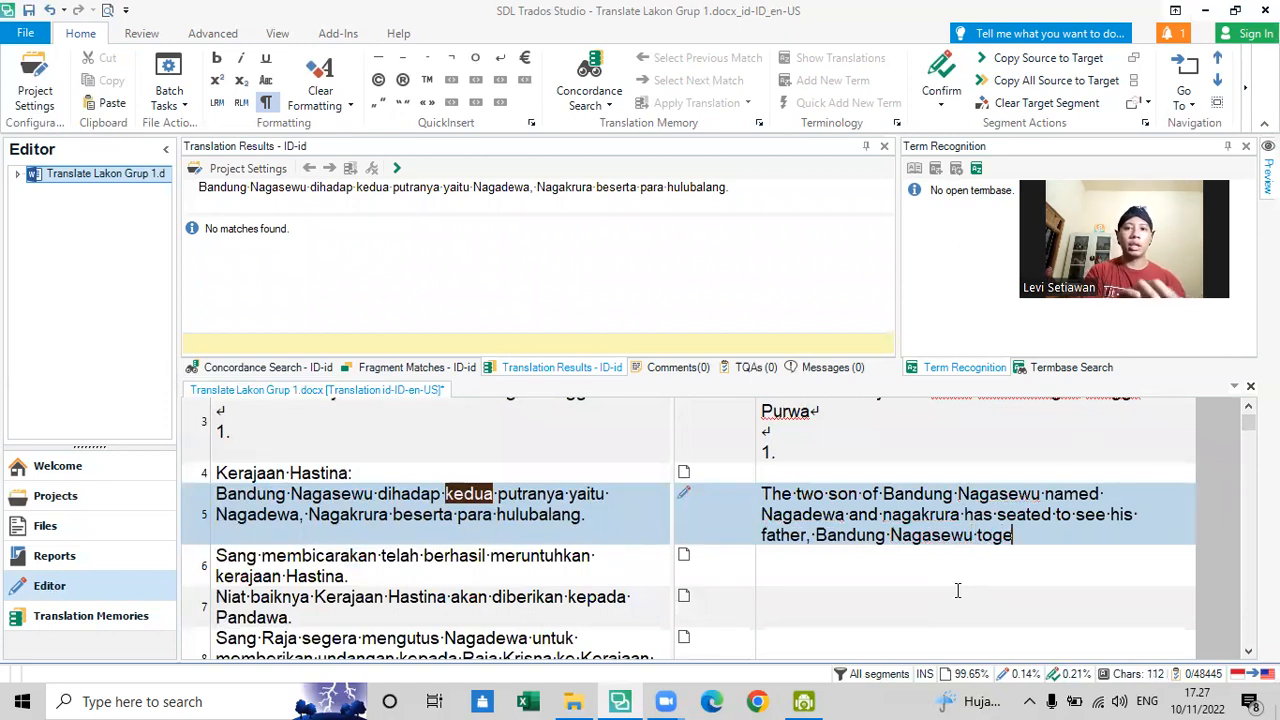
pyautogui.write('ther with his')
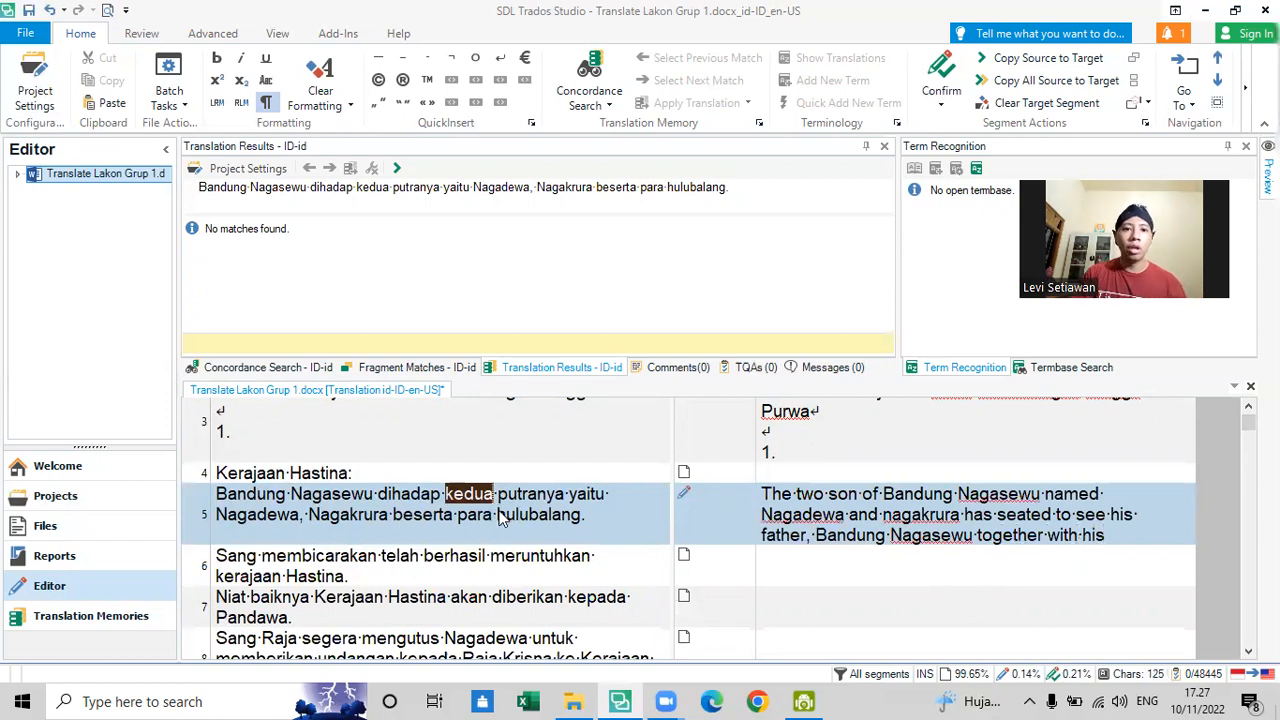
# - Check the source word "hulubalang", finish segment 5's translation with "armies.", and confirm the segment
pyautogui.moveTo(500, 514); pyautogui.dragTo(588, 516)
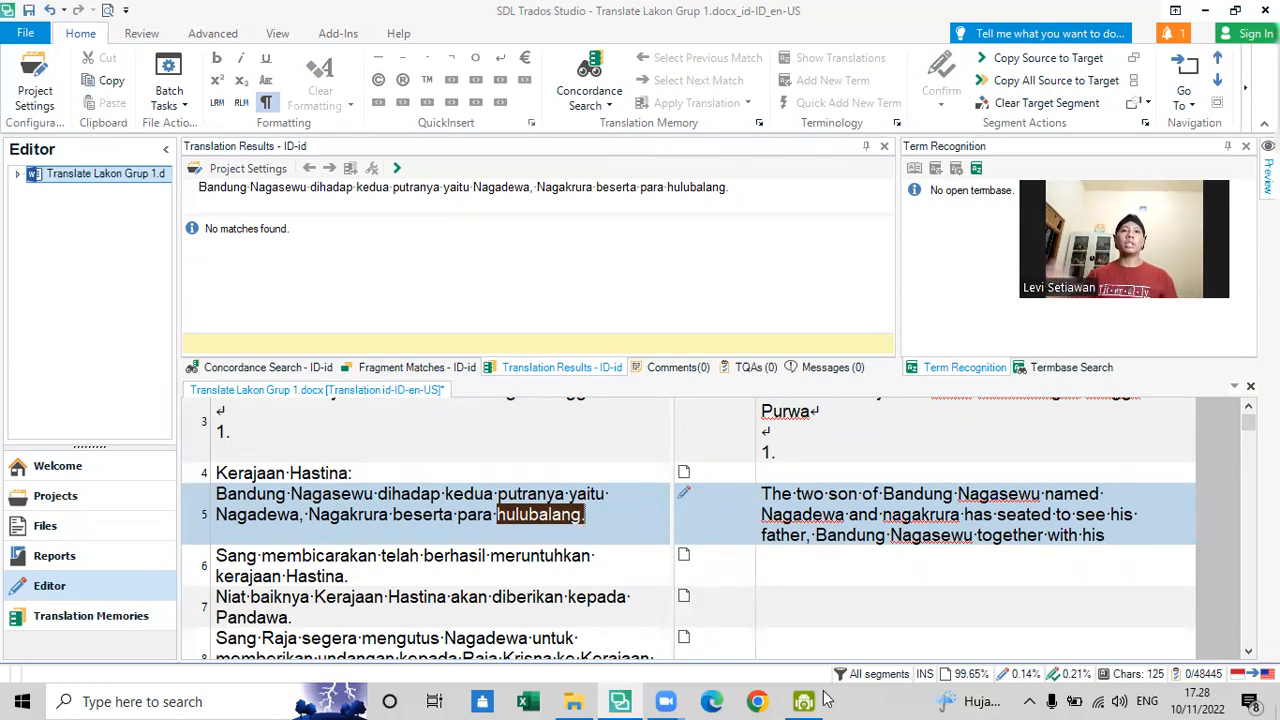
pyautogui.click(1114, 535)
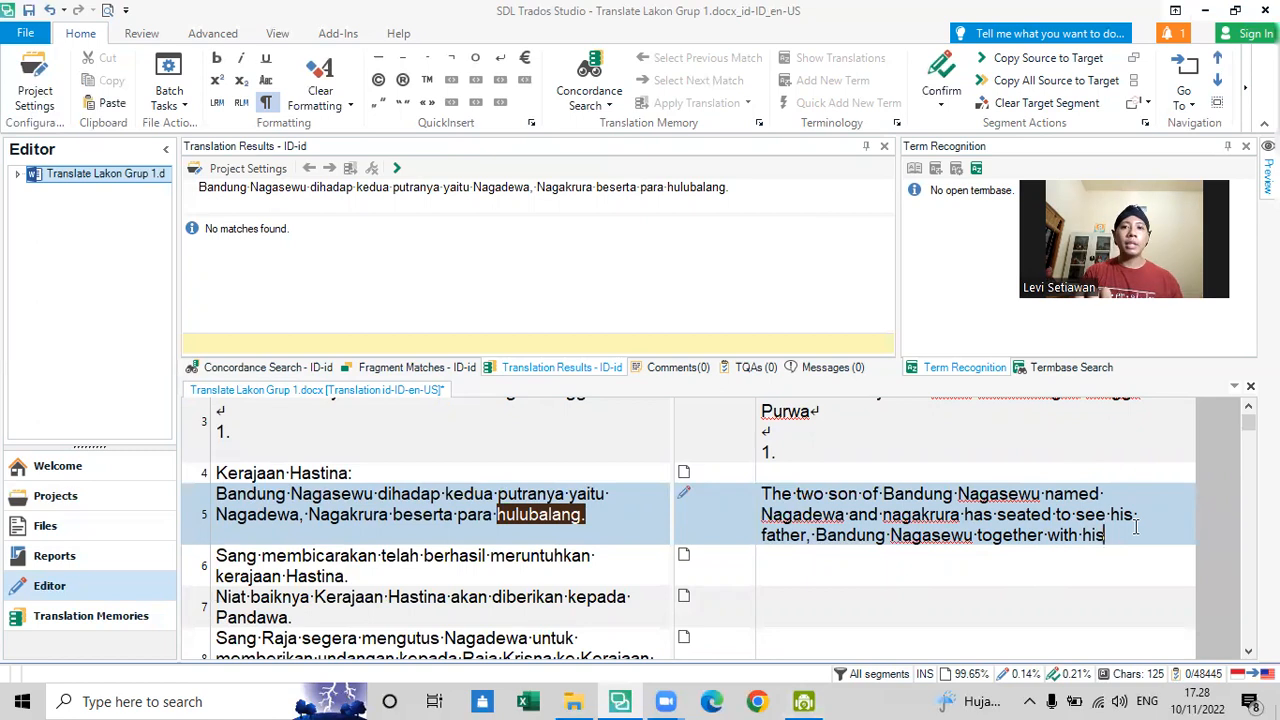
pyautogui.write('armies.')
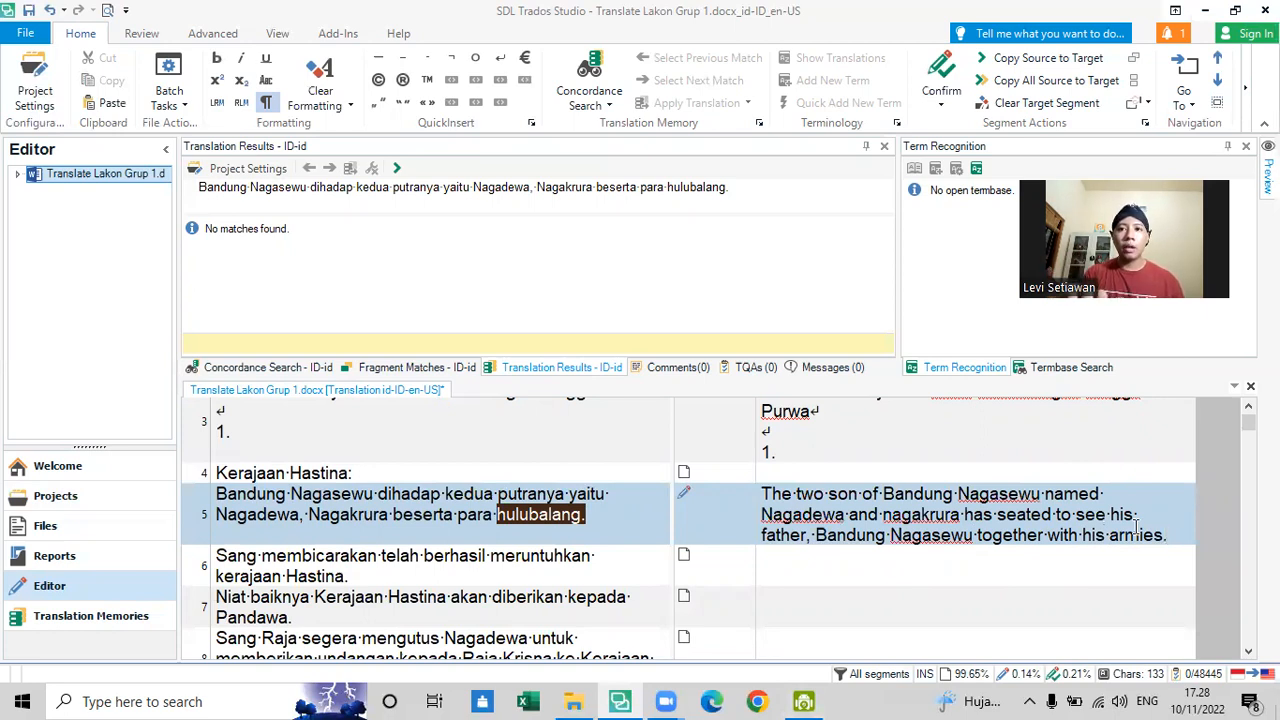
pyautogui.hotkey('ctrl', 'Return')
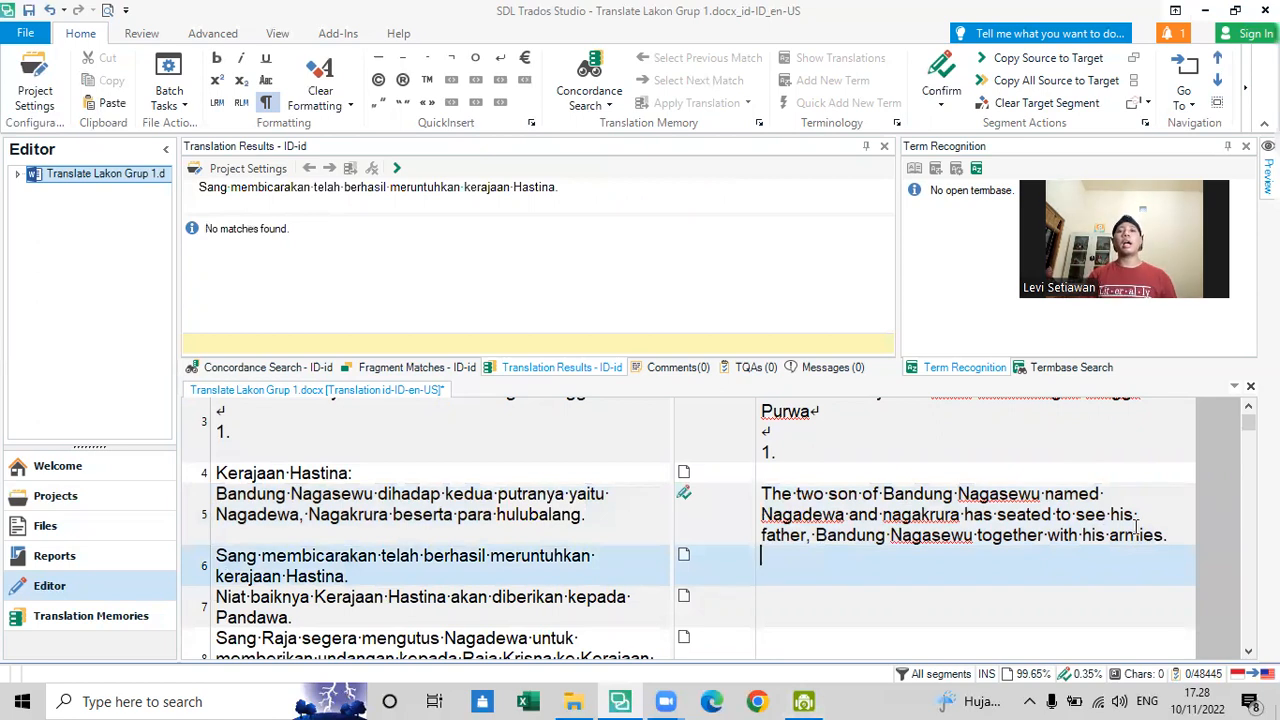
pyautogui.scroll(-20, 1136, 527)
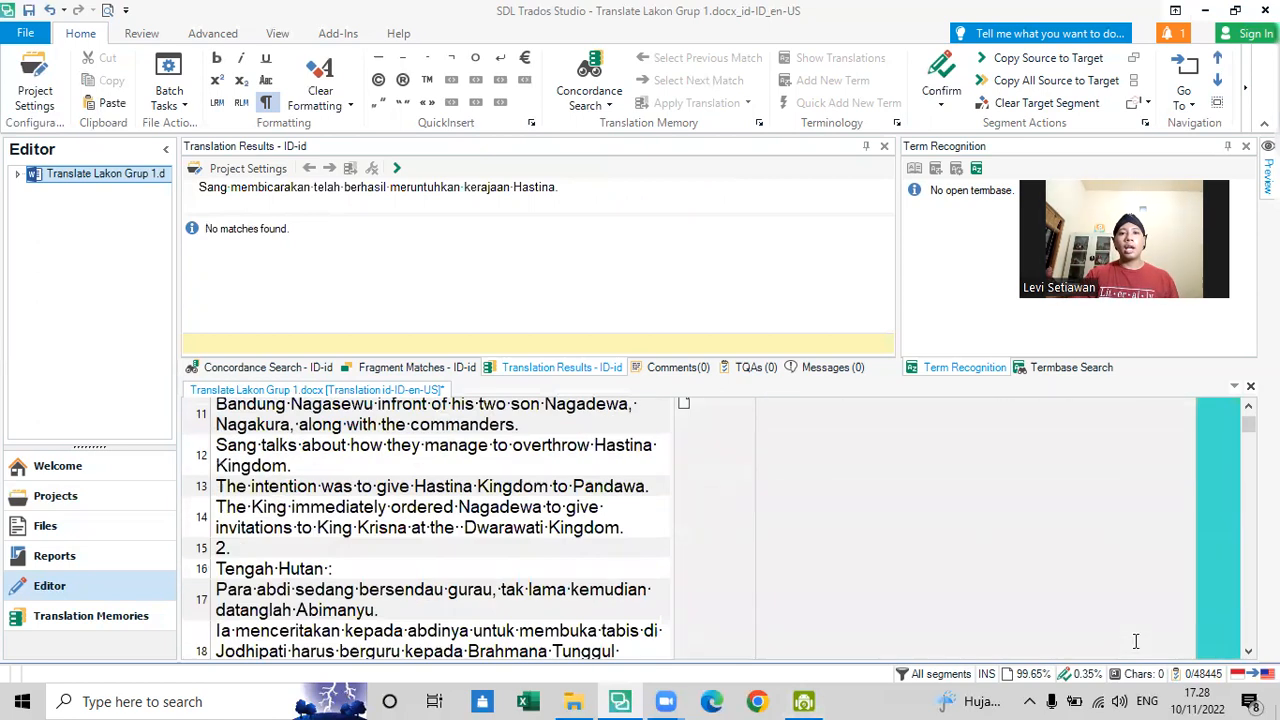
pyautogui.scroll(-10, 1002, 525)
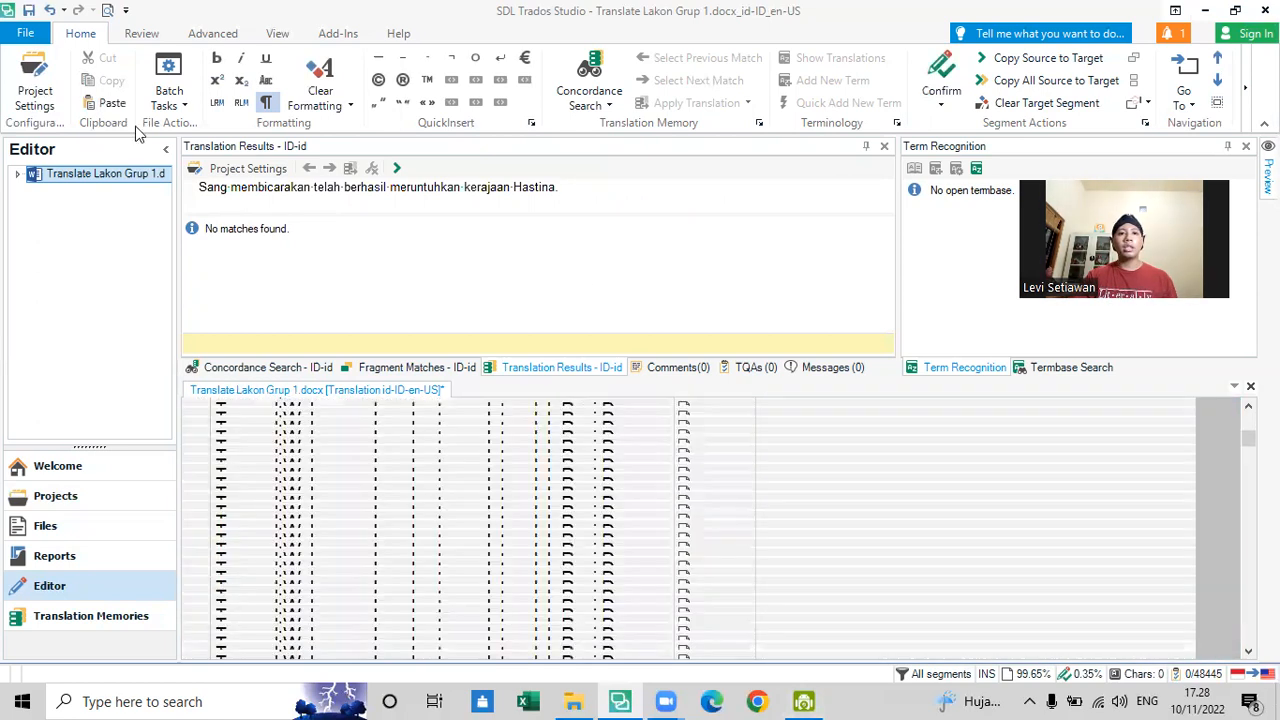
pyautogui.click(35, 88)
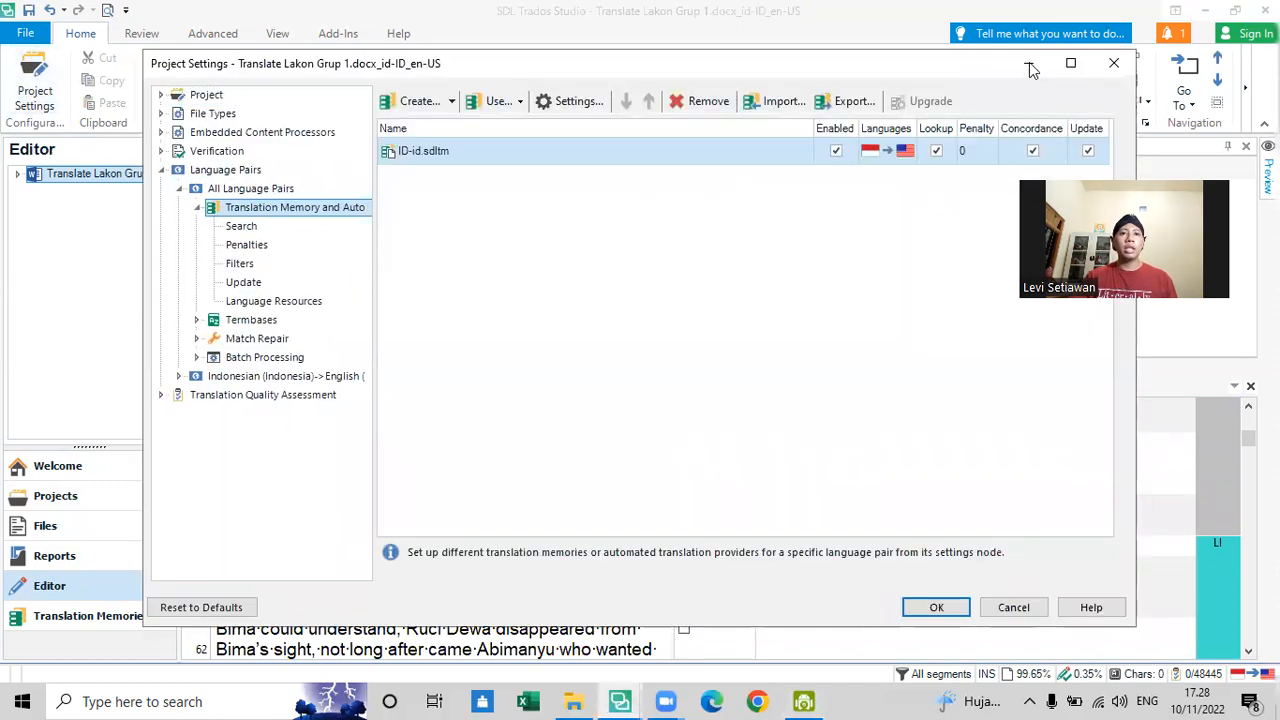
pyautogui.click(1113, 64)
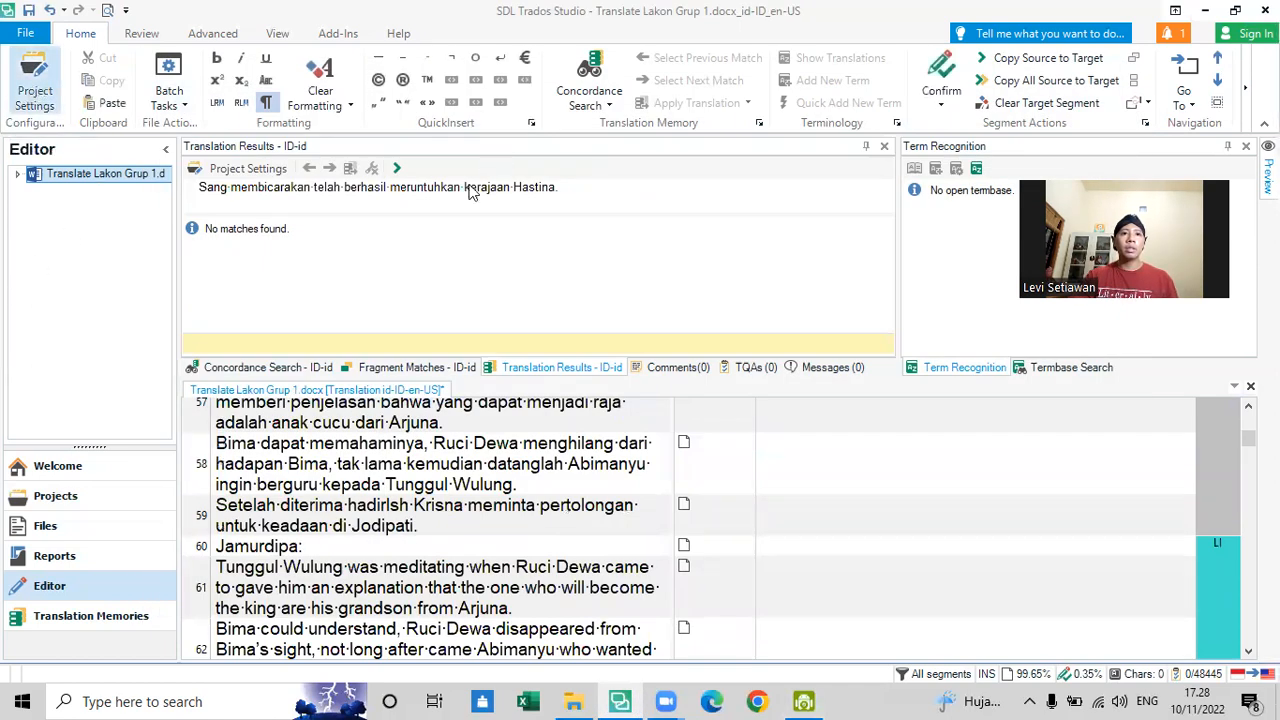
pyautogui.click(35, 88)
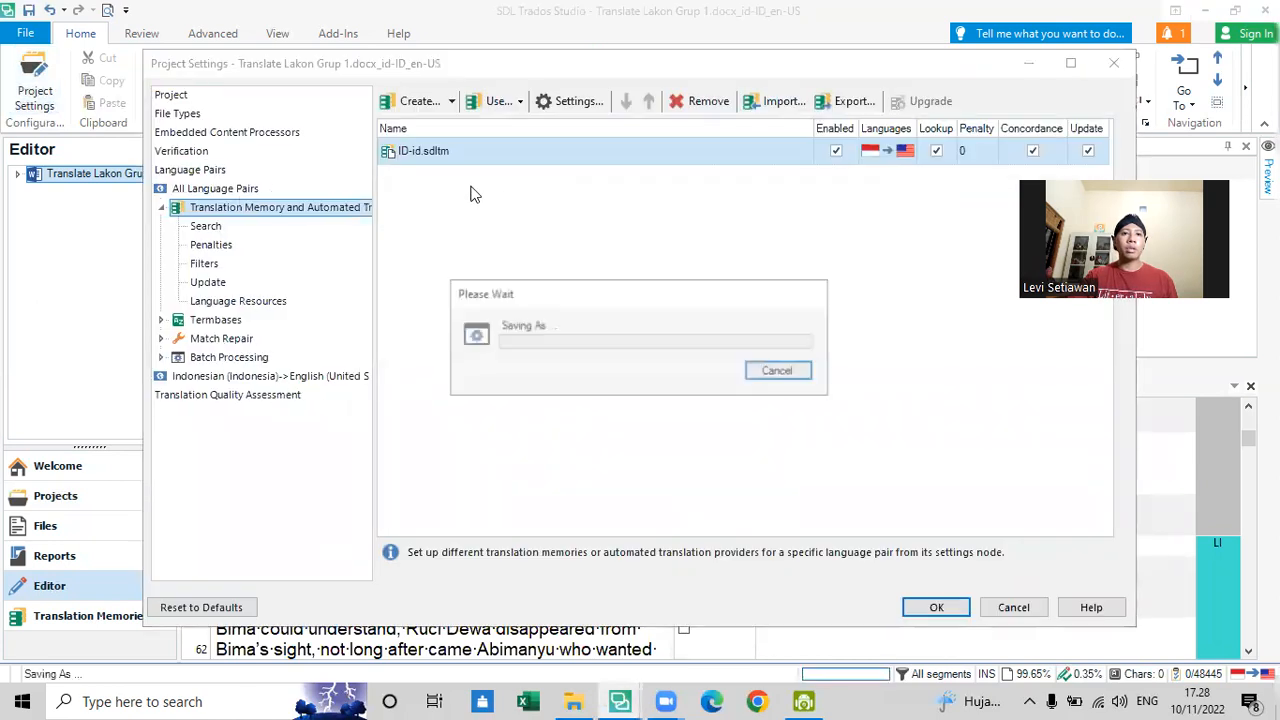
pyautogui.click(1113, 64)
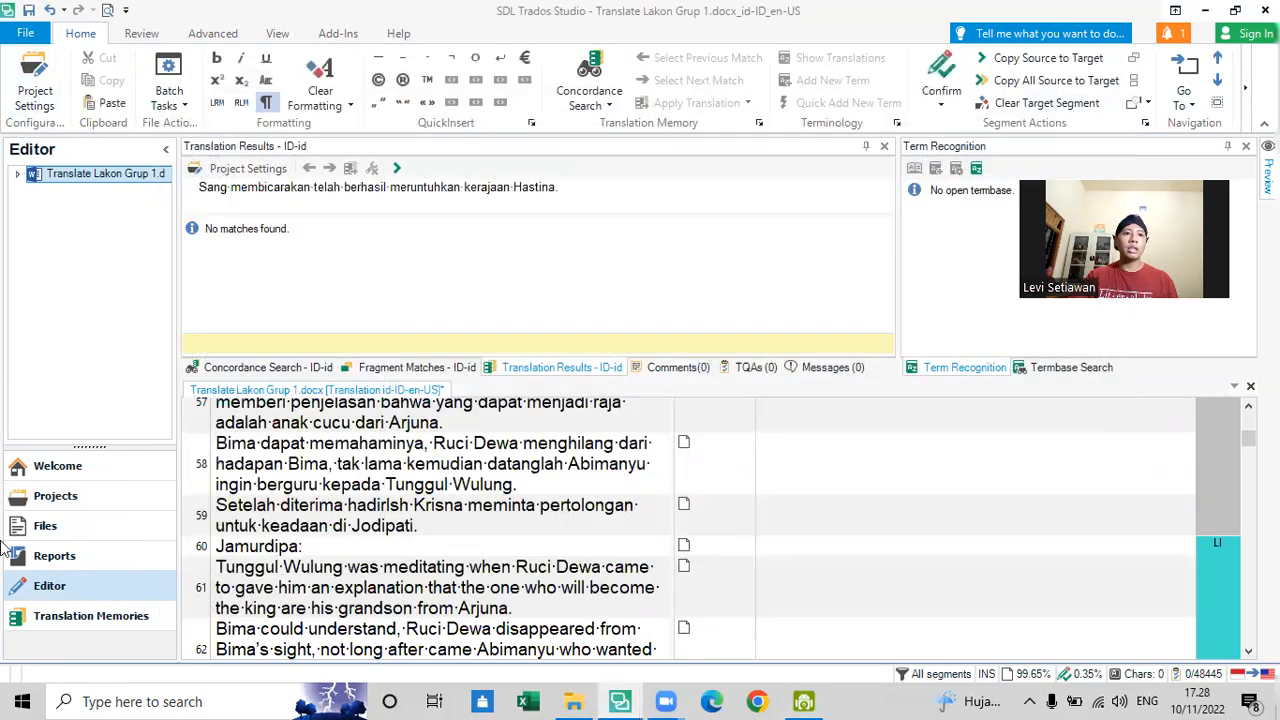
# - Open the Translate Lakon Grup 1.docx project from the project list to view its files
pyautogui.click(40, 526)
pyautogui.click(50, 497)
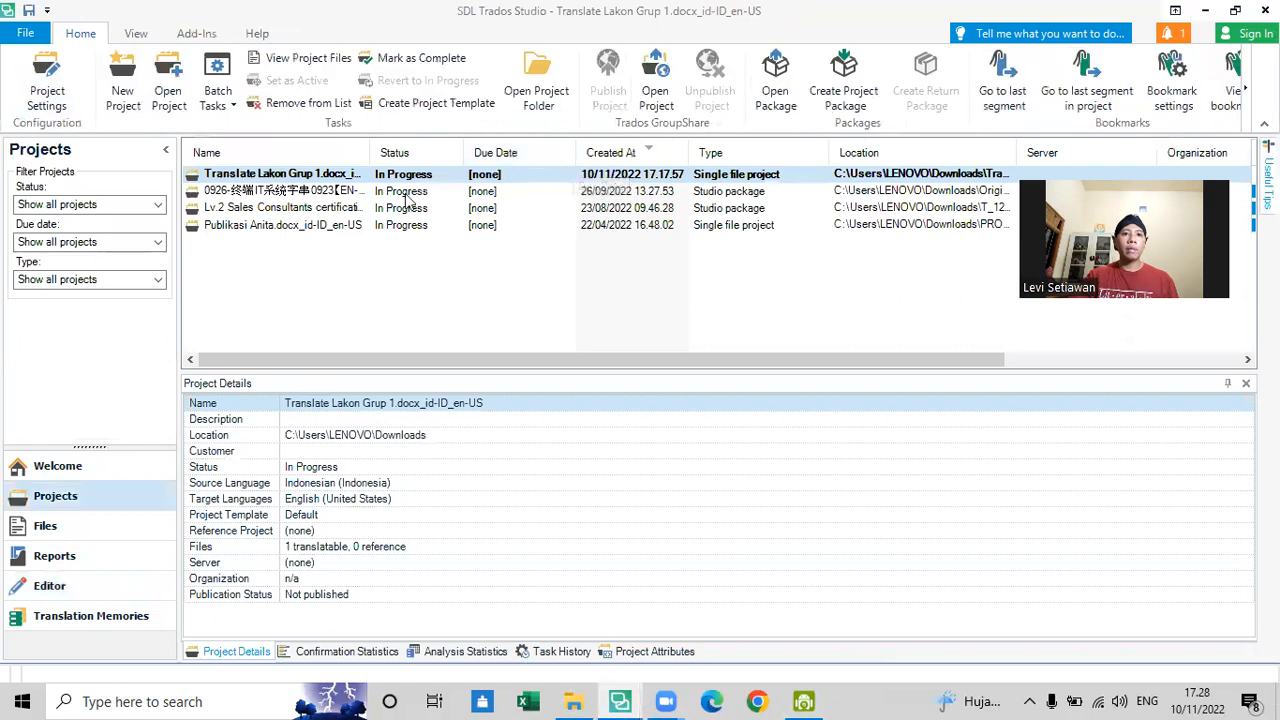
pyautogui.doubleClick(384, 176)
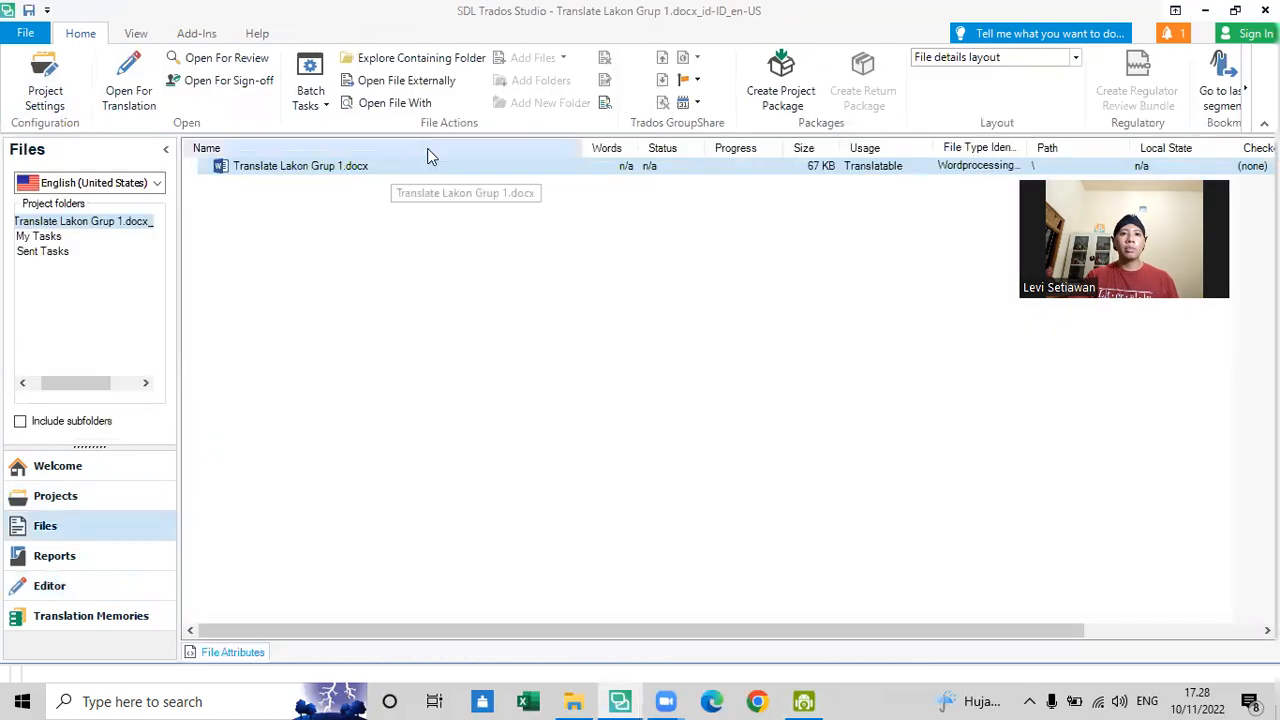
pyautogui.rightClick(591, 172)
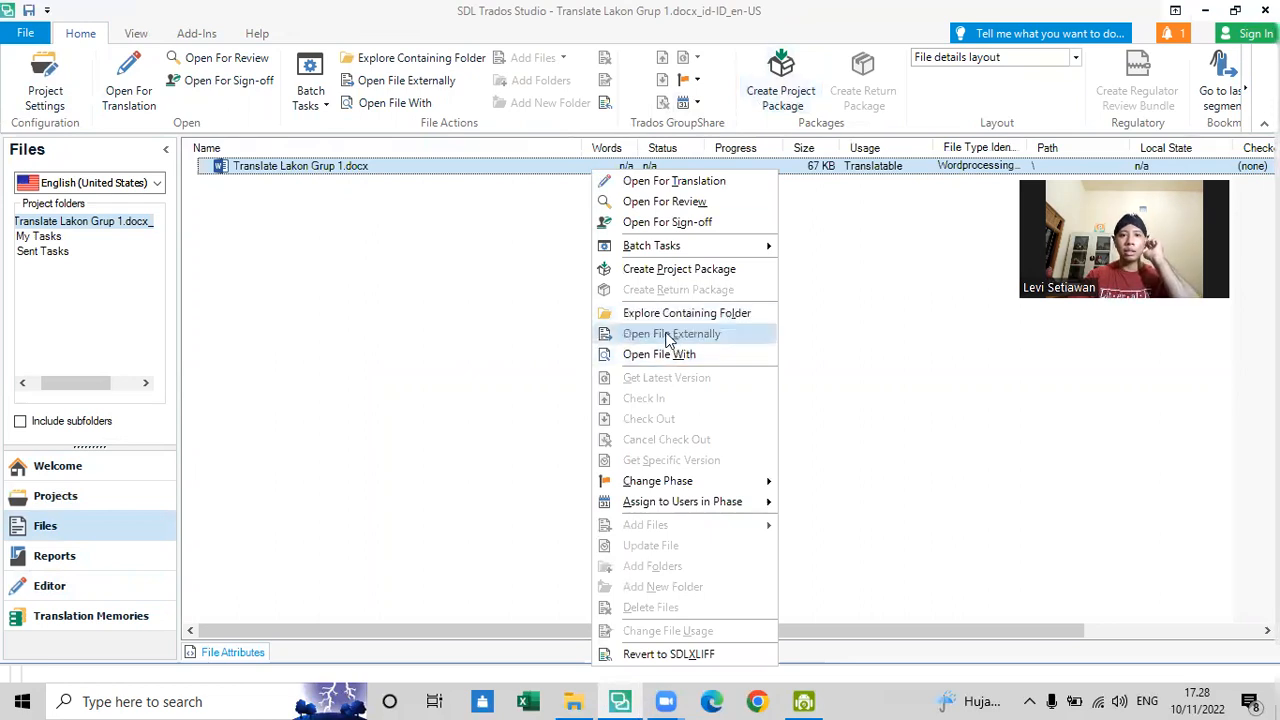
pyautogui.click(348, 224)
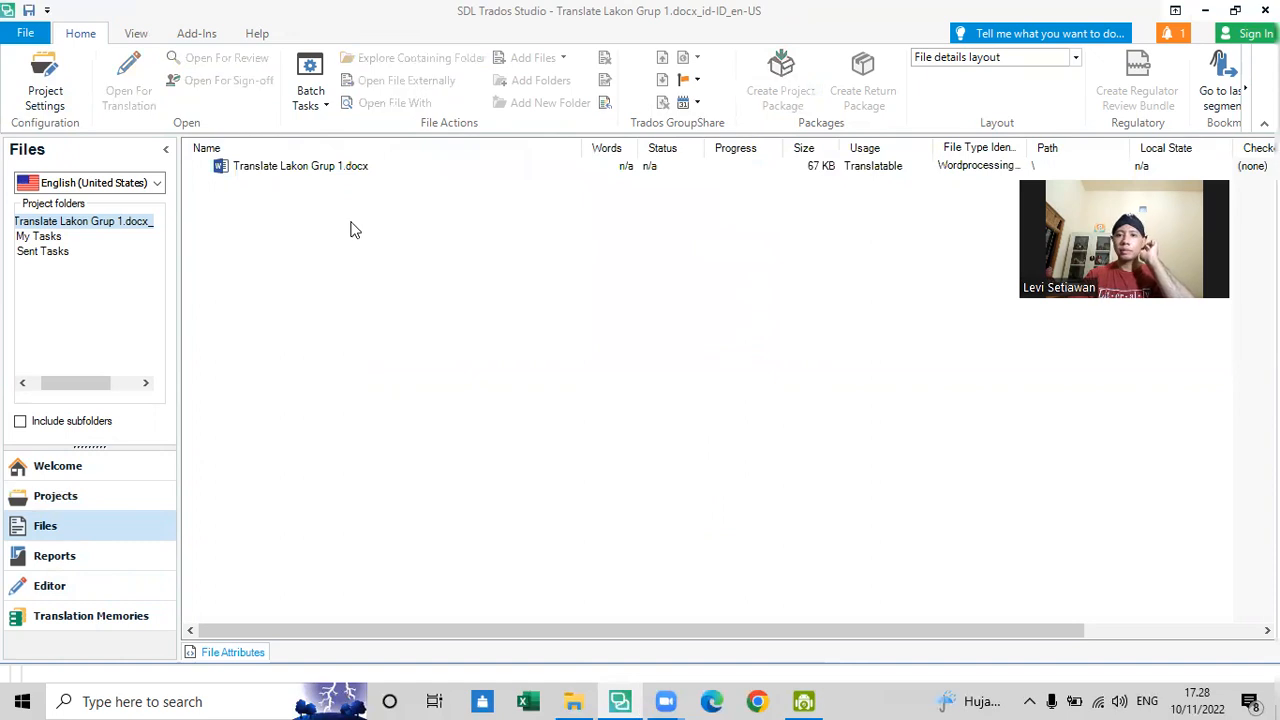
pyautogui.rightClick(368, 167)
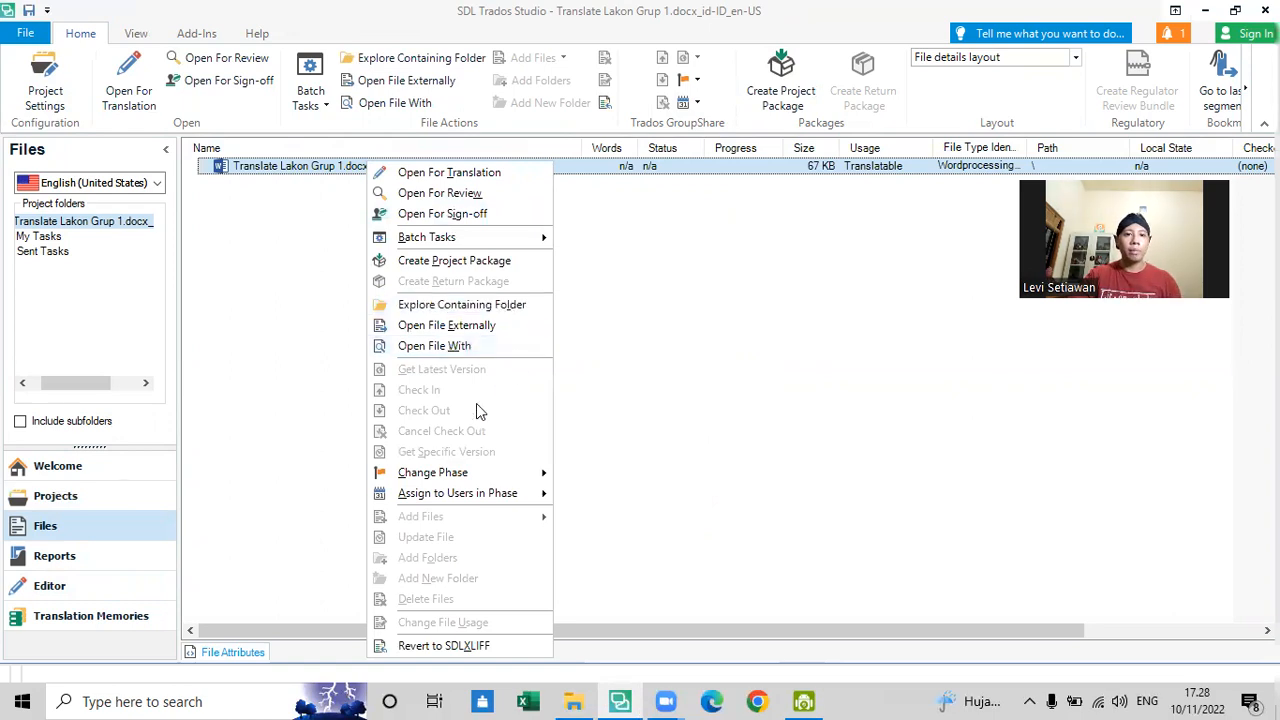
pyautogui.click(681, 366)
# - Return to the list of projects
pyautogui.click(143, 494)
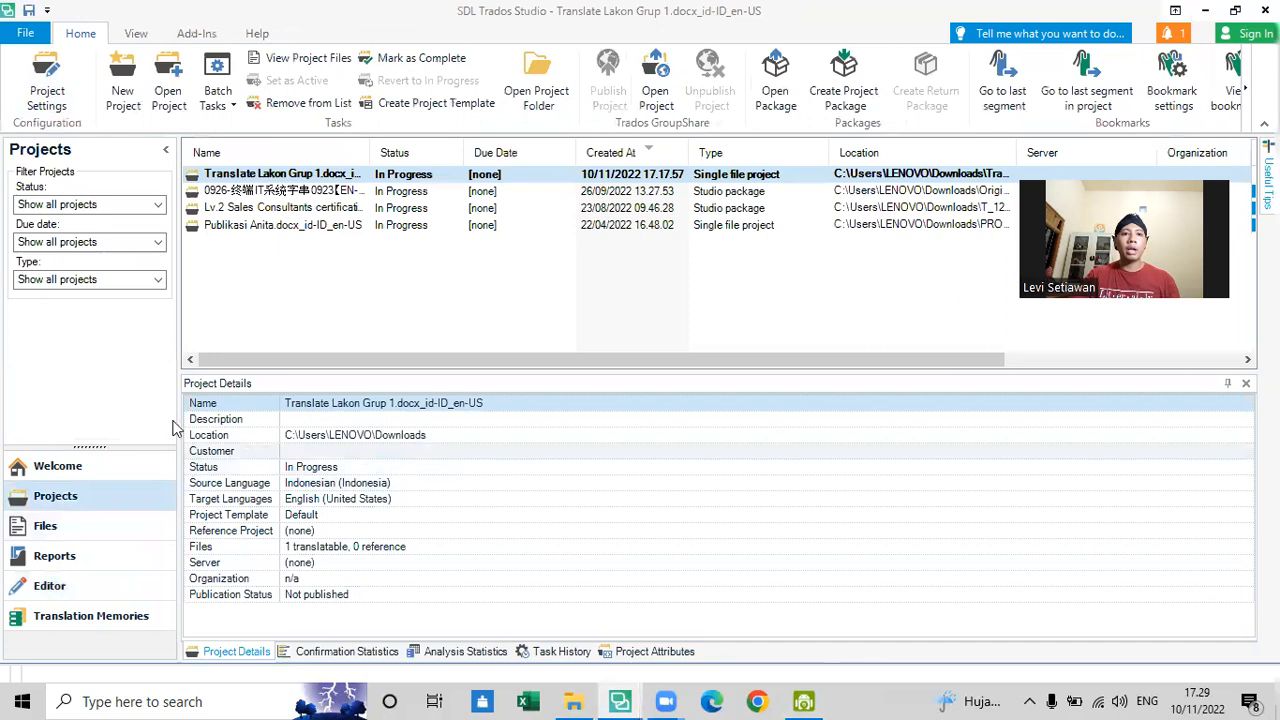